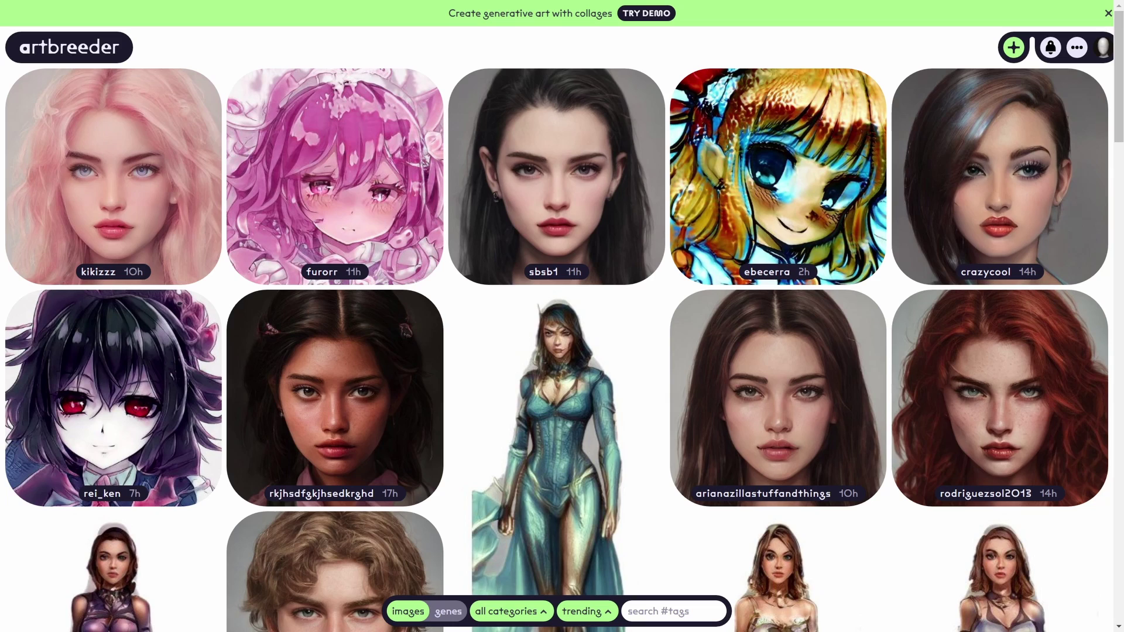
Start a new portraits gene session from the + create menu's genes options
{"action": "mouse_move", "coordinate": [778, 410]}
{"action": "scroll", "coordinate": [556, 352], "scroll_direction": "down", "scroll_amount": 5}
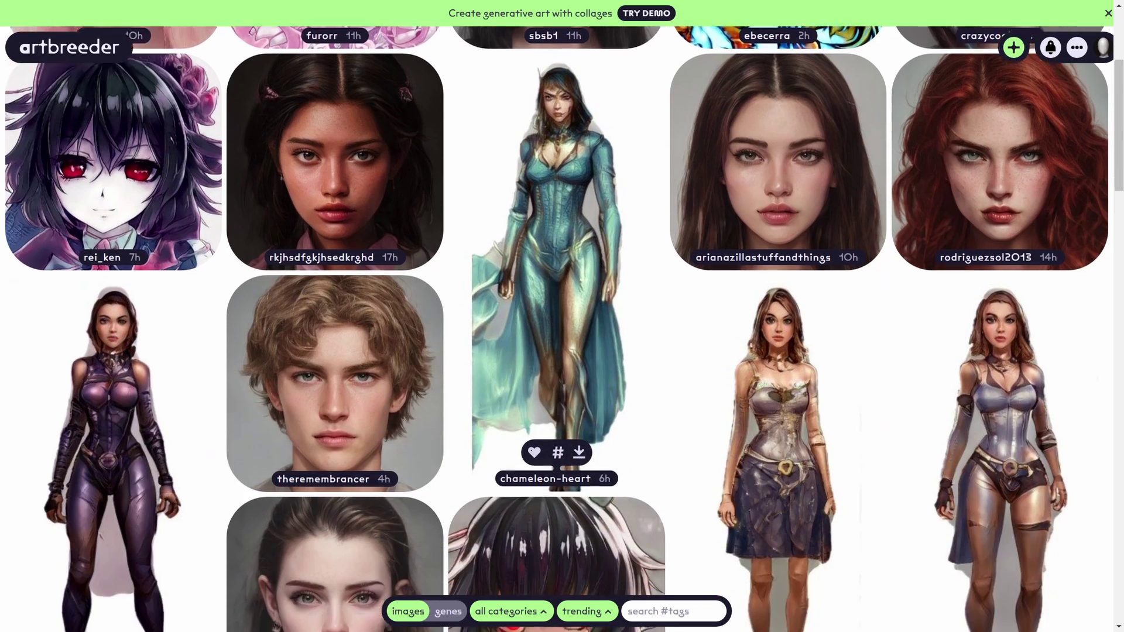
{"action": "scroll", "coordinate": [556, 176], "scroll_direction": "down", "scroll_amount": 8}
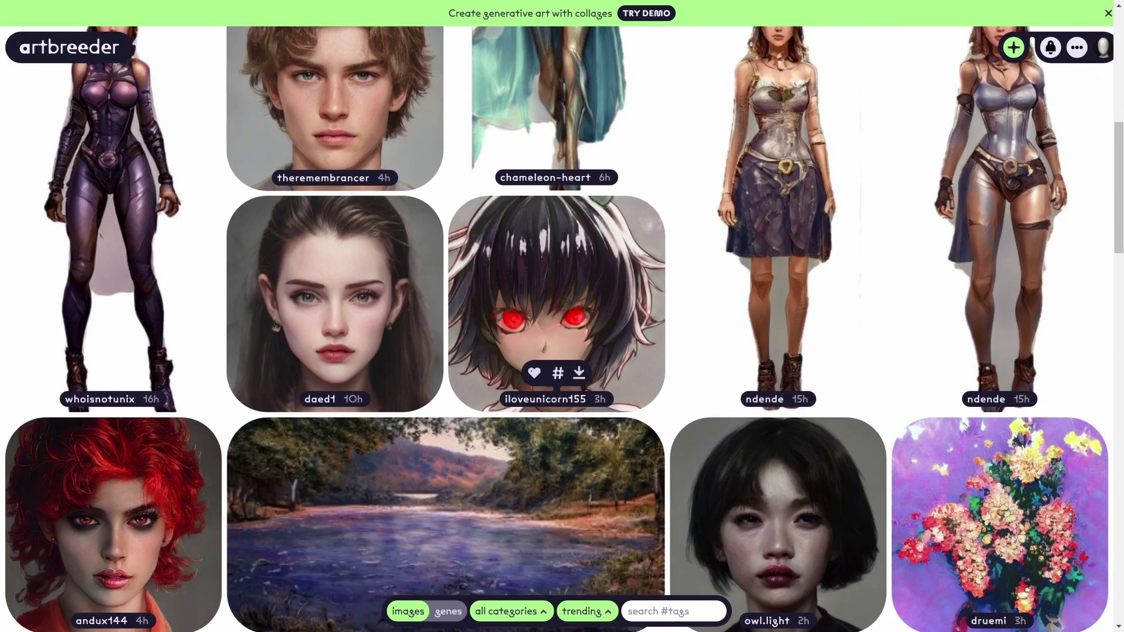
{"action": "scroll", "coordinate": [556, 316], "scroll_direction": "down", "scroll_amount": 10}
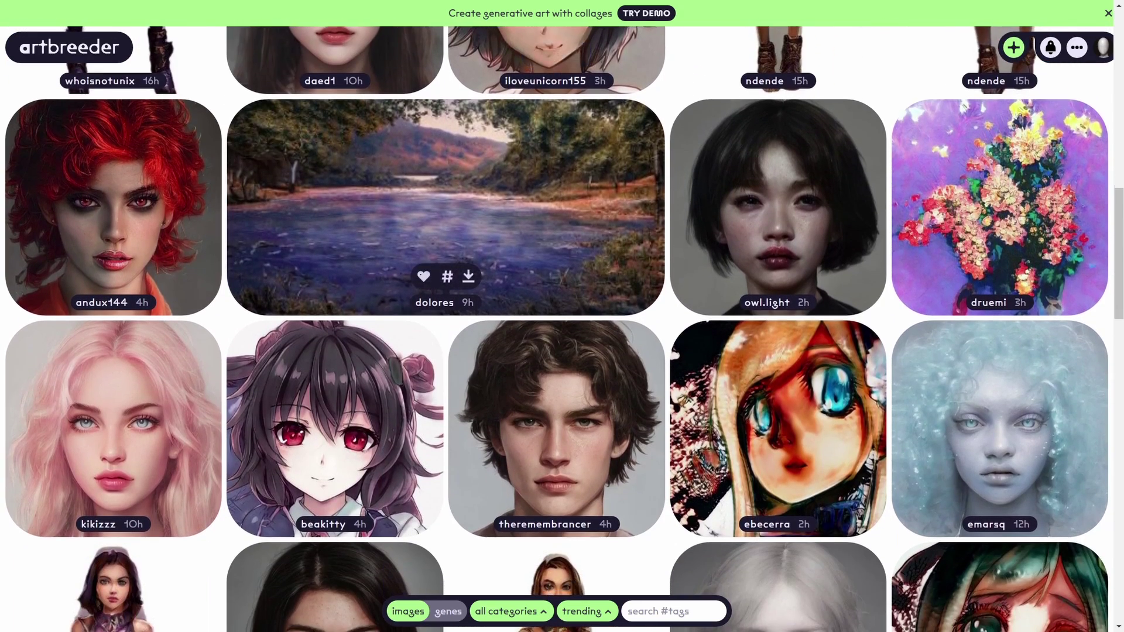
{"action": "scroll", "coordinate": [556, 351], "scroll_direction": "down", "scroll_amount": 5}
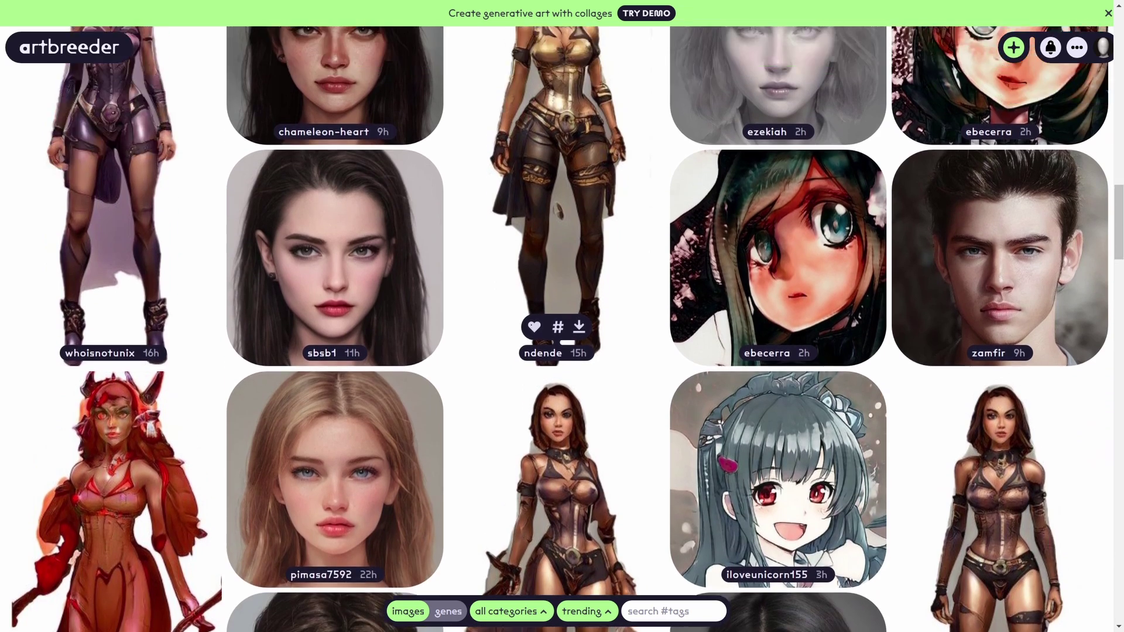
{"action": "scroll", "coordinate": [556, 234], "scroll_direction": "up", "scroll_amount": 6}
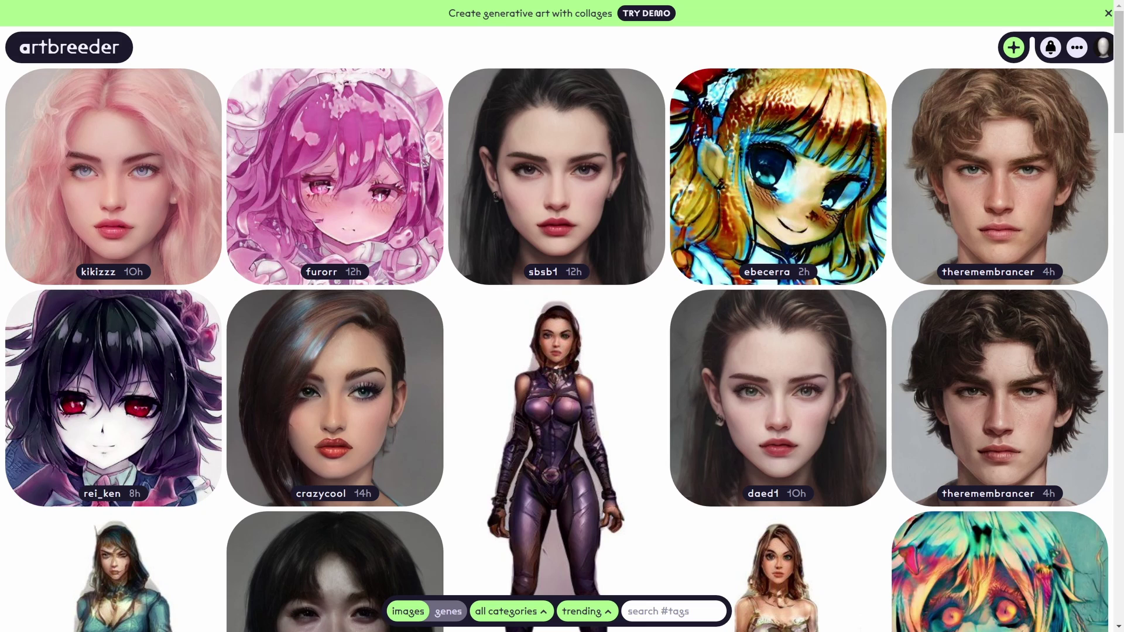
{"action": "left_click", "coordinate": [1014, 47]}
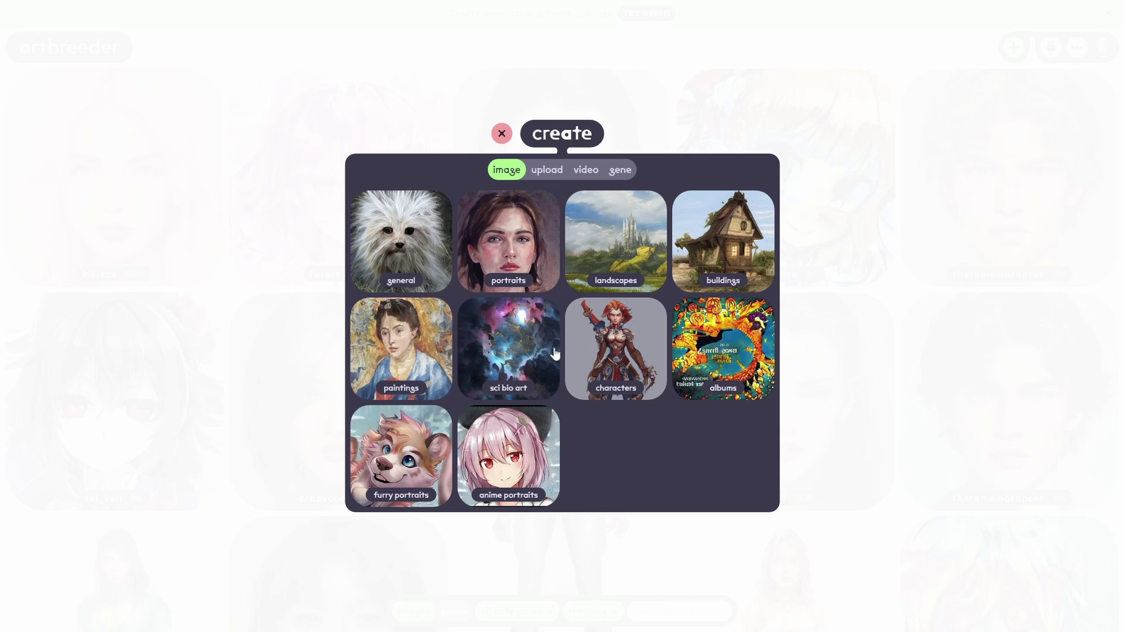
{"action": "left_click", "coordinate": [625, 170]}
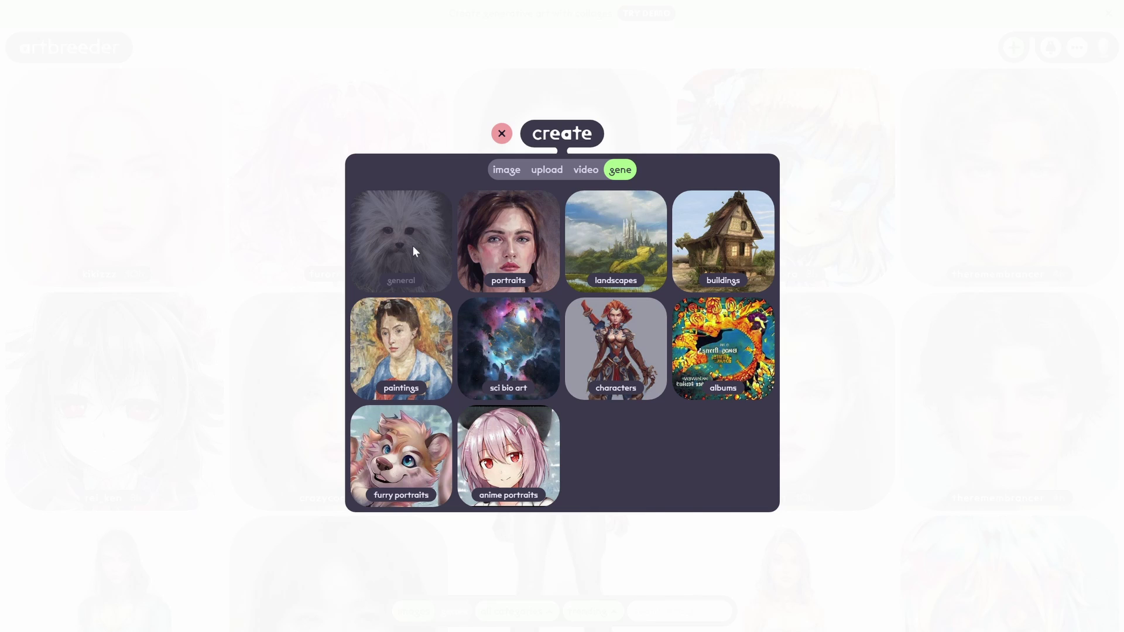
{"action": "left_click", "coordinate": [514, 230]}
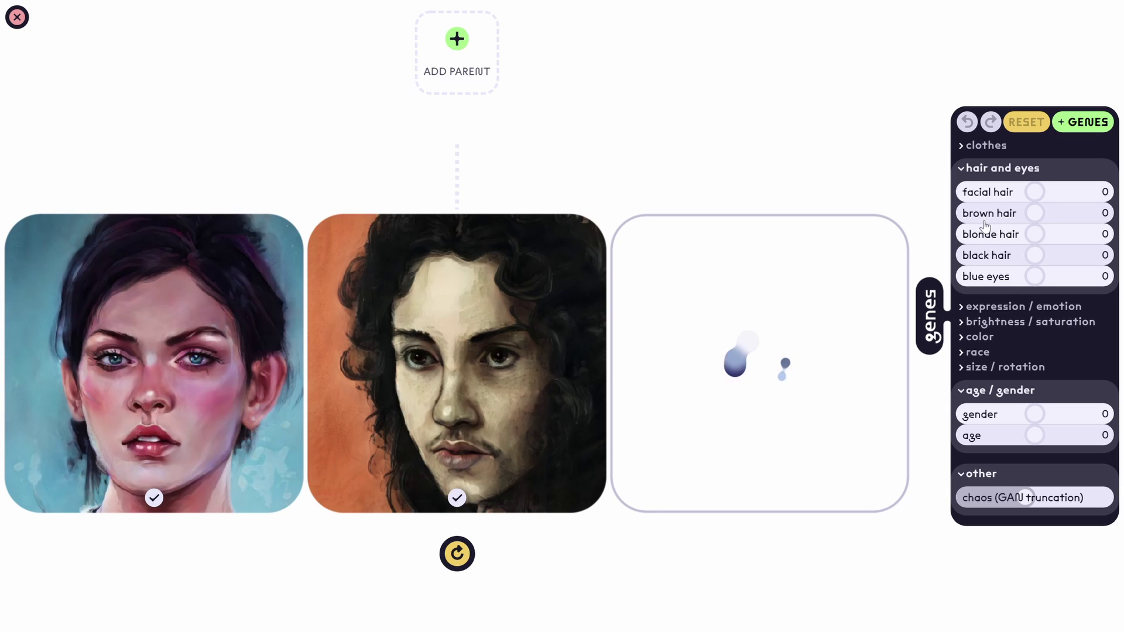
Add the pink-haired portrait and the dark-haired girl as the two parents
{"action": "left_click", "coordinate": [457, 41]}
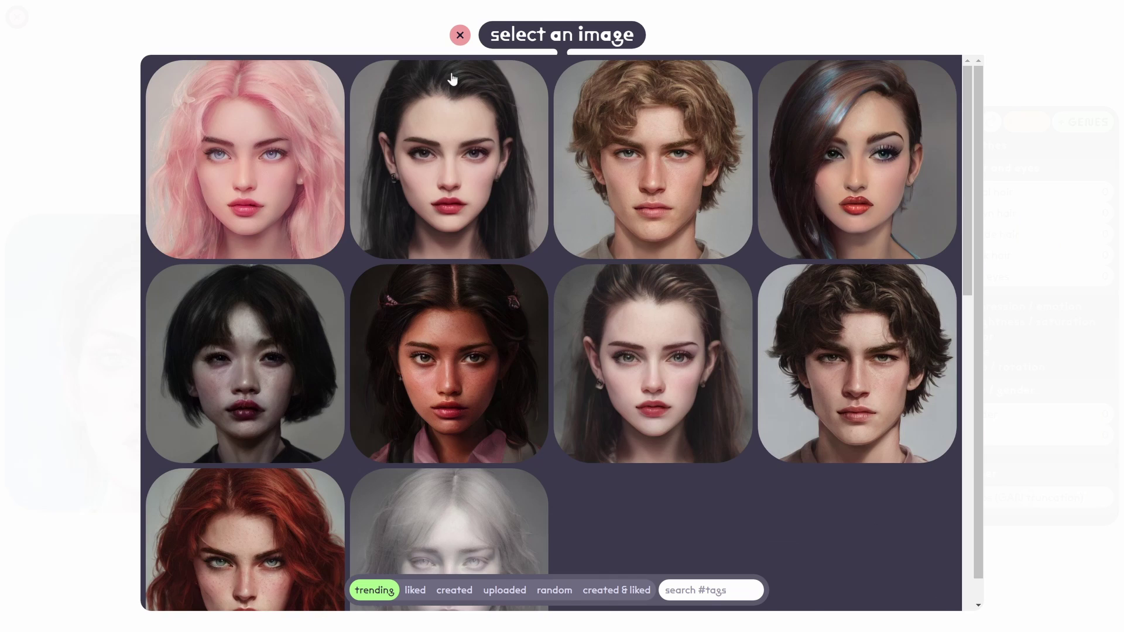
{"action": "left_click", "coordinate": [288, 188]}
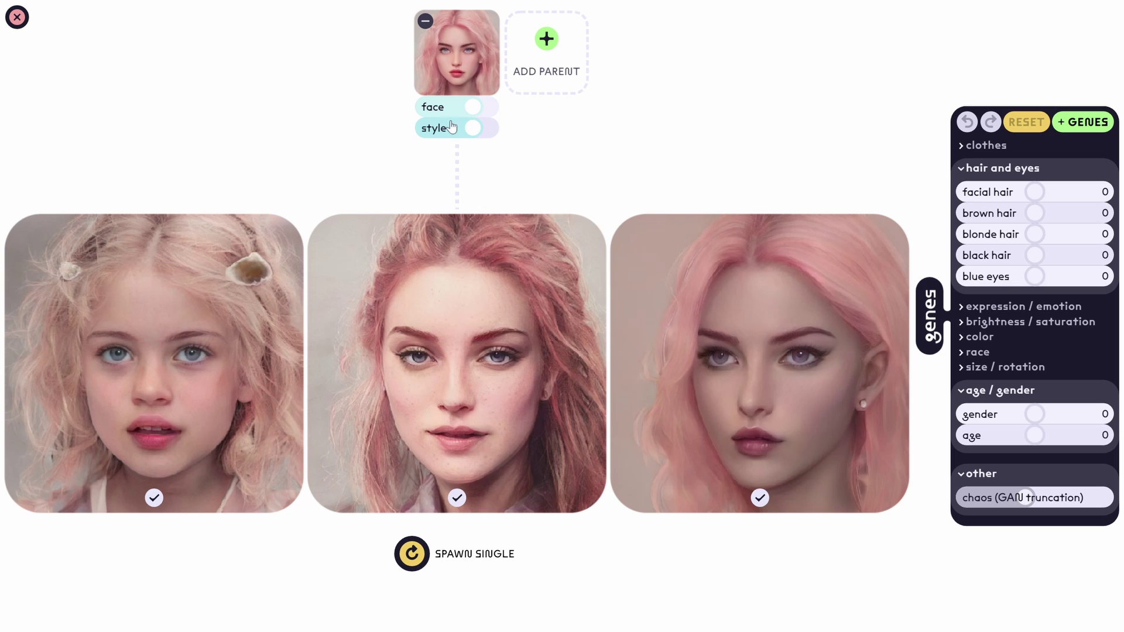
{"action": "left_click", "coordinate": [546, 40]}
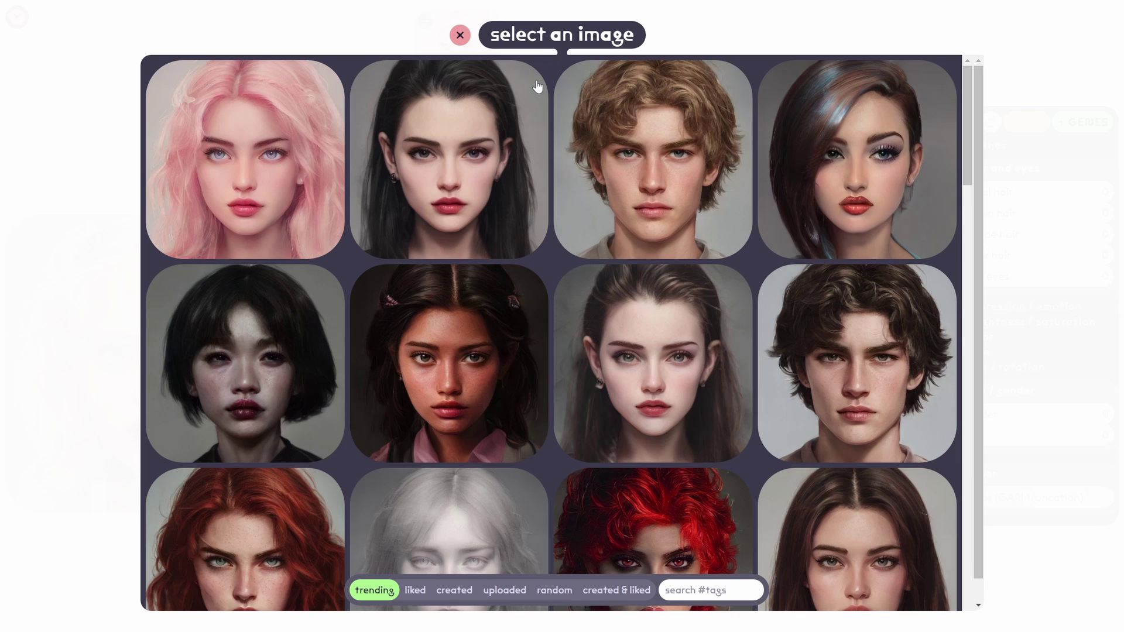
{"action": "scroll", "coordinate": [369, 314], "scroll_direction": "down", "scroll_amount": 2}
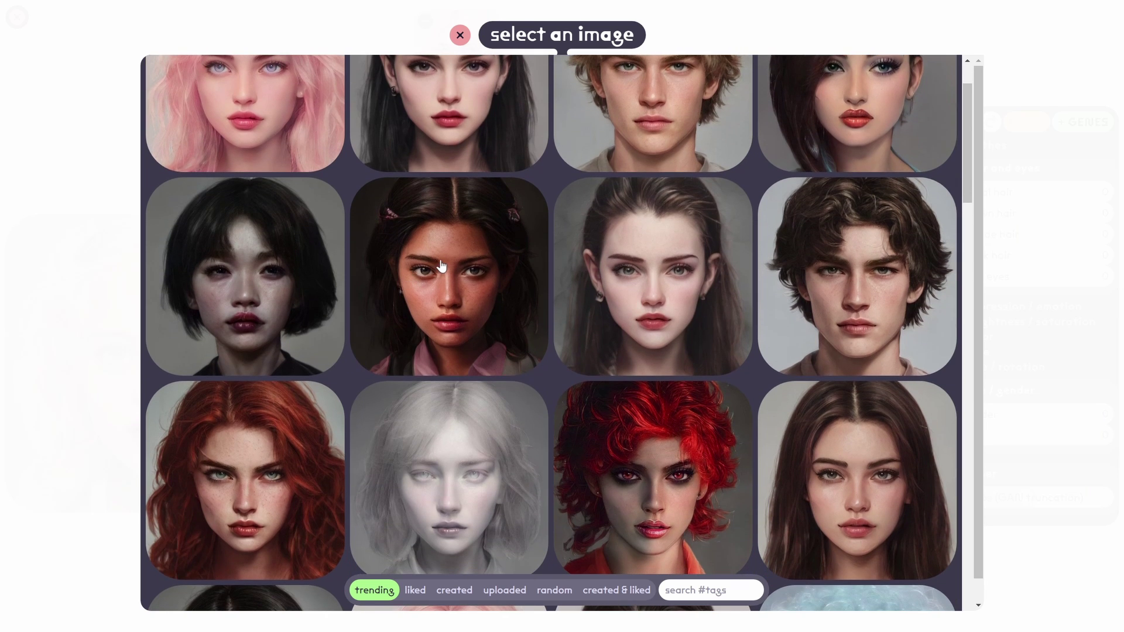
{"action": "left_click", "coordinate": [472, 253]}
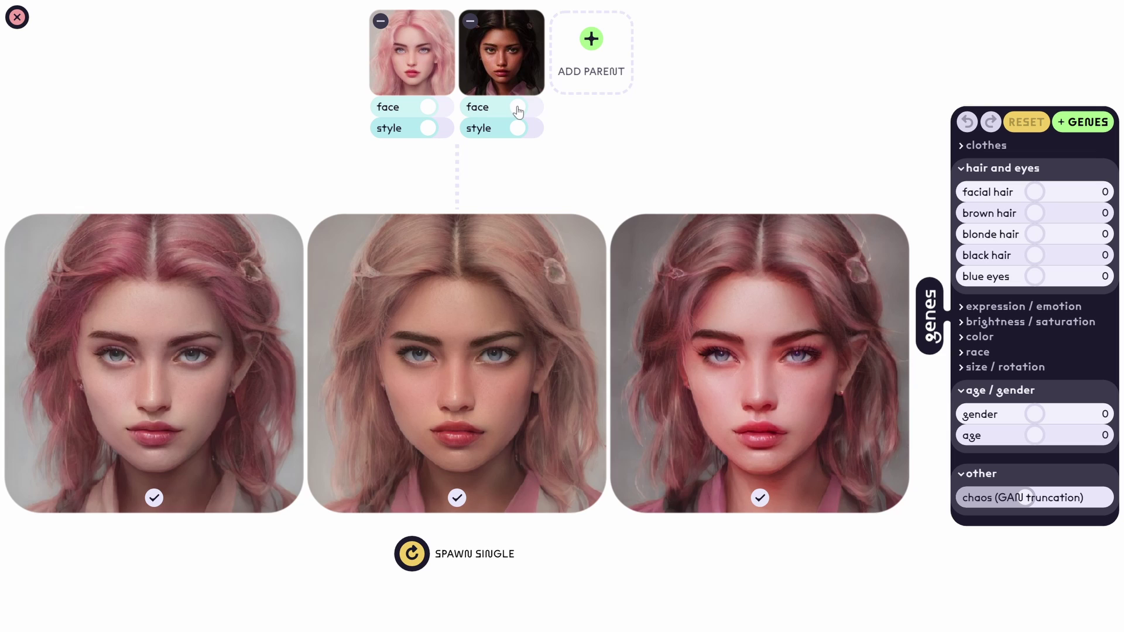
Set the dark-haired parent's face and style to full and the first parent's to zero
{"action": "left_click_drag", "start_coordinate": [519, 112], "coordinate": [534, 112]}
{"action": "left_click_drag", "start_coordinate": [429, 109], "coordinate": [402, 110]}
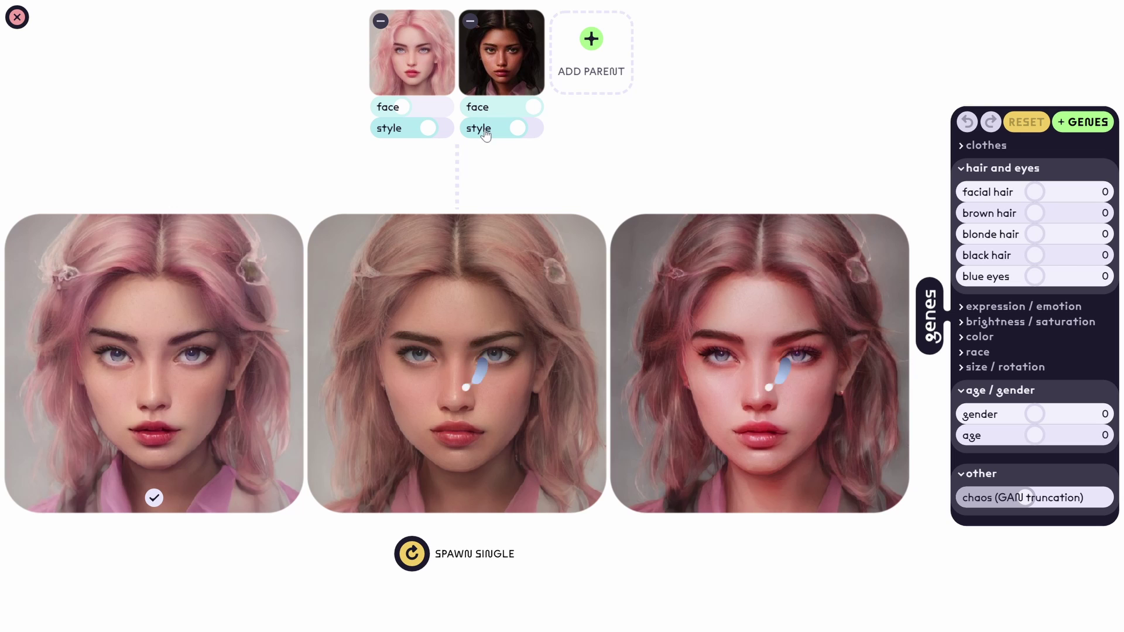
{"action": "left_click", "coordinate": [516, 130]}
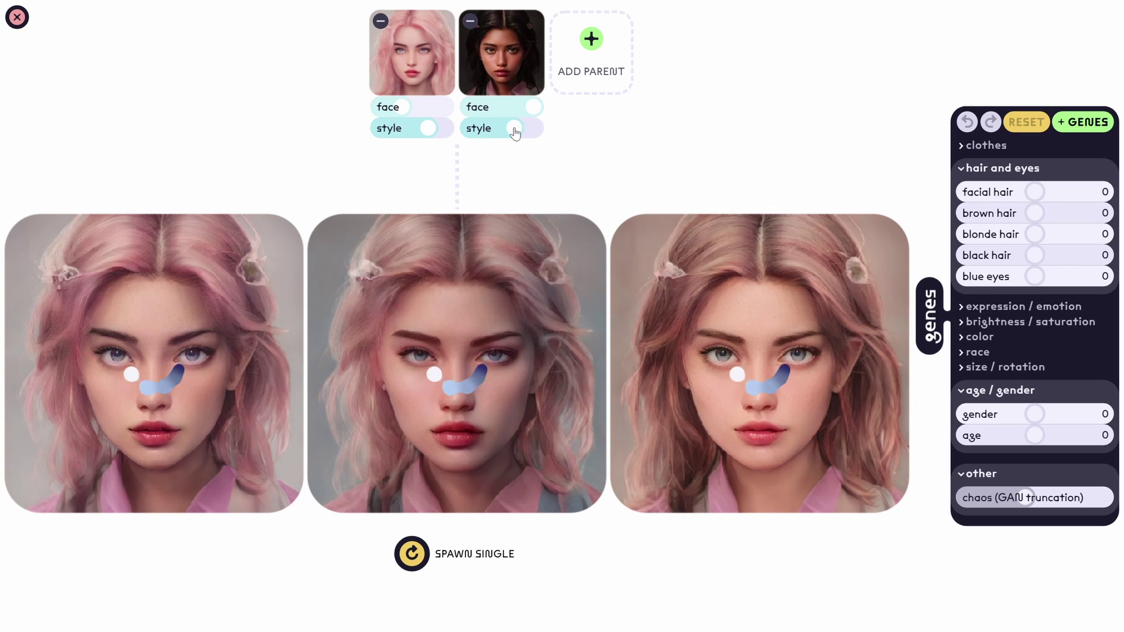
{"action": "left_click_drag", "start_coordinate": [433, 126], "coordinate": [472, 130]}
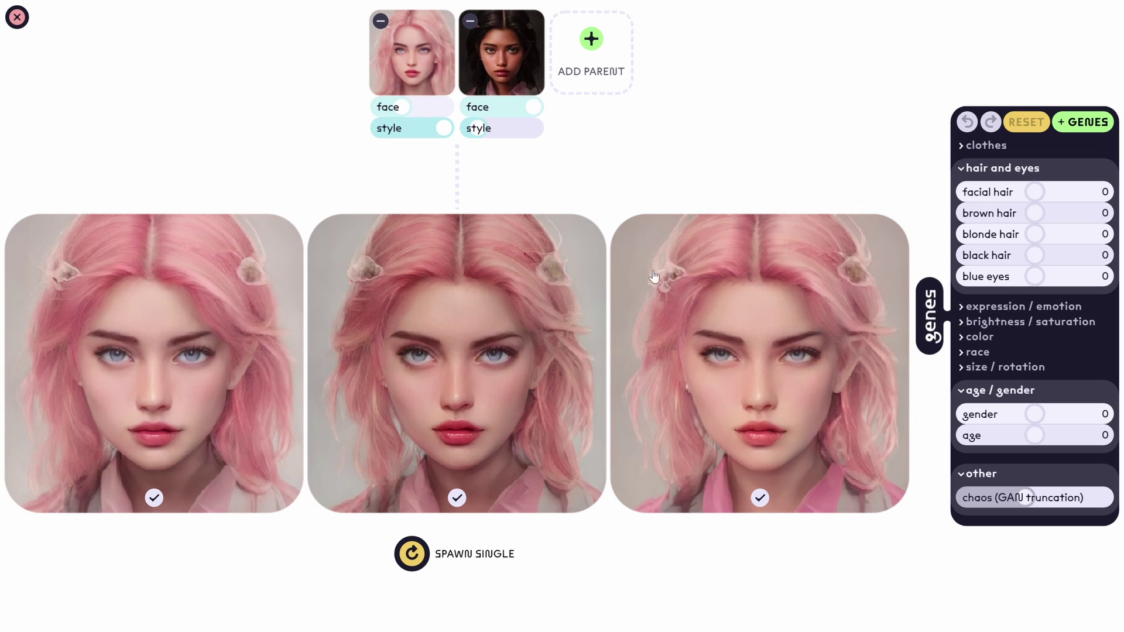
{"action": "left_click_drag", "start_coordinate": [479, 129], "coordinate": [529, 130]}
{"action": "left_click_drag", "start_coordinate": [444, 128], "coordinate": [389, 128]}
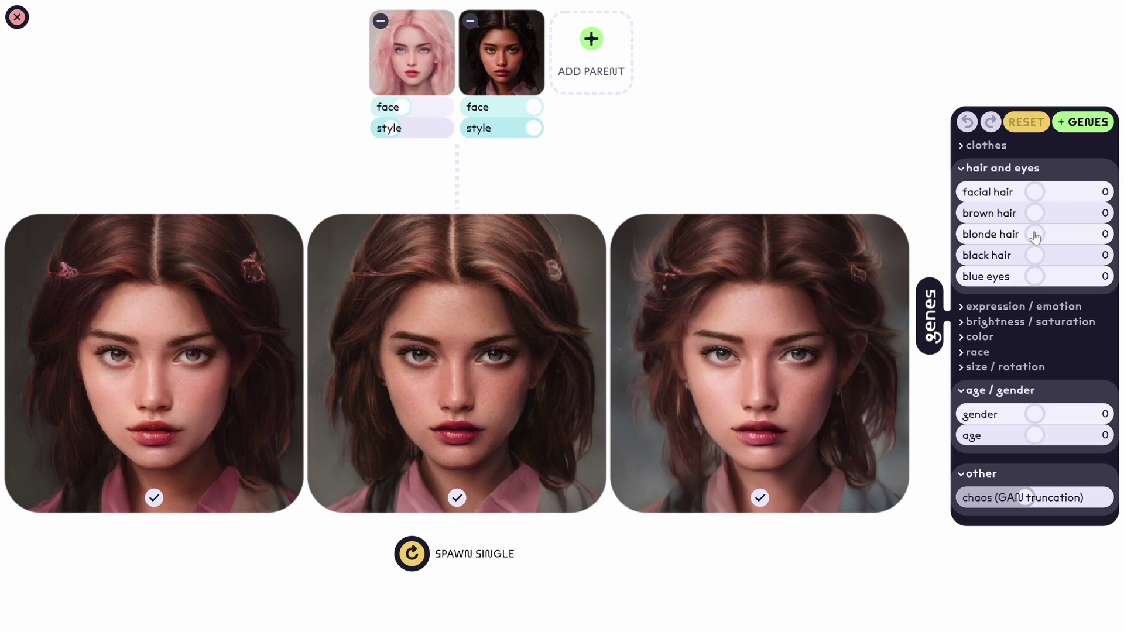
Set the blonde hair gene to 11 and the blue eyes gene to -2
{"action": "left_click_drag", "start_coordinate": [1037, 236], "coordinate": [1100, 234]}
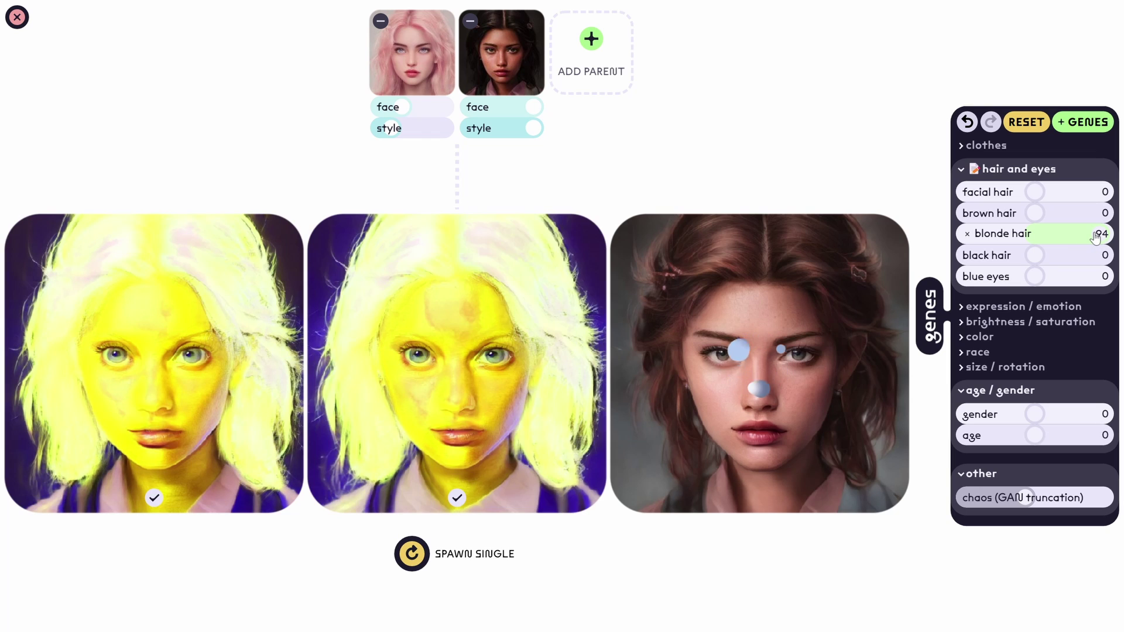
{"action": "left_click_drag", "start_coordinate": [1082, 237], "coordinate": [1046, 234]}
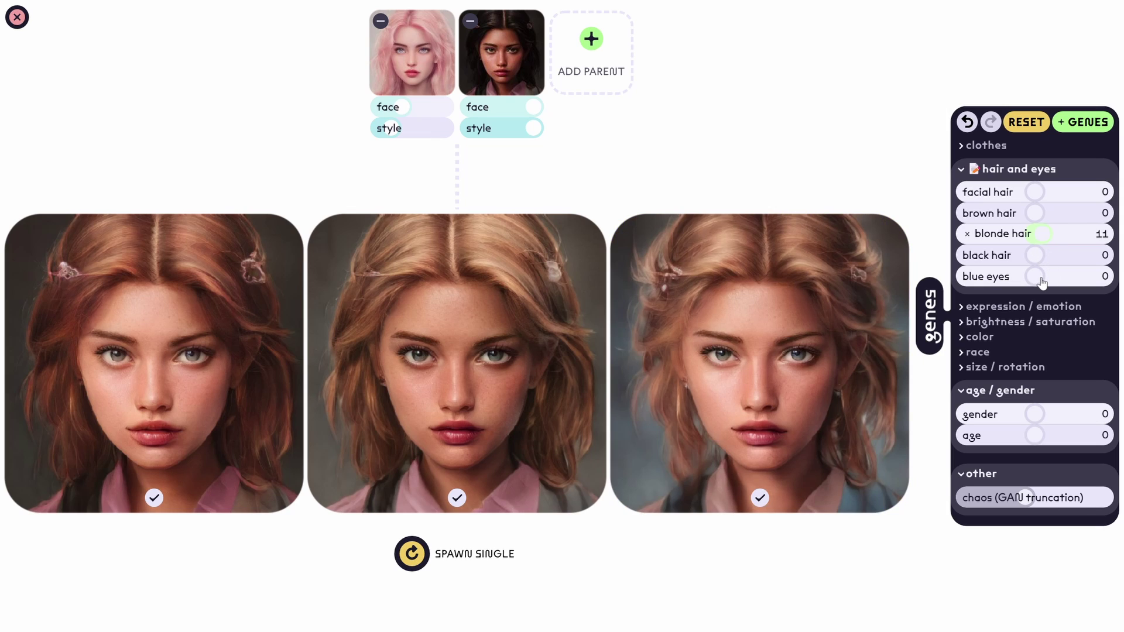
{"action": "left_click_drag", "start_coordinate": [1040, 280], "coordinate": [1013, 280]}
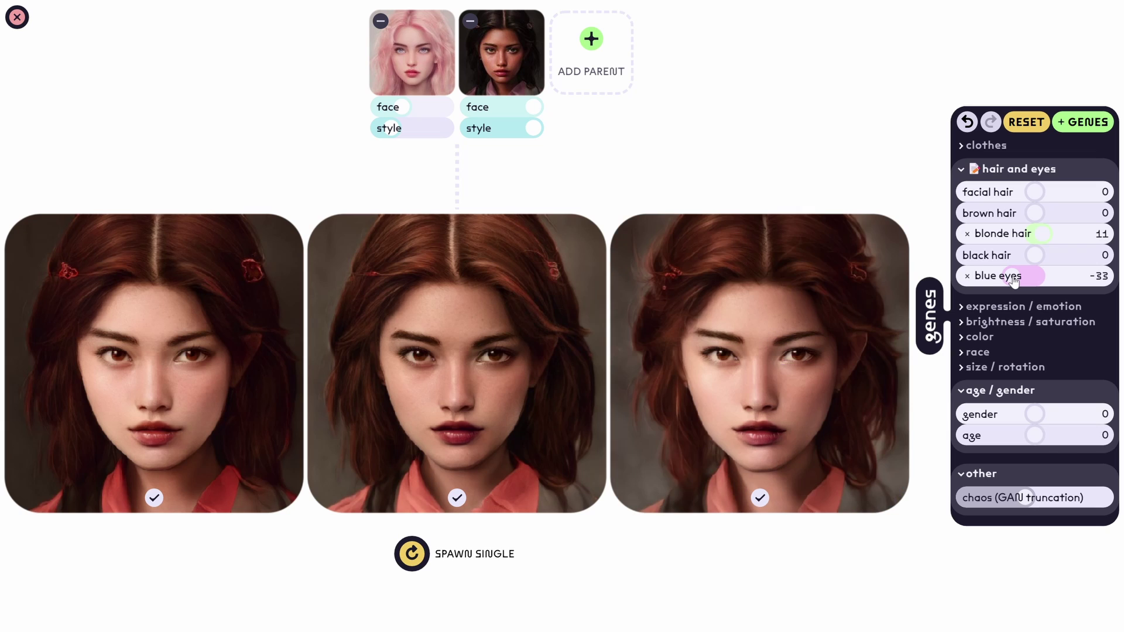
{"action": "left_click_drag", "start_coordinate": [1015, 280], "coordinate": [1033, 280]}
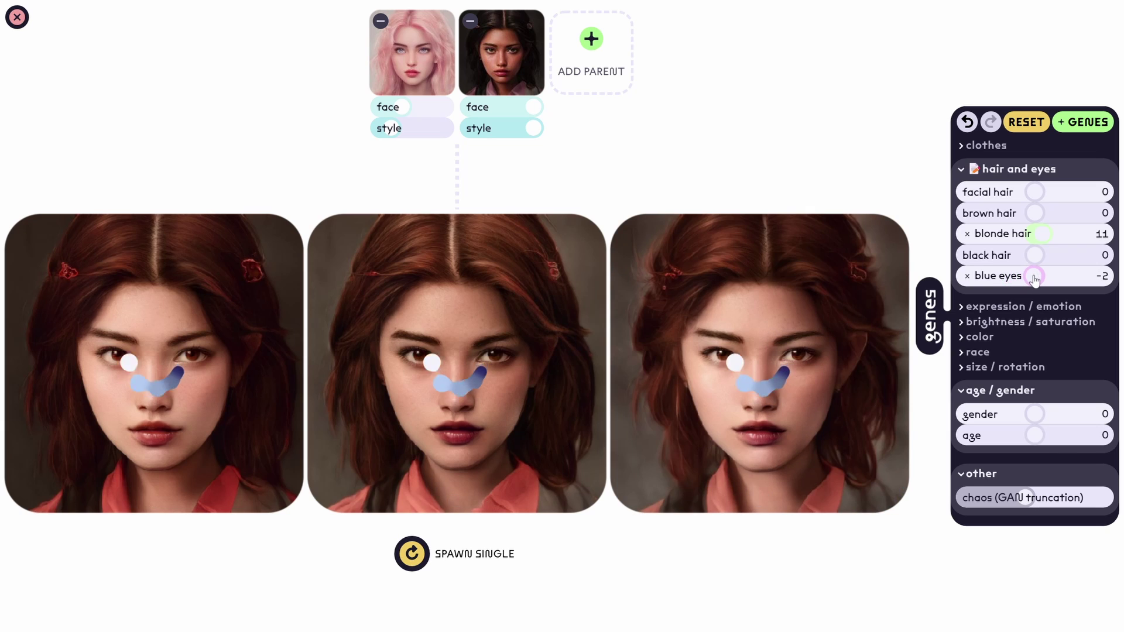
In the expression genes, set mouth open to 26 and settle happy at 16
{"action": "left_click", "coordinate": [962, 307]}
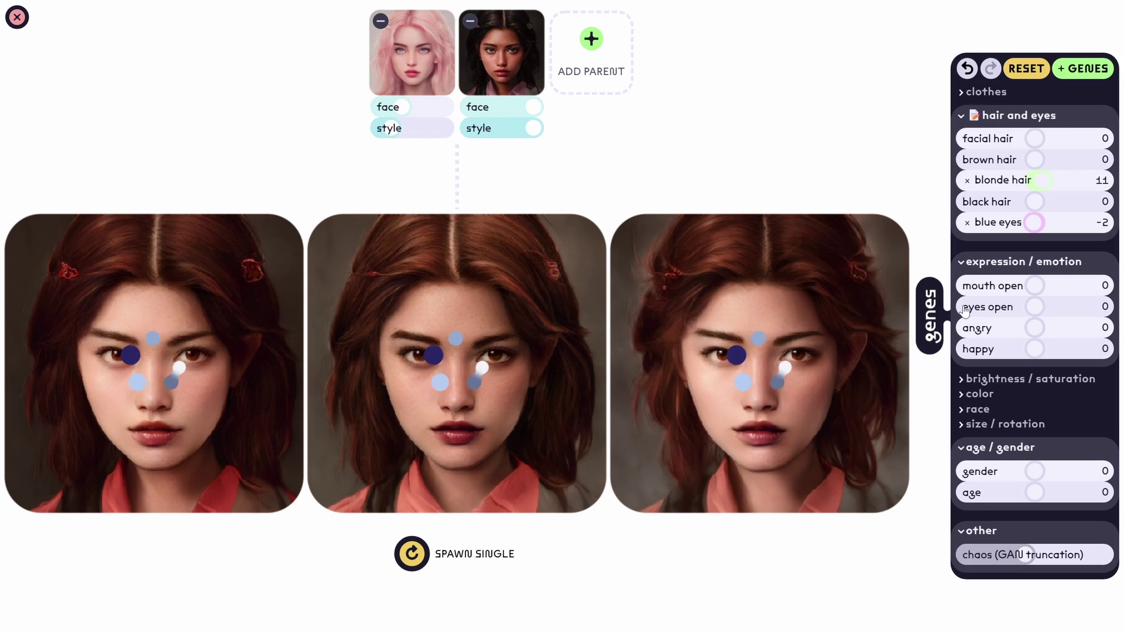
{"action": "left_click_drag", "start_coordinate": [1037, 291], "coordinate": [1053, 288]}
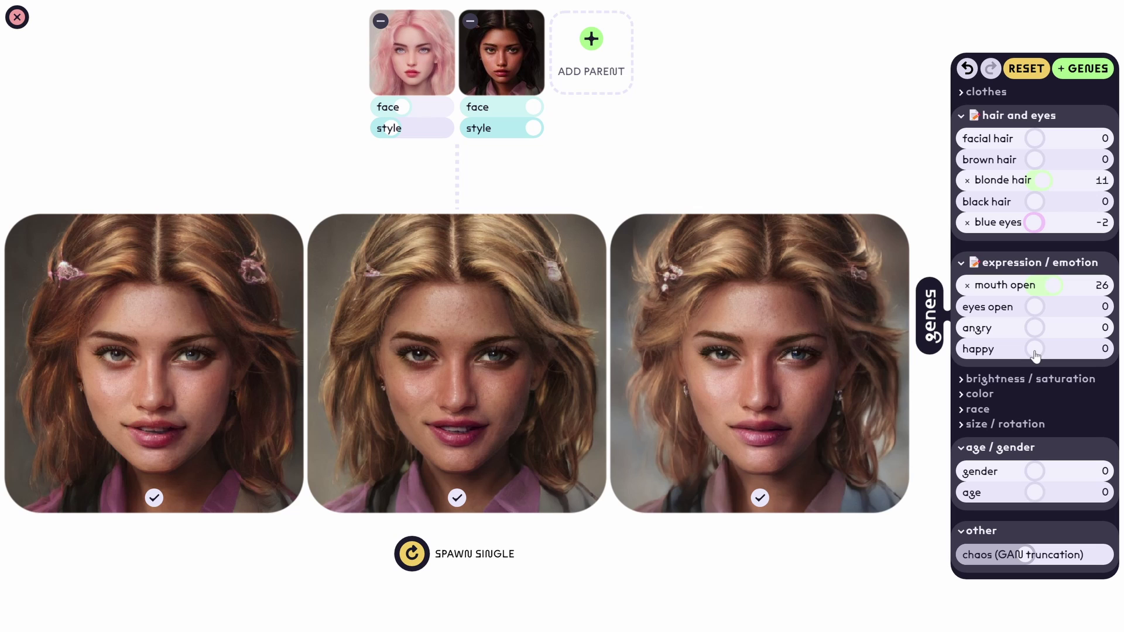
{"action": "left_click_drag", "start_coordinate": [1036, 355], "coordinate": [1039, 353]}
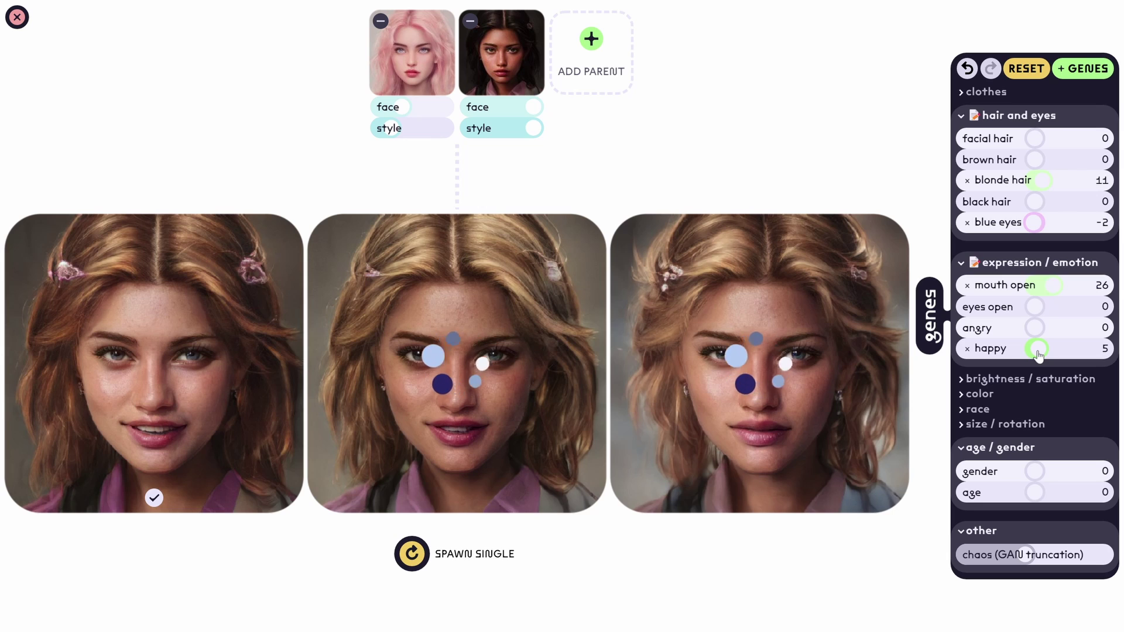
{"action": "left_click_drag", "start_coordinate": [1038, 354], "coordinate": [1067, 352]}
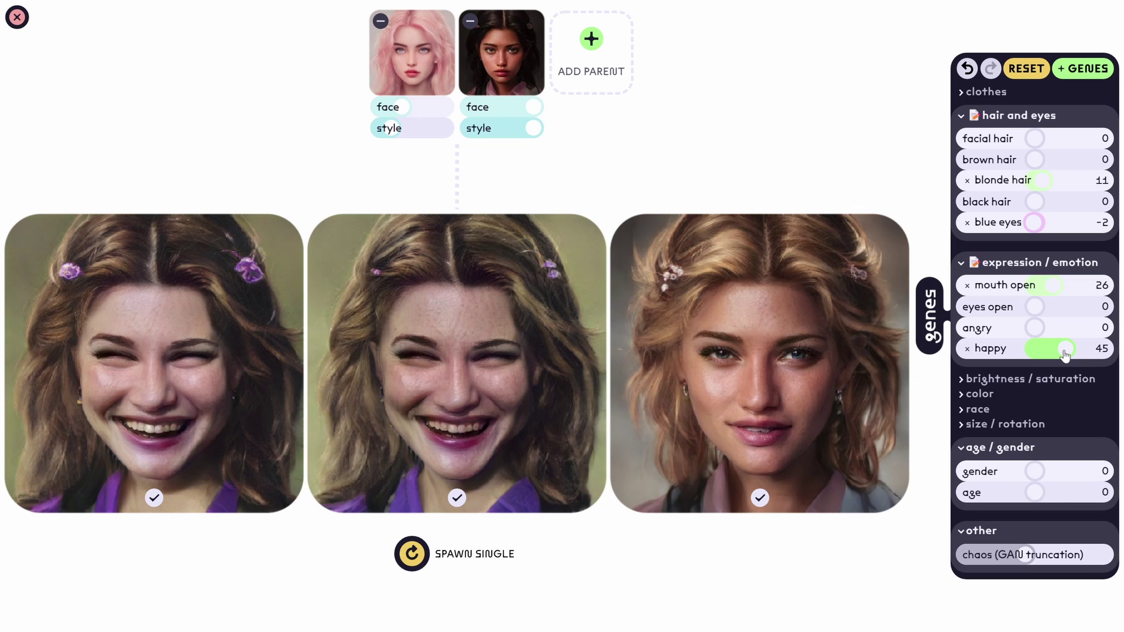
{"action": "left_click_drag", "start_coordinate": [1065, 353], "coordinate": [1045, 349]}
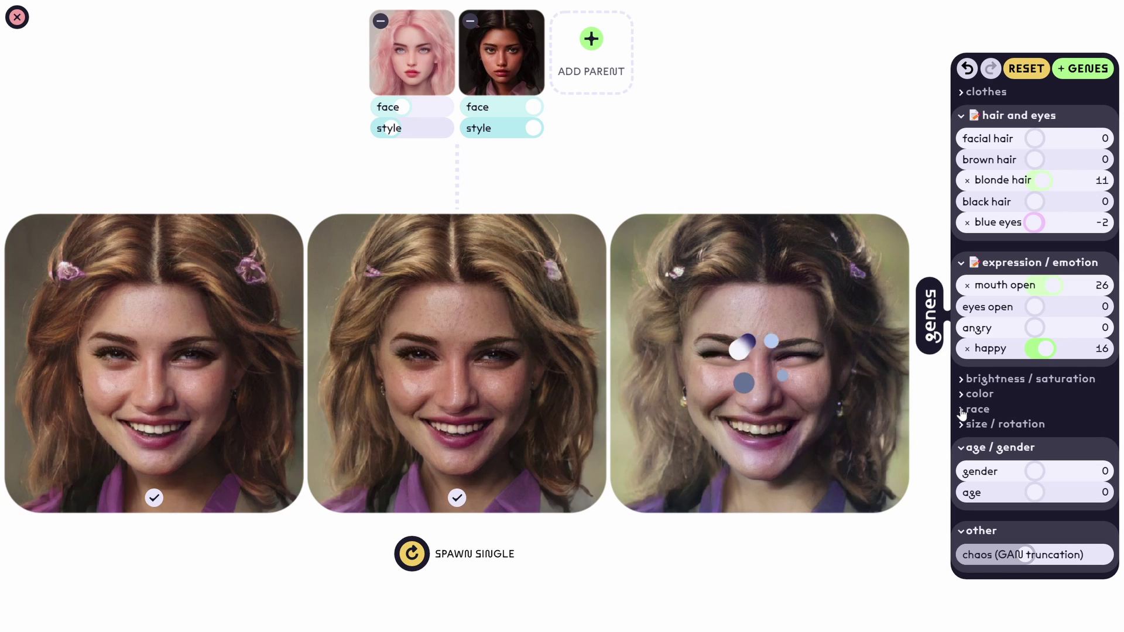
{"action": "left_click", "coordinate": [963, 409]}
Set the asian gene to 14 and the gender gene to 12
{"action": "scroll", "coordinate": [1031, 372], "scroll_direction": "down", "scroll_amount": 3}
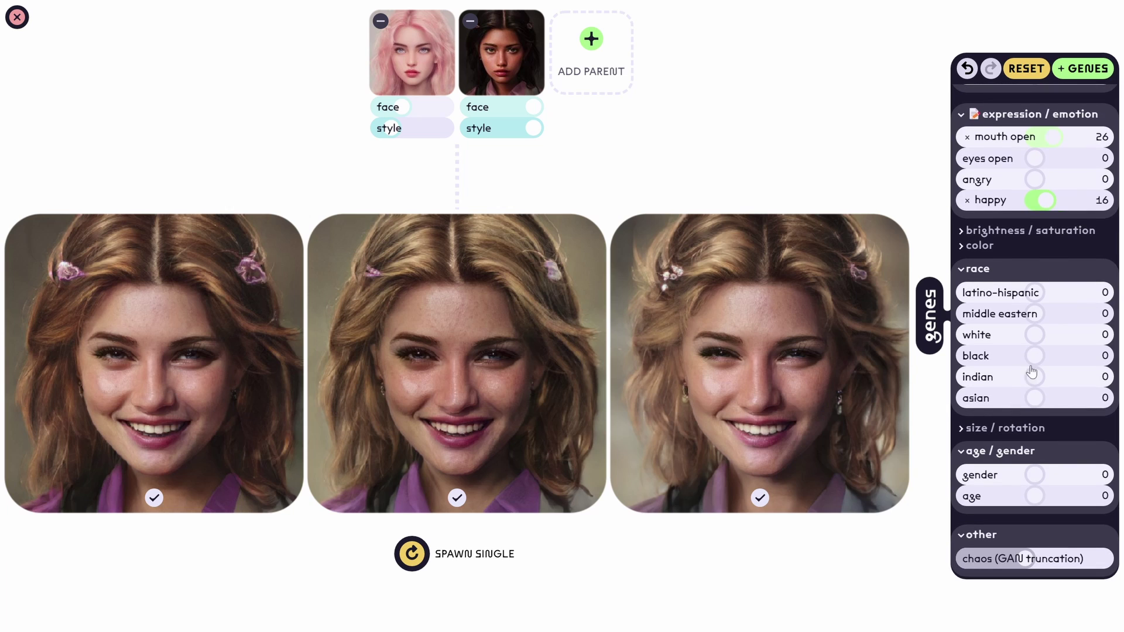
{"action": "mouse_move", "coordinate": [1034, 398]}
{"action": "left_mouse_down"}
{"action": "mouse_move", "coordinate": [1062, 400]}
{"action": "mouse_move", "coordinate": [1045, 398]}
{"action": "left_mouse_up"}
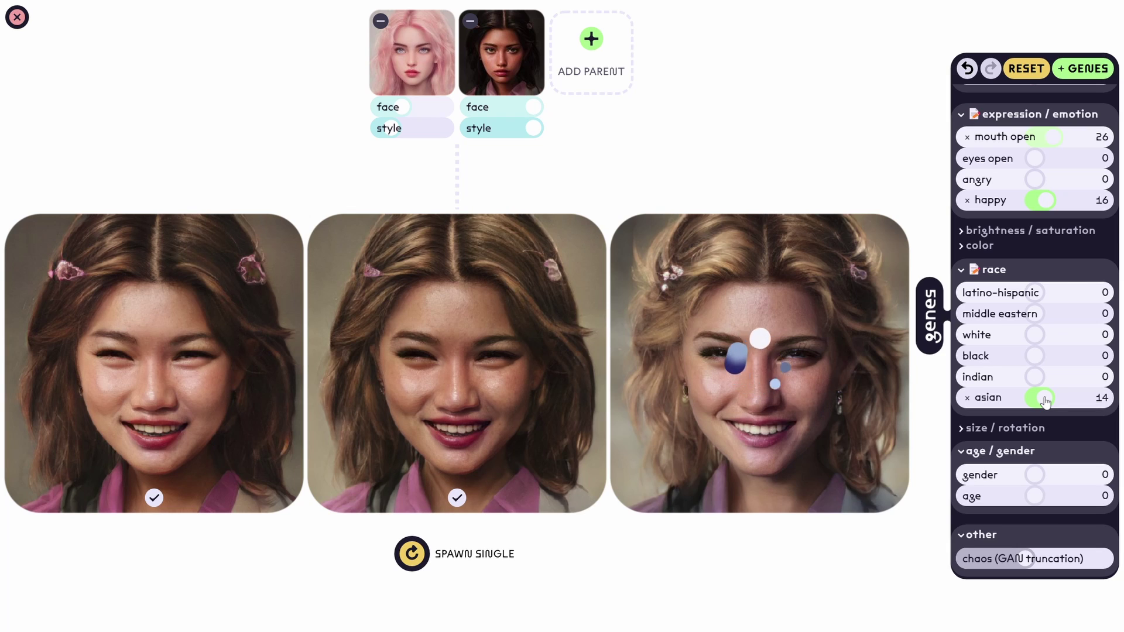
{"action": "scroll", "coordinate": [1013, 413], "scroll_direction": "down", "scroll_amount": 1}
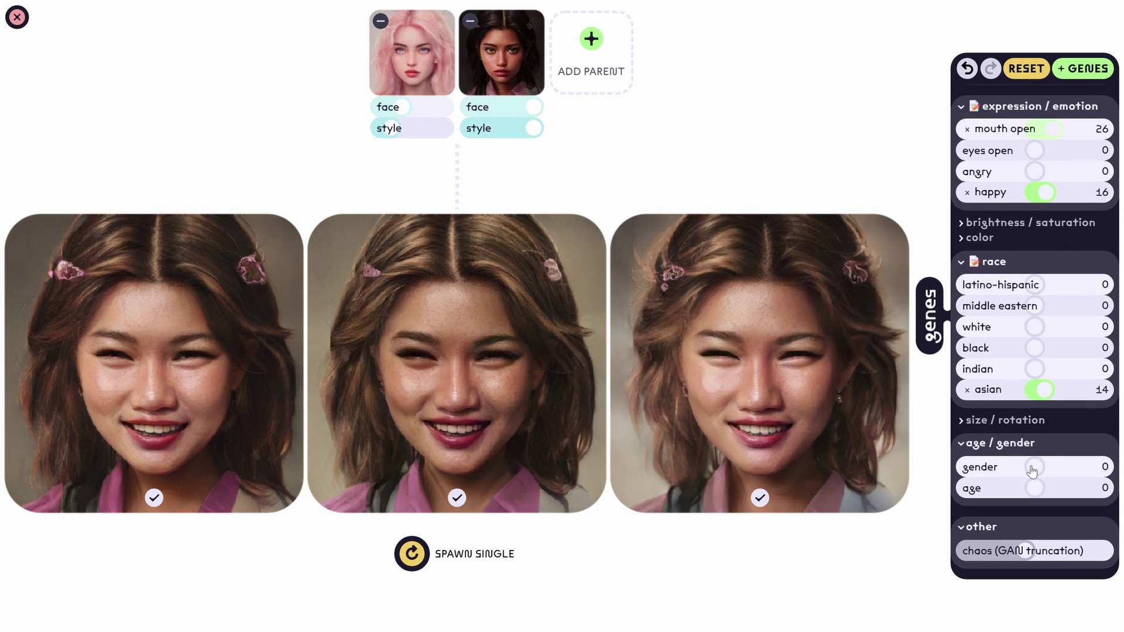
{"action": "left_click_drag", "start_coordinate": [1034, 470], "coordinate": [1042, 466]}
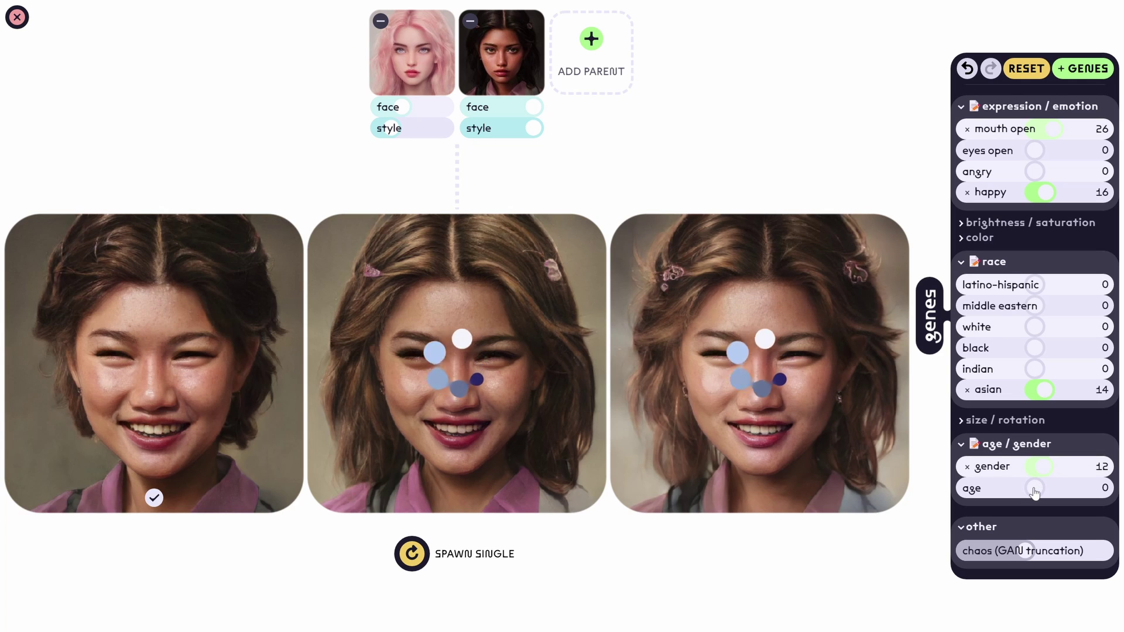
Try the age gene at 33 and -35, then settle it at -14
{"action": "left_click_drag", "start_coordinate": [1034, 493], "coordinate": [1059, 490]}
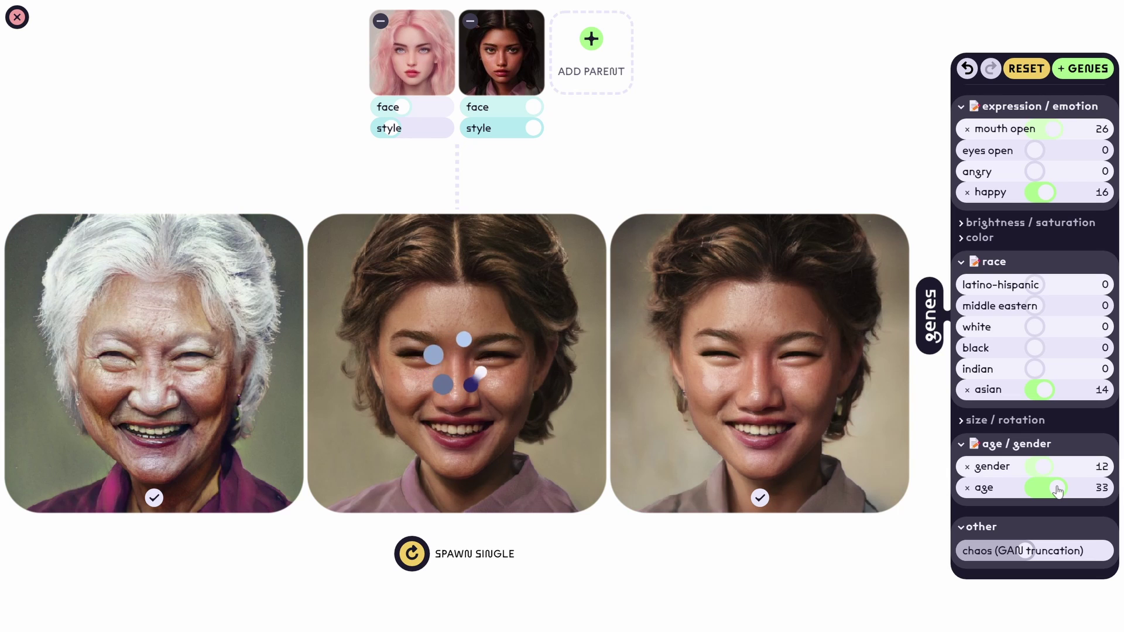
{"action": "left_click_drag", "start_coordinate": [1058, 492], "coordinate": [1012, 490]}
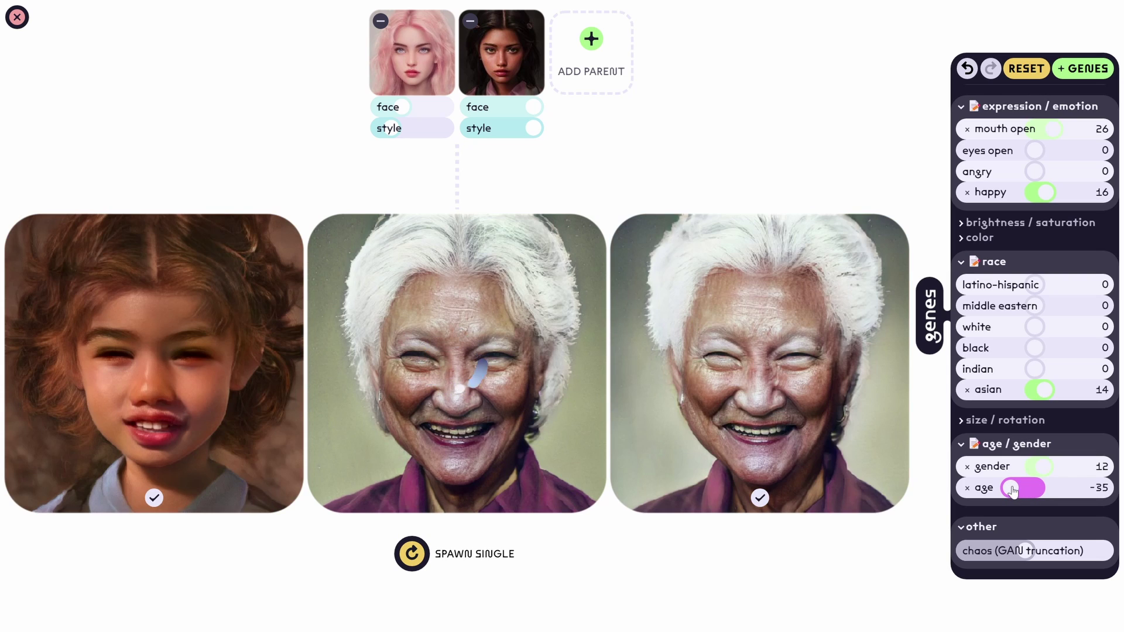
{"action": "left_click_drag", "start_coordinate": [1017, 493], "coordinate": [1031, 492]}
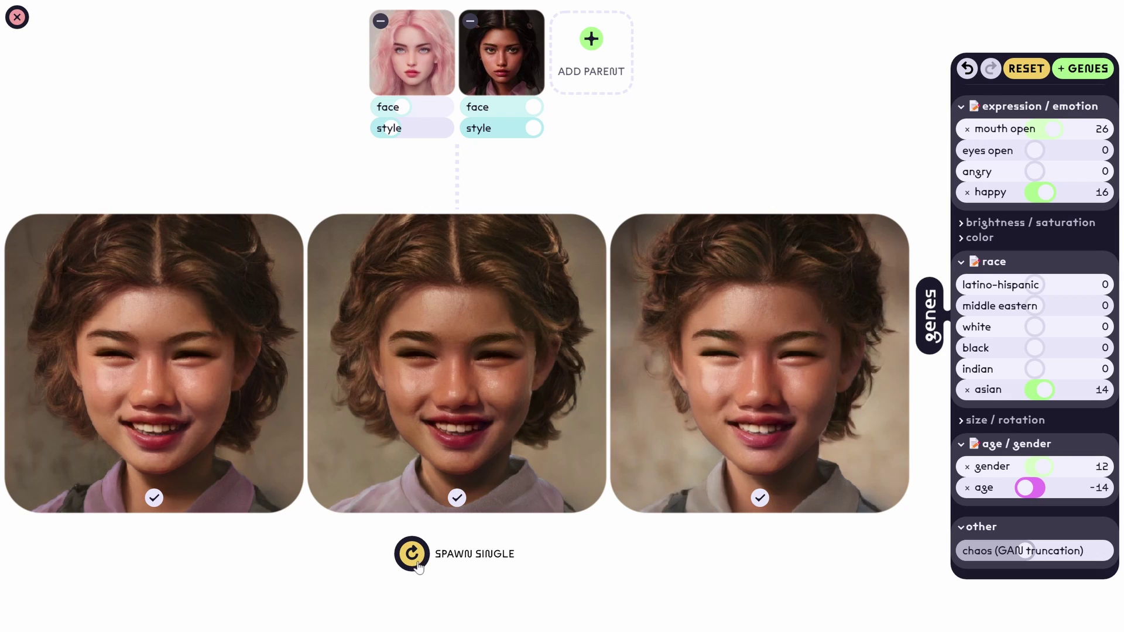
Open the + GENES catalogue and scroll down to the 'human hairball' gene
{"action": "left_click", "coordinate": [1068, 71]}
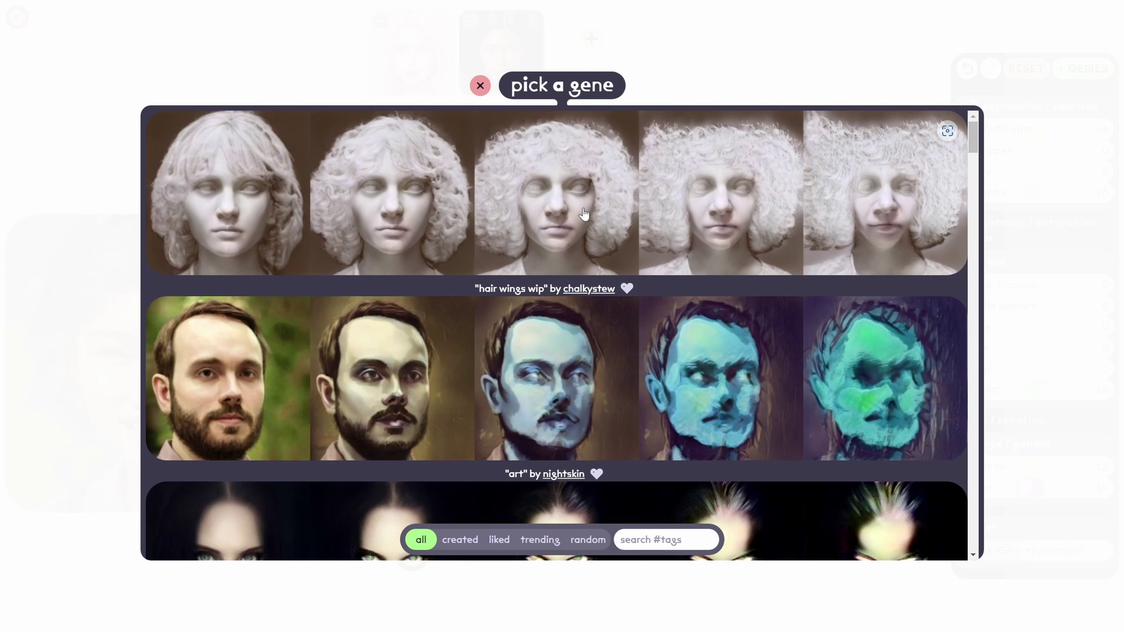
{"action": "scroll", "coordinate": [496, 308], "scroll_direction": "down", "scroll_amount": 5}
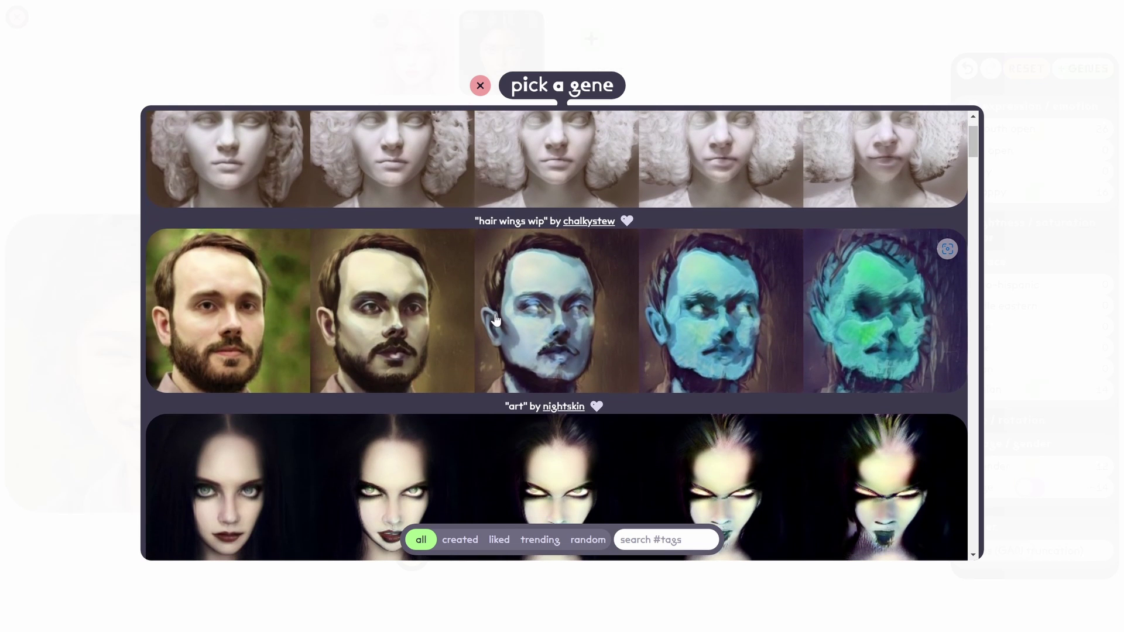
{"action": "scroll", "coordinate": [496, 308], "scroll_direction": "up", "scroll_amount": 3}
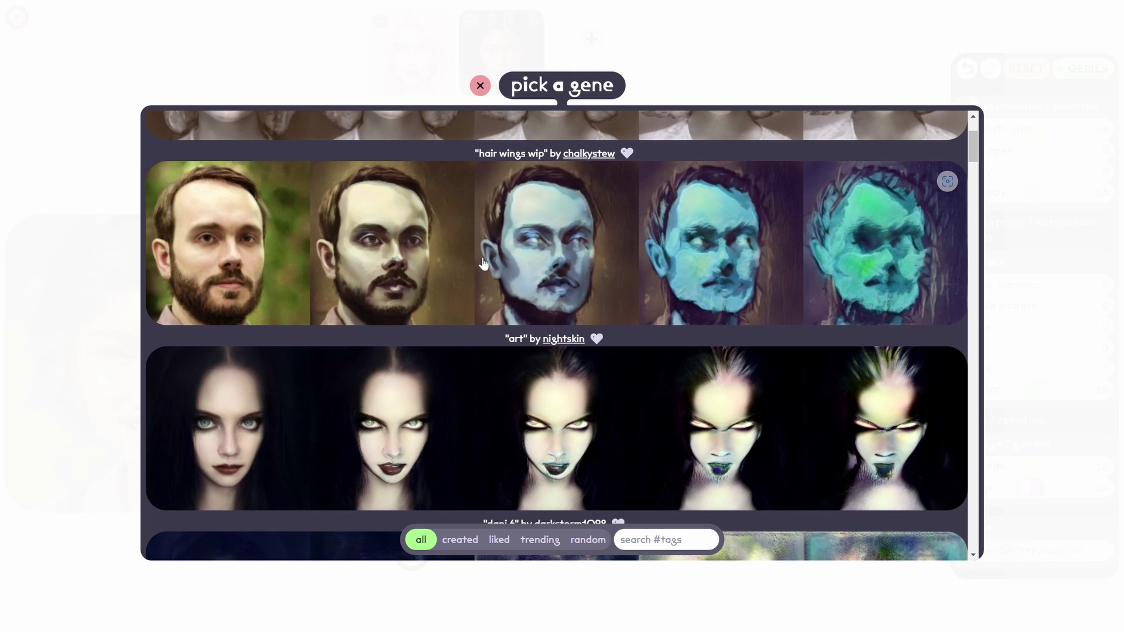
{"action": "scroll", "coordinate": [467, 285], "scroll_direction": "down", "scroll_amount": 9}
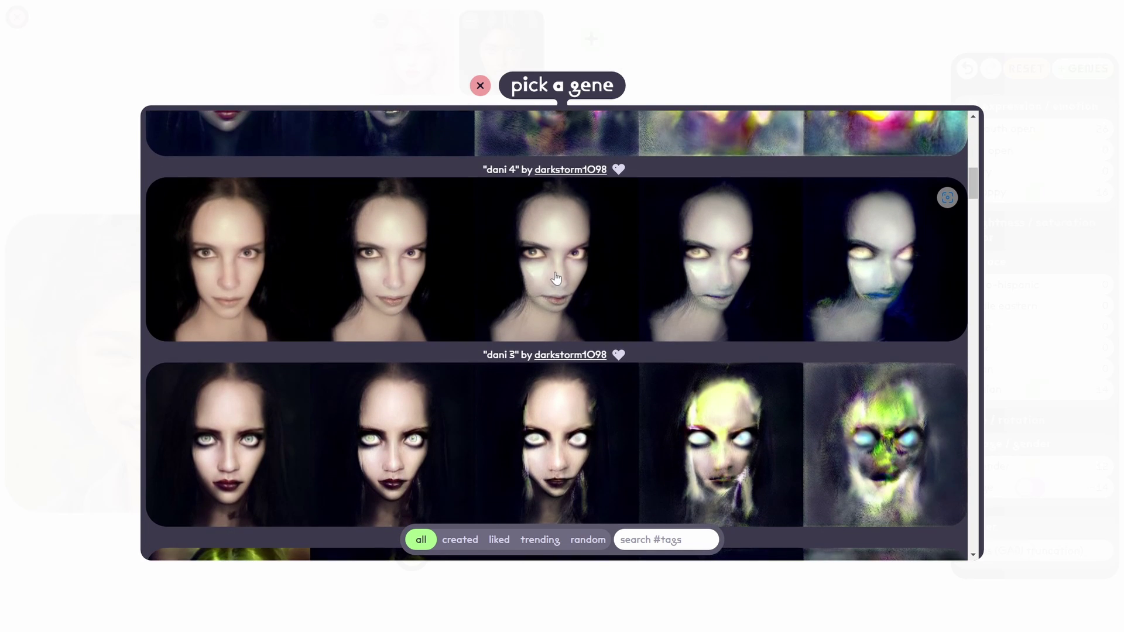
{"action": "scroll", "coordinate": [549, 267], "scroll_direction": "down", "scroll_amount": 9}
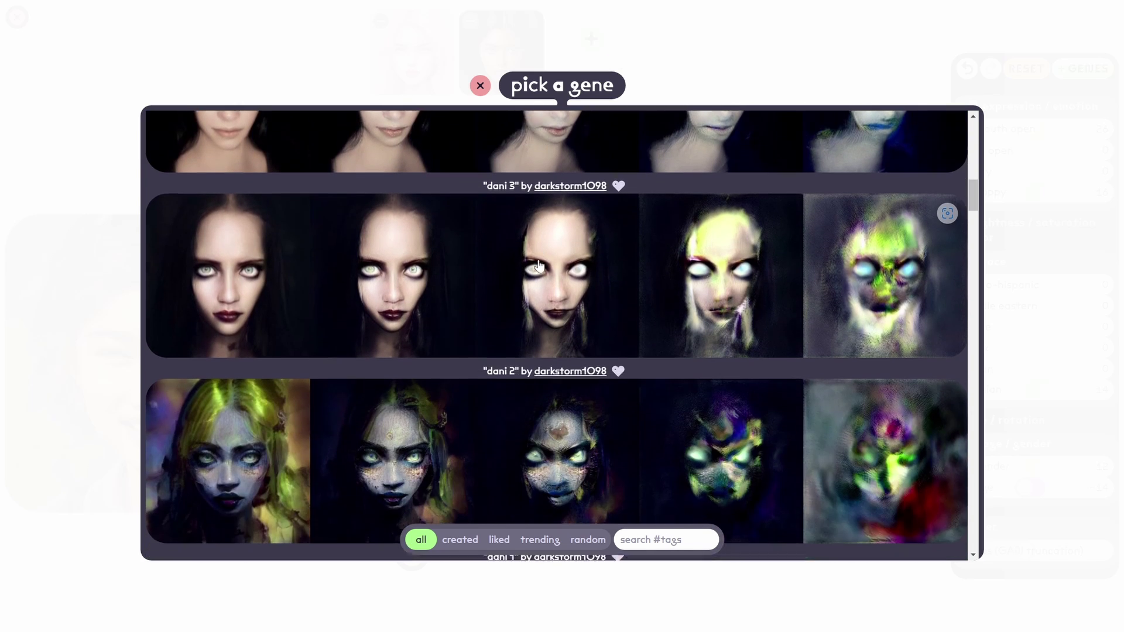
{"action": "scroll", "coordinate": [539, 266], "scroll_direction": "down", "scroll_amount": 12}
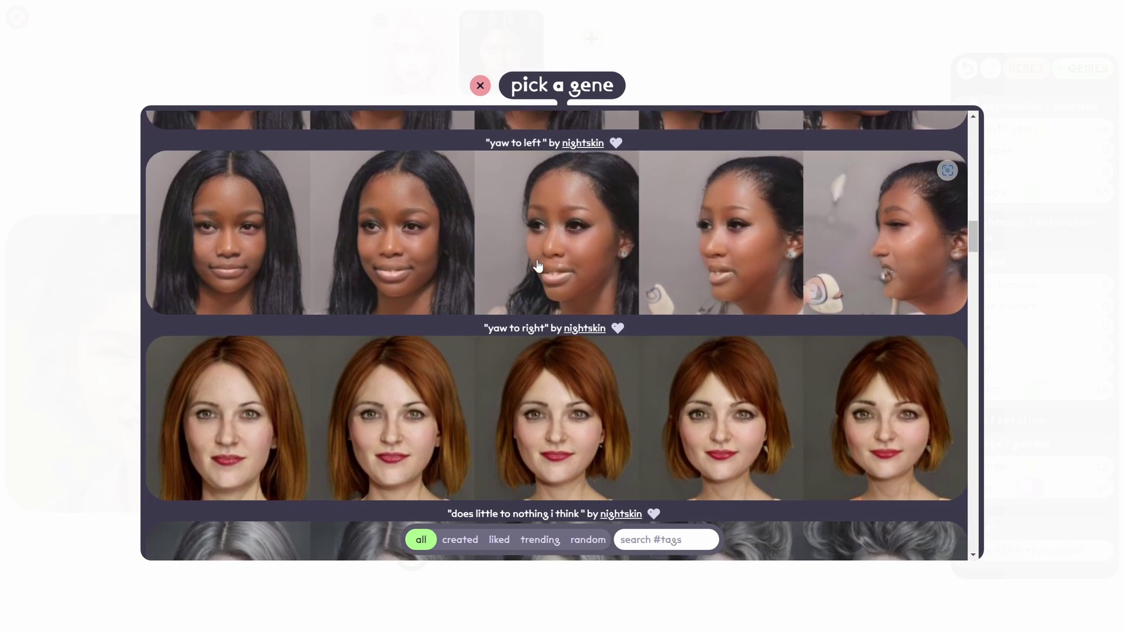
{"action": "scroll", "coordinate": [536, 266], "scroll_direction": "down", "scroll_amount": 6}
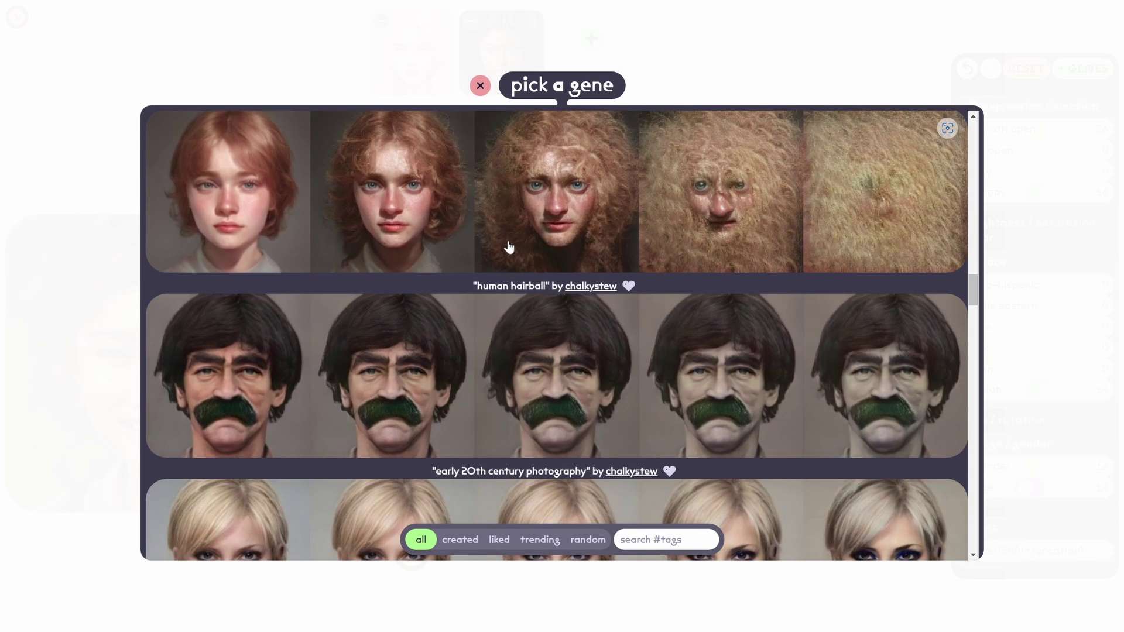
Add the 'human hairball' custom gene and raise it from 10 to 25
{"action": "left_click", "coordinate": [548, 205]}
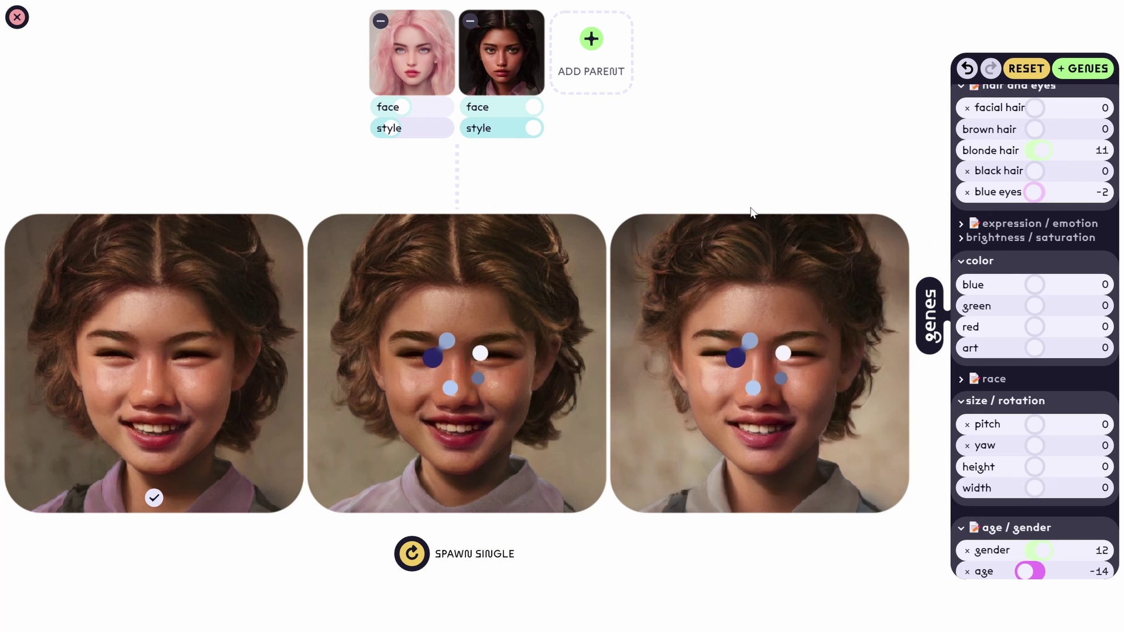
{"action": "scroll", "coordinate": [1039, 252], "scroll_direction": "down", "scroll_amount": 3}
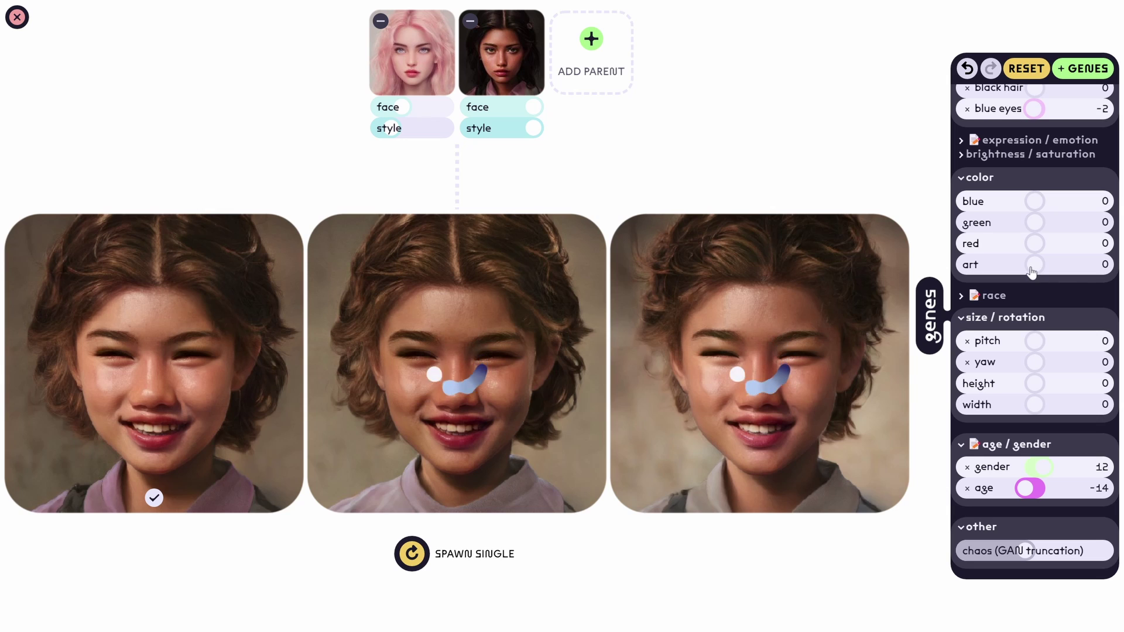
{"action": "scroll", "coordinate": [1031, 270], "scroll_direction": "up", "scroll_amount": 8}
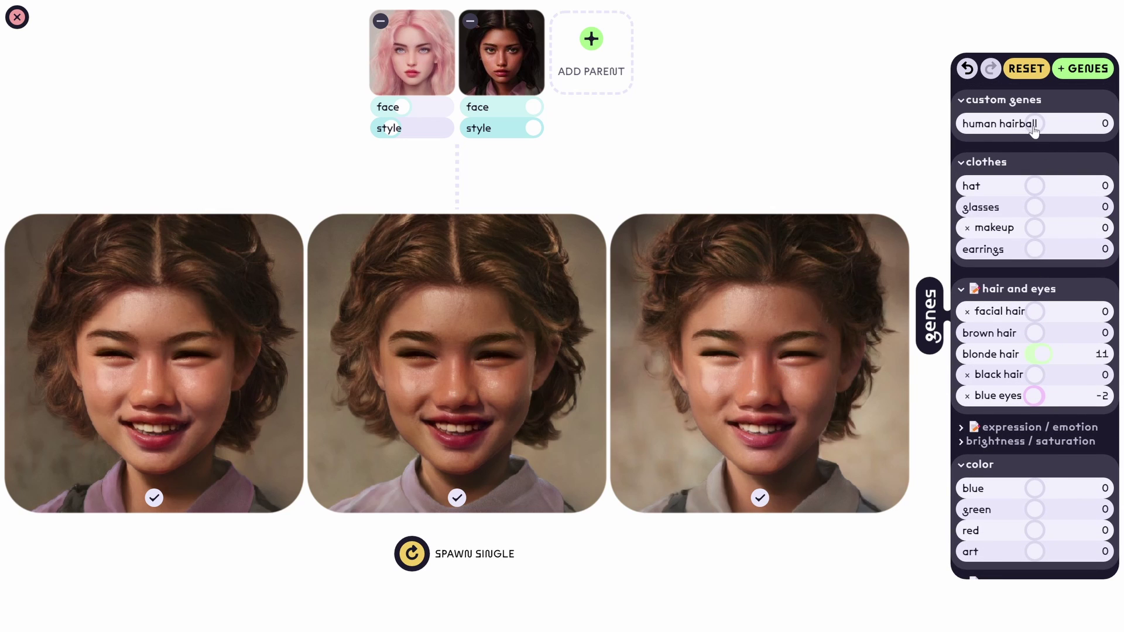
{"action": "left_click_drag", "start_coordinate": [1033, 124], "coordinate": [1038, 126]}
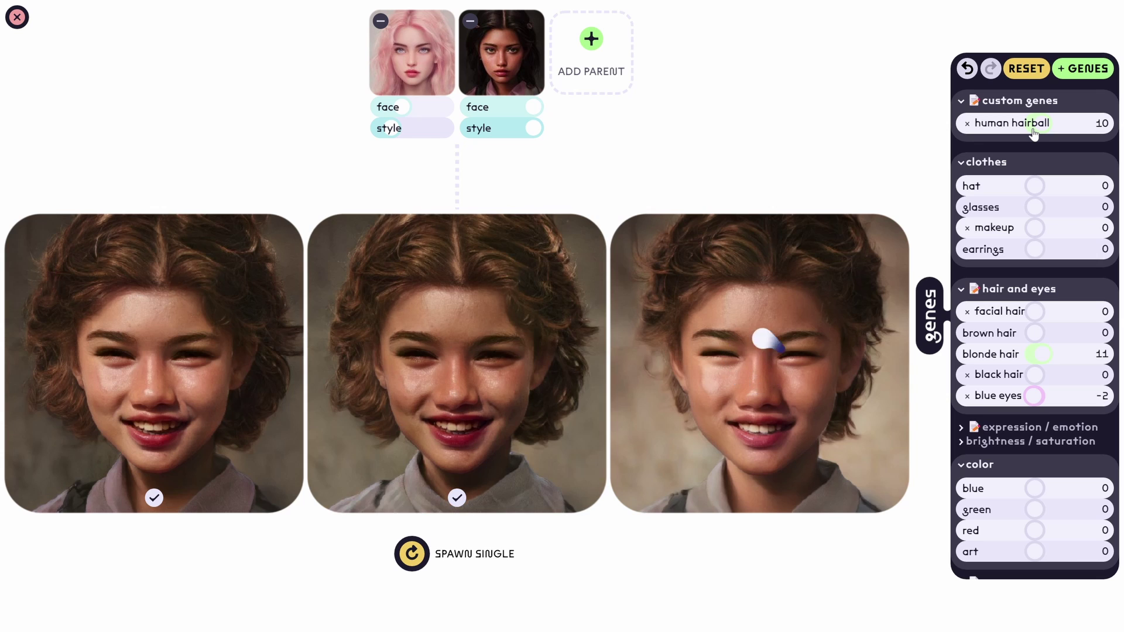
{"action": "left_click_drag", "start_coordinate": [1033, 134], "coordinate": [1052, 135]}
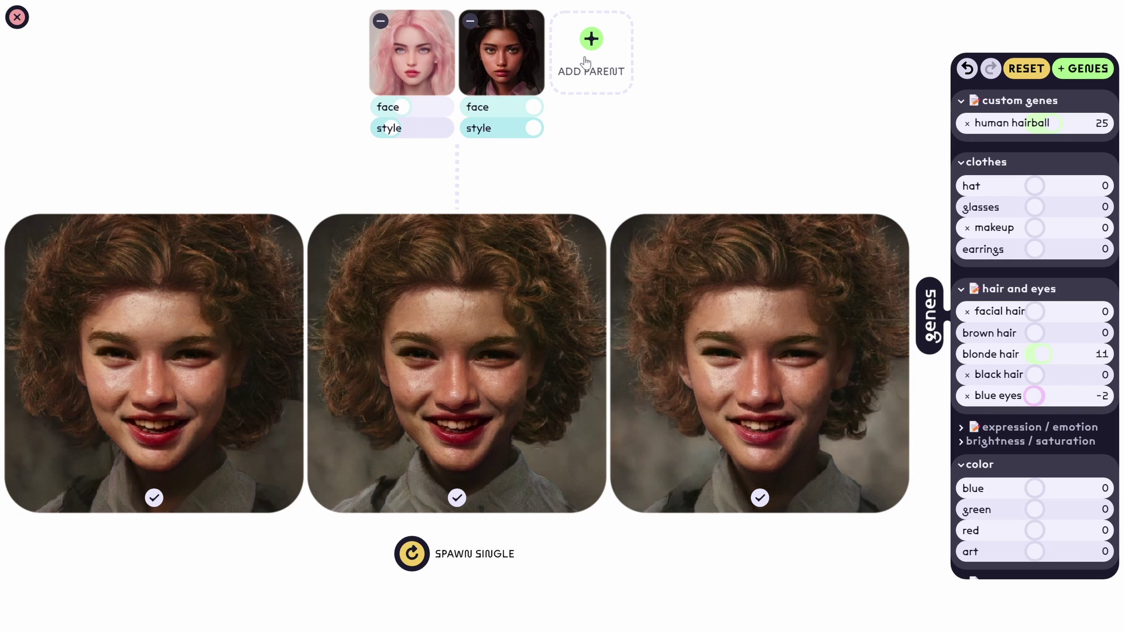
Add the red-haired face as a third parent and increase its face influence
{"action": "left_click", "coordinate": [586, 62]}
{"action": "scroll", "coordinate": [540, 269], "scroll_direction": "down", "scroll_amount": 3}
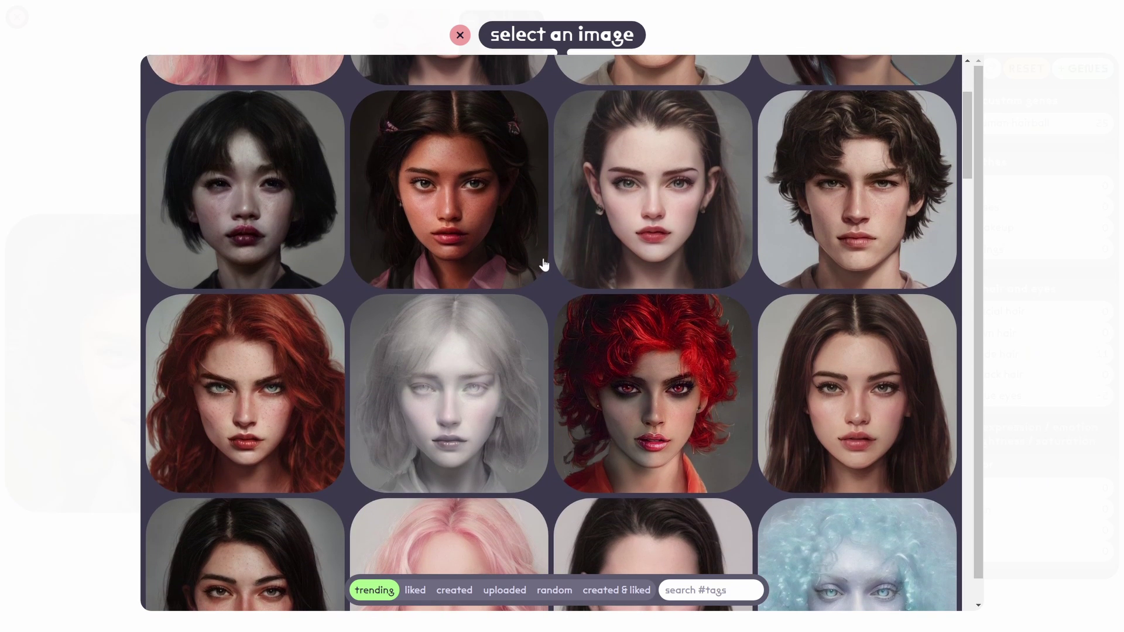
{"action": "scroll", "coordinate": [543, 263], "scroll_direction": "down", "scroll_amount": 3}
{"action": "left_click", "coordinate": [624, 253]}
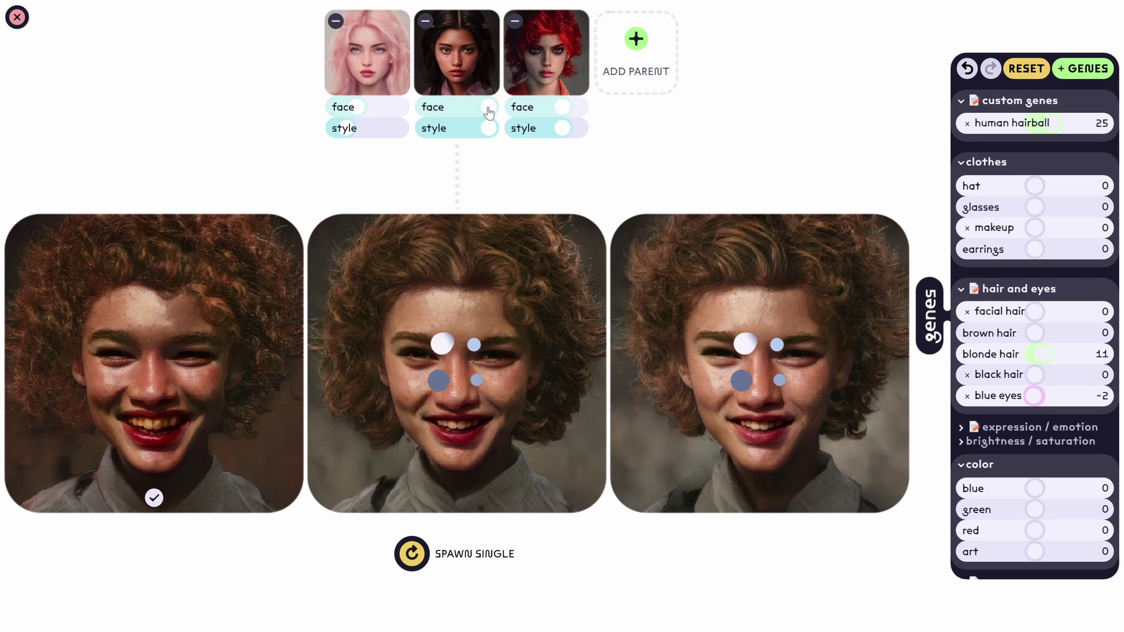
{"action": "left_click_drag", "start_coordinate": [565, 109], "coordinate": [572, 135]}
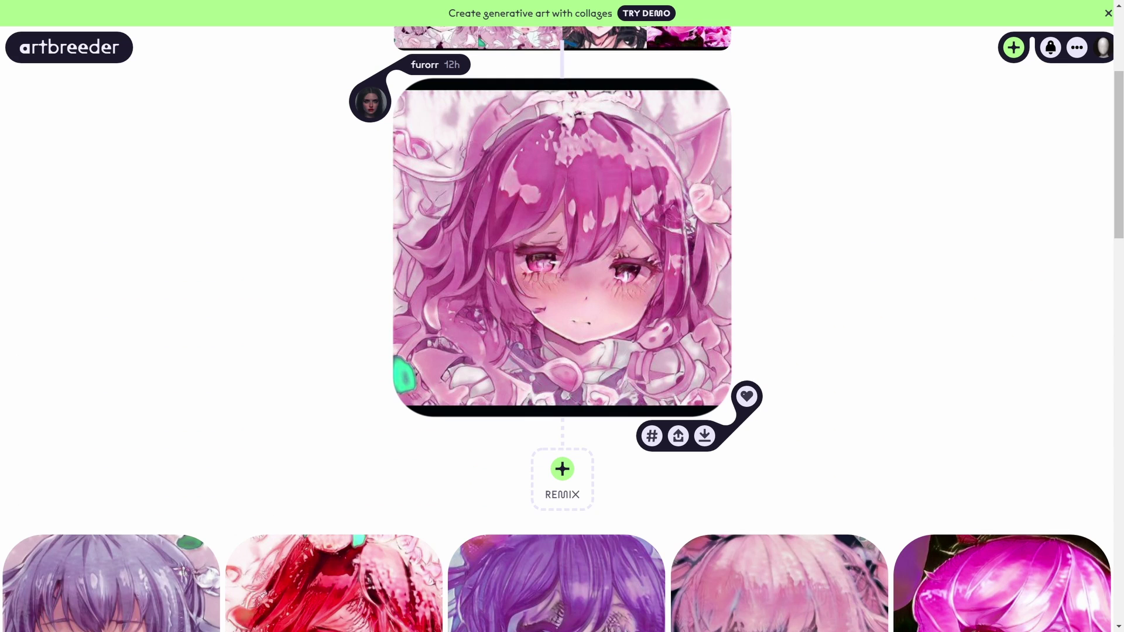
Open the pink cat-ear portrait's page, then its second child image's page
{"action": "scroll", "coordinate": [840, 272], "scroll_direction": "up", "scroll_amount": 4}
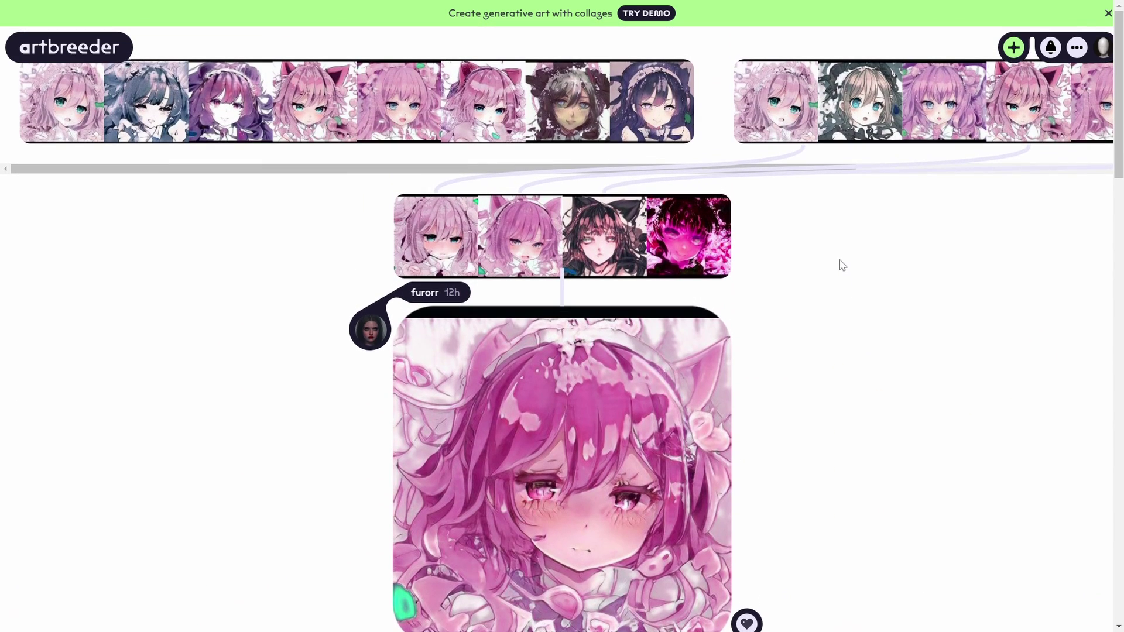
{"action": "left_click", "coordinate": [506, 95]}
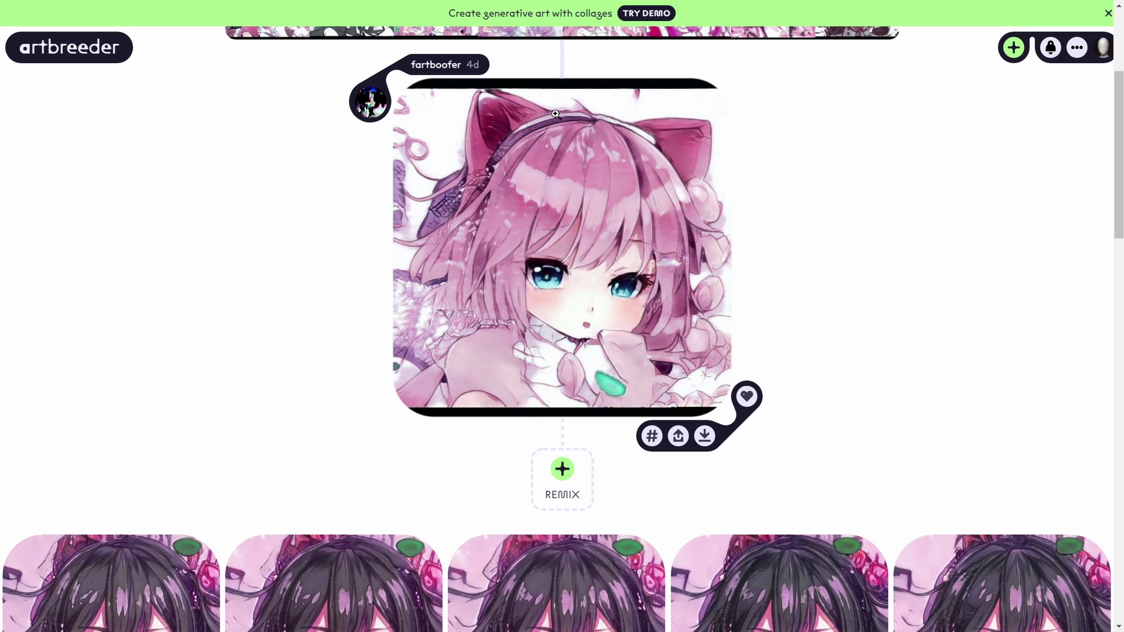
{"action": "scroll", "coordinate": [583, 185], "scroll_direction": "up", "scroll_amount": 4}
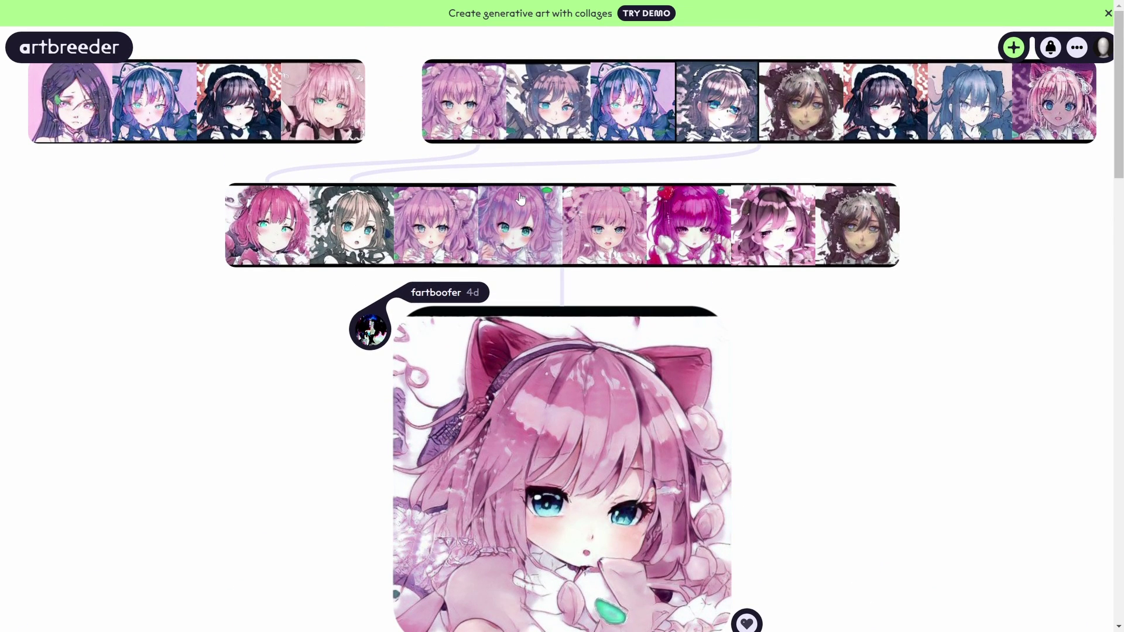
{"action": "scroll", "coordinate": [463, 213], "scroll_direction": "down", "scroll_amount": 8}
{"action": "scroll", "coordinate": [462, 215], "scroll_direction": "up", "scroll_amount": 3}
{"action": "scroll", "coordinate": [359, 213], "scroll_direction": "down", "scroll_amount": 6}
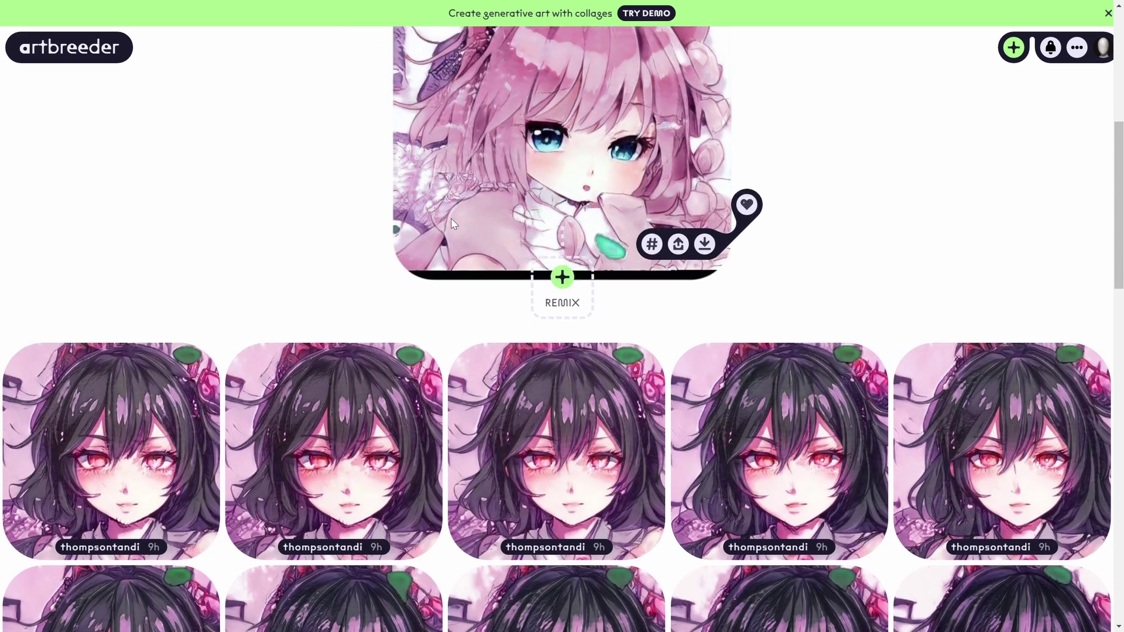
{"action": "left_click", "coordinate": [347, 195]}
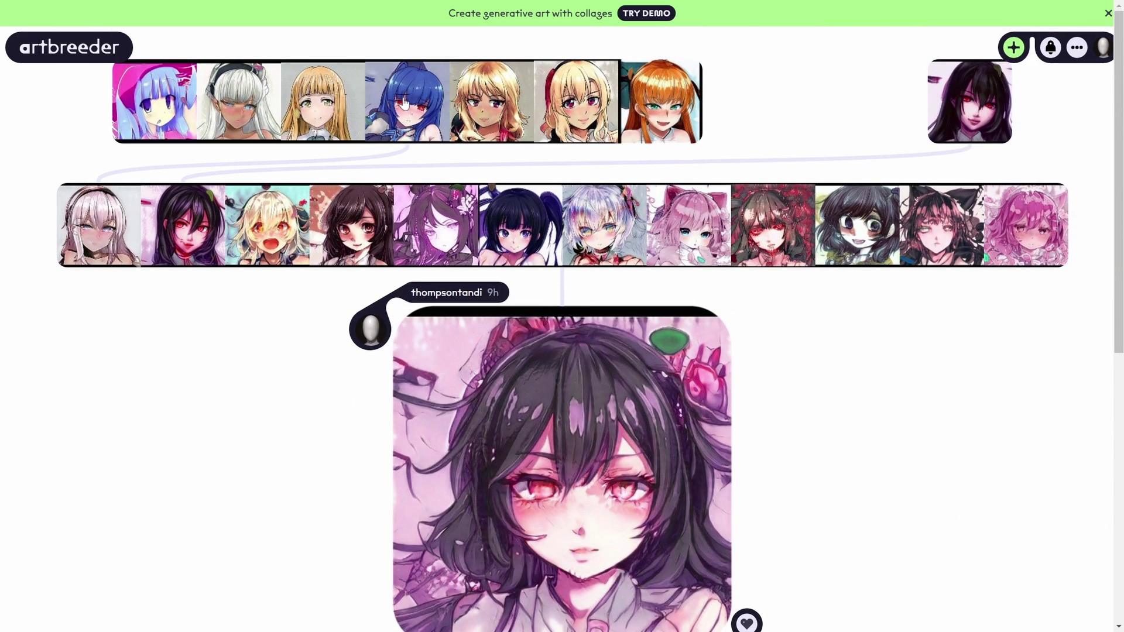
Follow the lineage through the blue-haired and lavender-haired parents up to the top ancestor portrait
{"action": "left_click", "coordinate": [404, 103]}
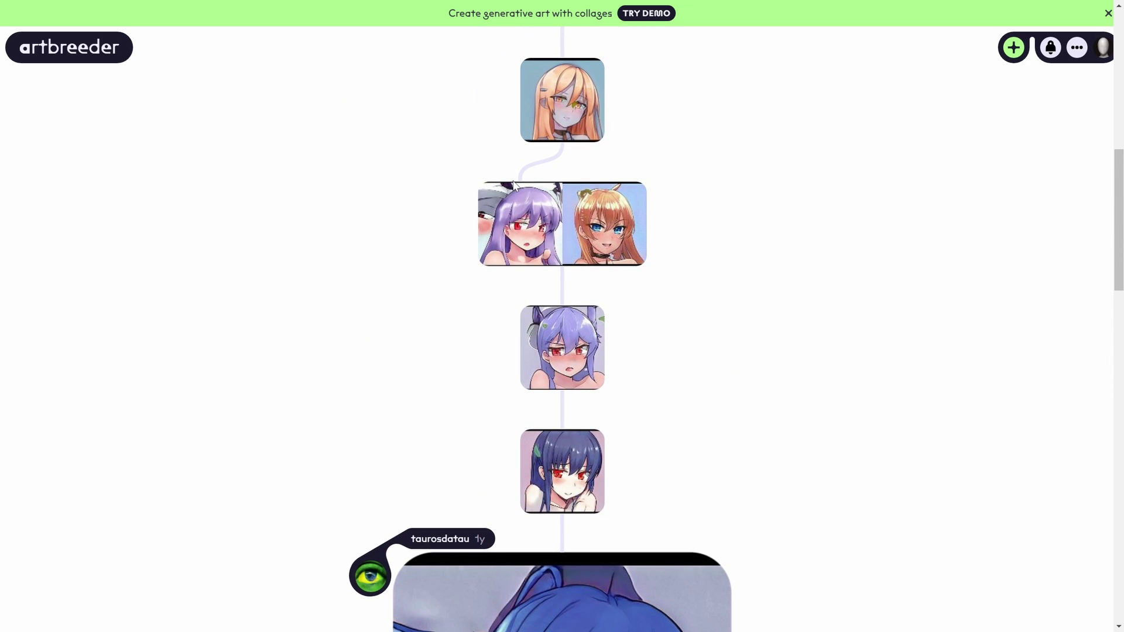
{"action": "scroll", "coordinate": [549, 280], "scroll_direction": "down", "scroll_amount": 4}
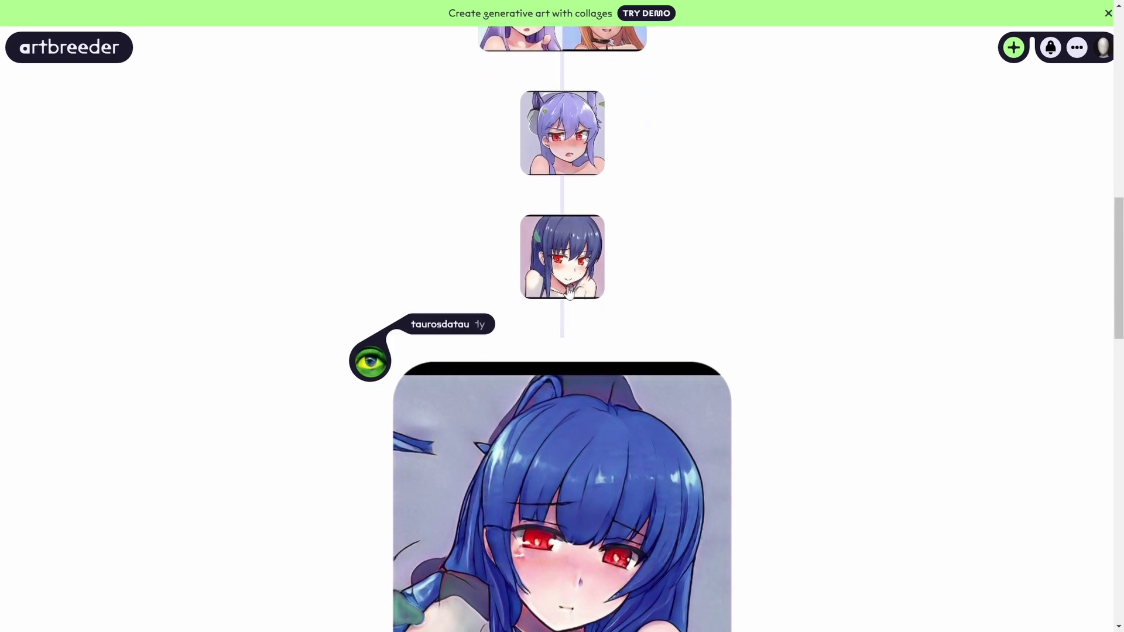
{"action": "scroll", "coordinate": [569, 293], "scroll_direction": "down", "scroll_amount": 7}
{"action": "scroll", "coordinate": [608, 338], "scroll_direction": "up", "scroll_amount": 8}
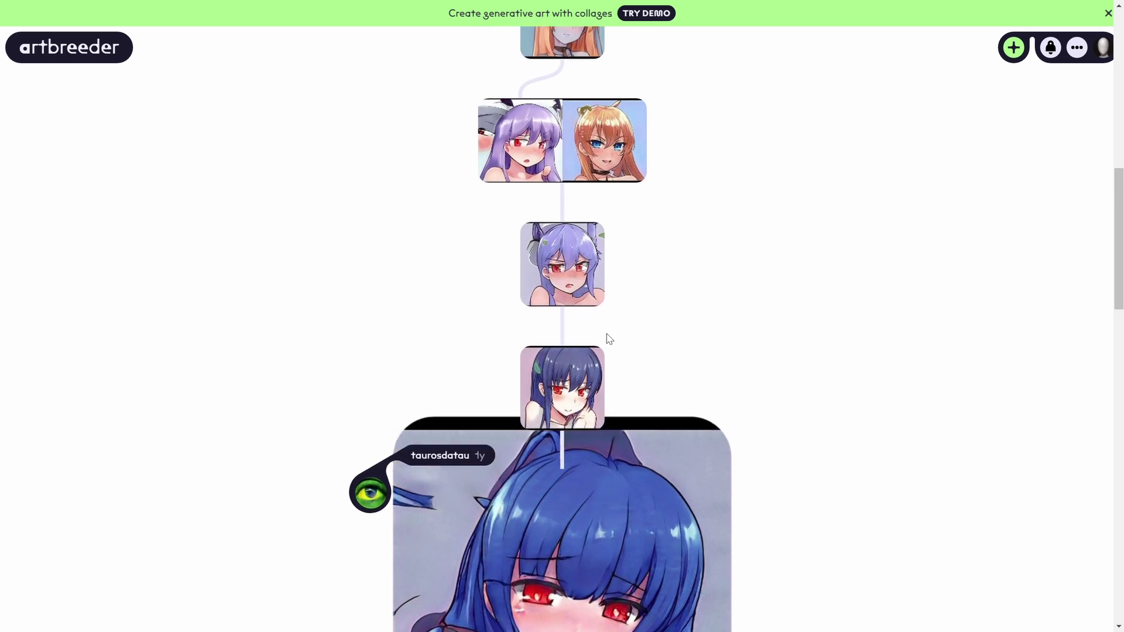
{"action": "scroll", "coordinate": [608, 339], "scroll_direction": "up", "scroll_amount": 15}
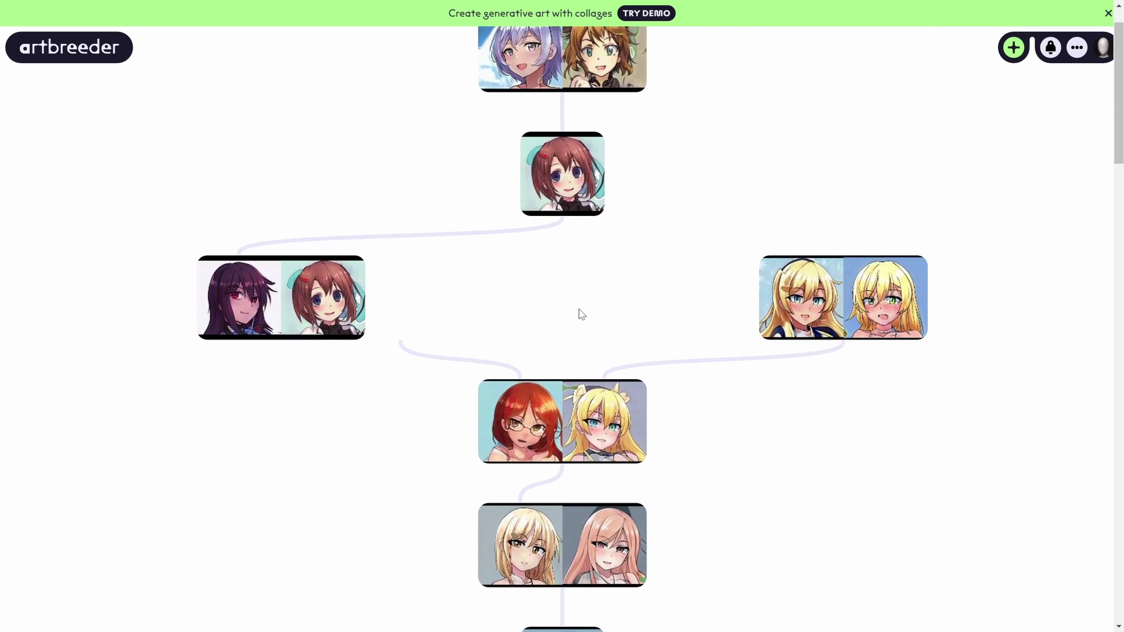
{"action": "scroll", "coordinate": [581, 314], "scroll_direction": "up", "scroll_amount": 1}
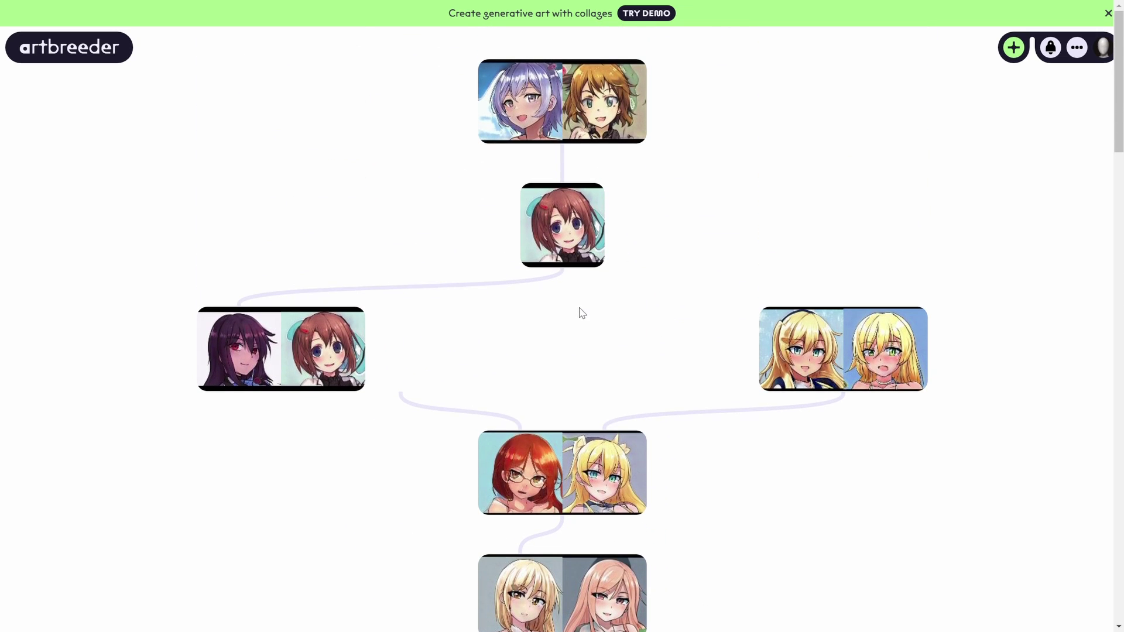
{"action": "left_click", "coordinate": [532, 115]}
{"action": "scroll", "coordinate": [546, 203], "scroll_direction": "up", "scroll_amount": 7}
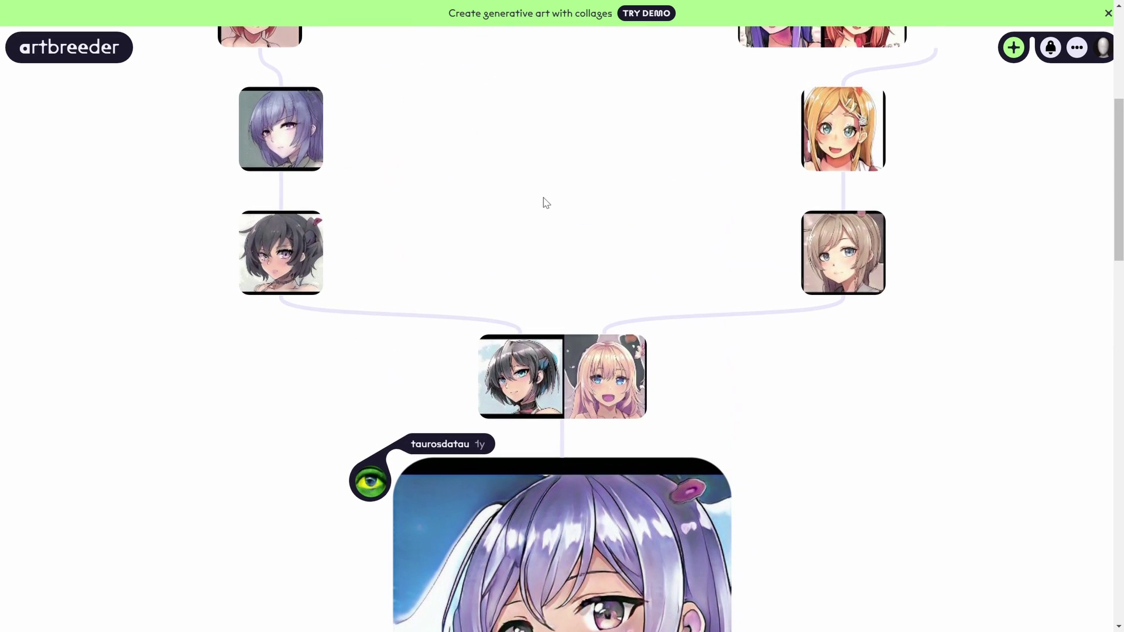
{"action": "scroll", "coordinate": [462, 393], "scroll_direction": "up", "scroll_amount": 3}
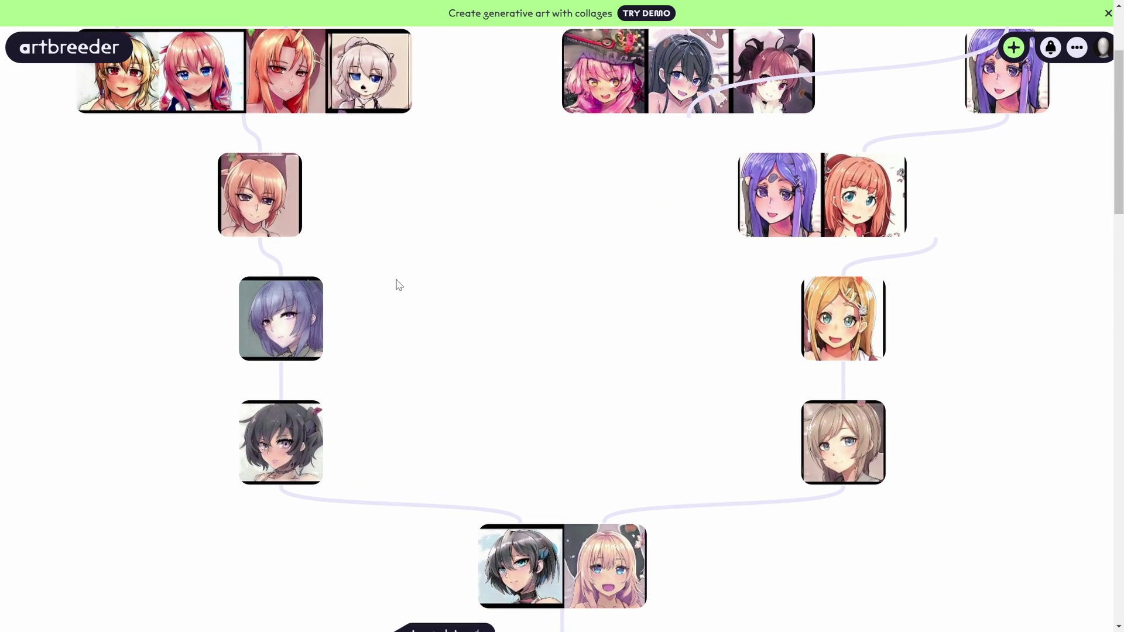
{"action": "scroll", "coordinate": [388, 238], "scroll_direction": "up", "scroll_amount": 3}
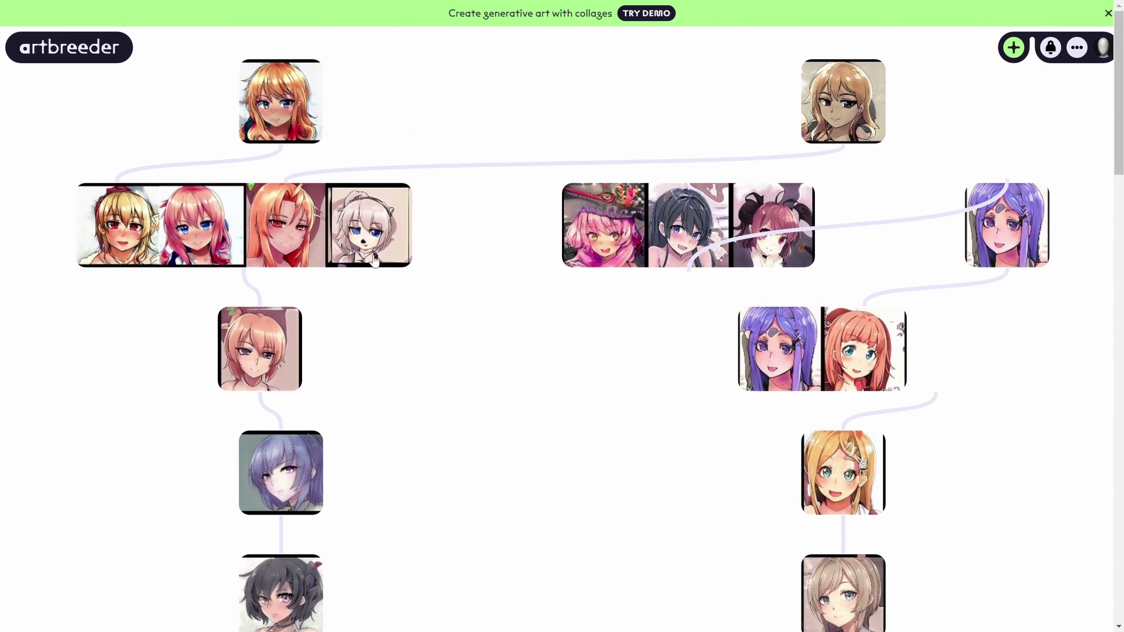
{"action": "left_click", "coordinate": [287, 133]}
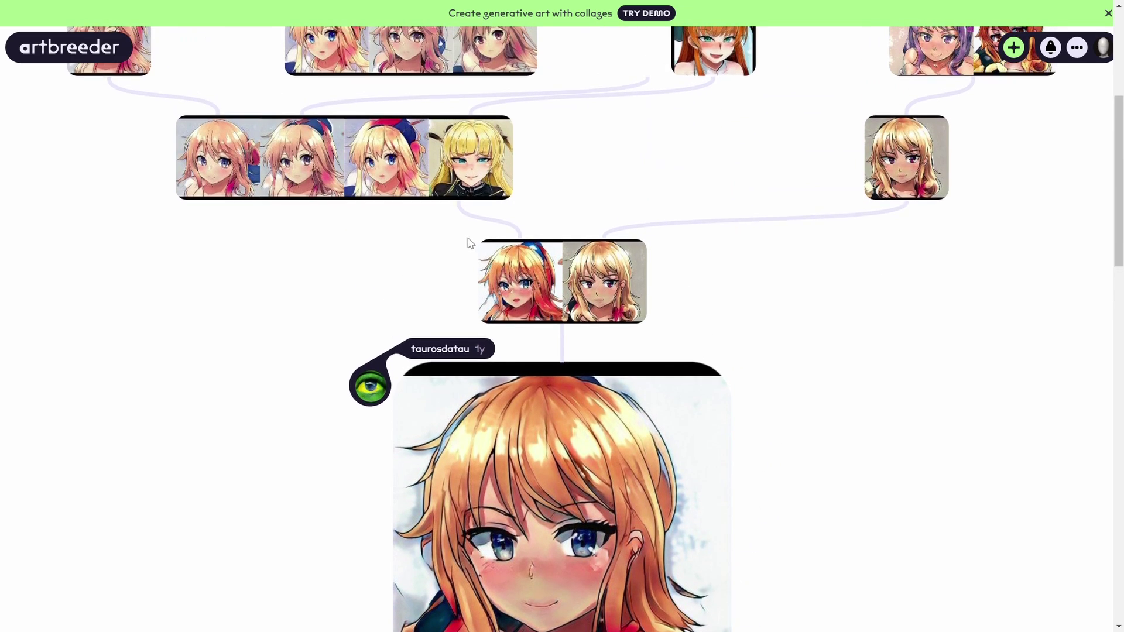
Go via the top-left ancestor and orange-haired image to the red-hatted girl's page and view her lineage
{"action": "scroll", "coordinate": [470, 242], "scroll_direction": "up", "scroll_amount": 5}
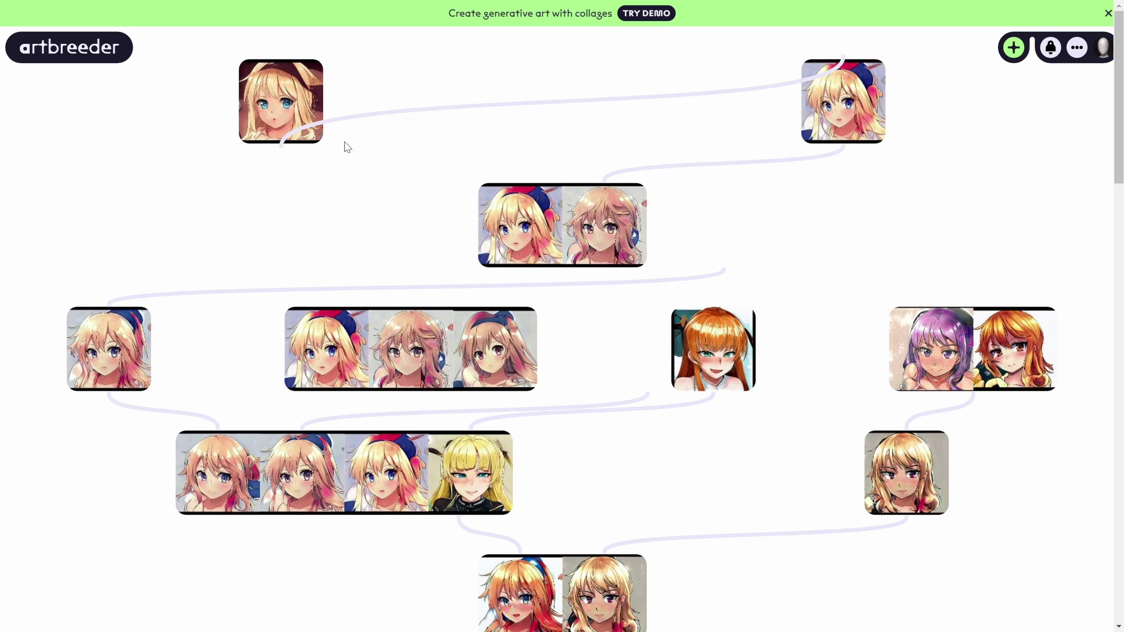
{"action": "left_click", "coordinate": [292, 109]}
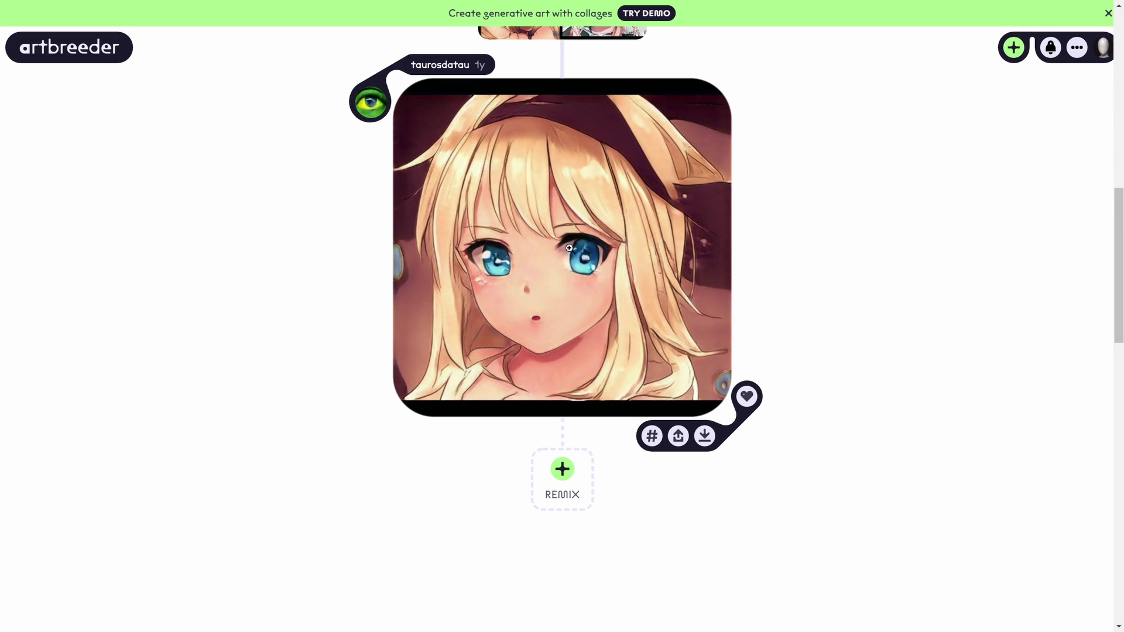
{"action": "scroll", "coordinate": [586, 277], "scroll_direction": "up", "scroll_amount": 10}
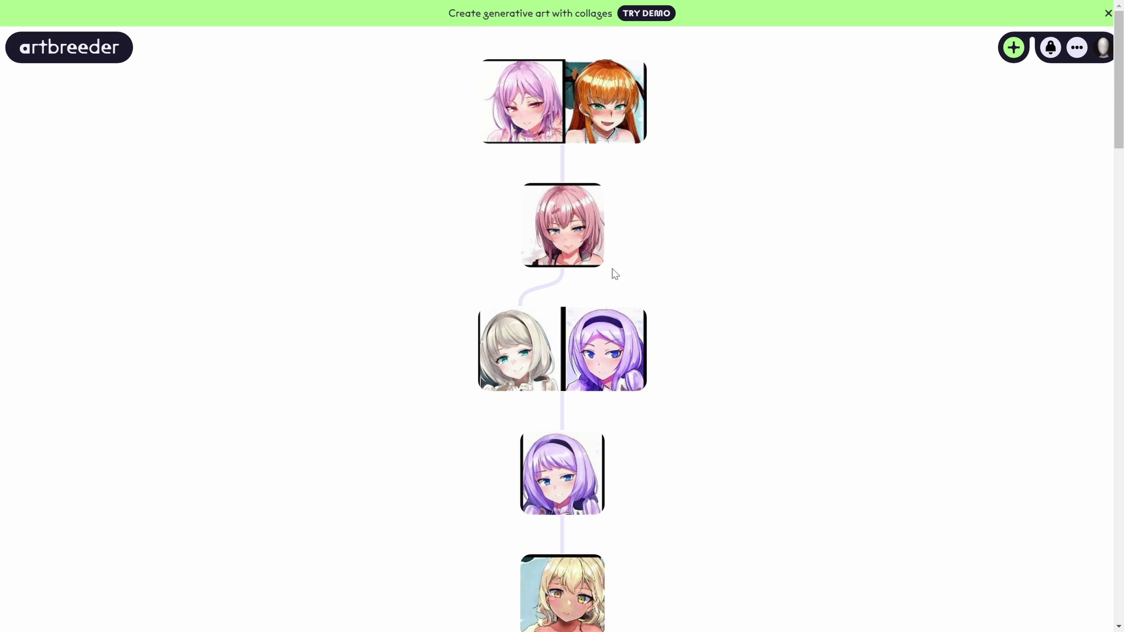
{"action": "left_click", "coordinate": [605, 115]}
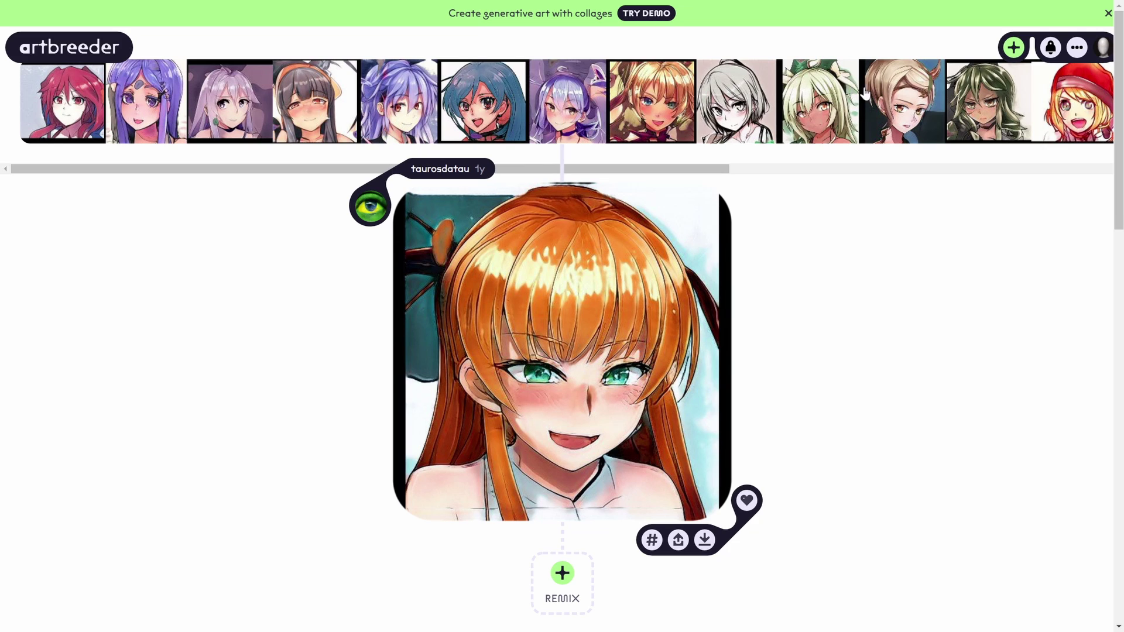
{"action": "left_click", "coordinate": [1061, 112]}
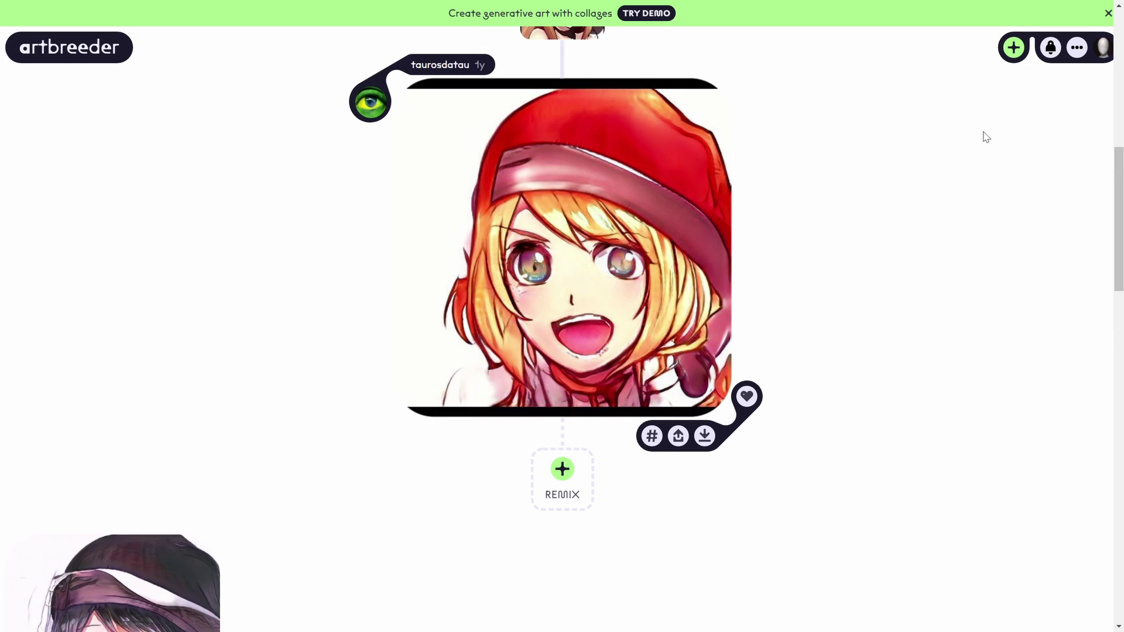
{"action": "scroll", "coordinate": [983, 135], "scroll_direction": "up", "scroll_amount": 8}
{"action": "scroll", "coordinate": [717, 206], "scroll_direction": "up", "scroll_amount": 1}
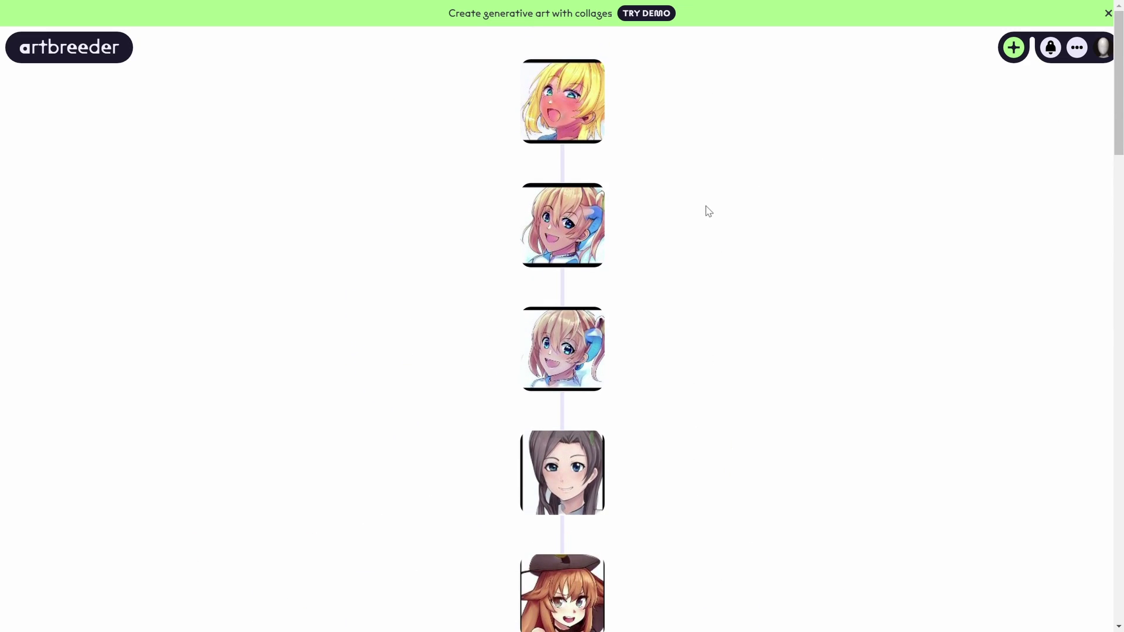
{"action": "scroll", "coordinate": [601, 184], "scroll_direction": "down", "scroll_amount": 2}
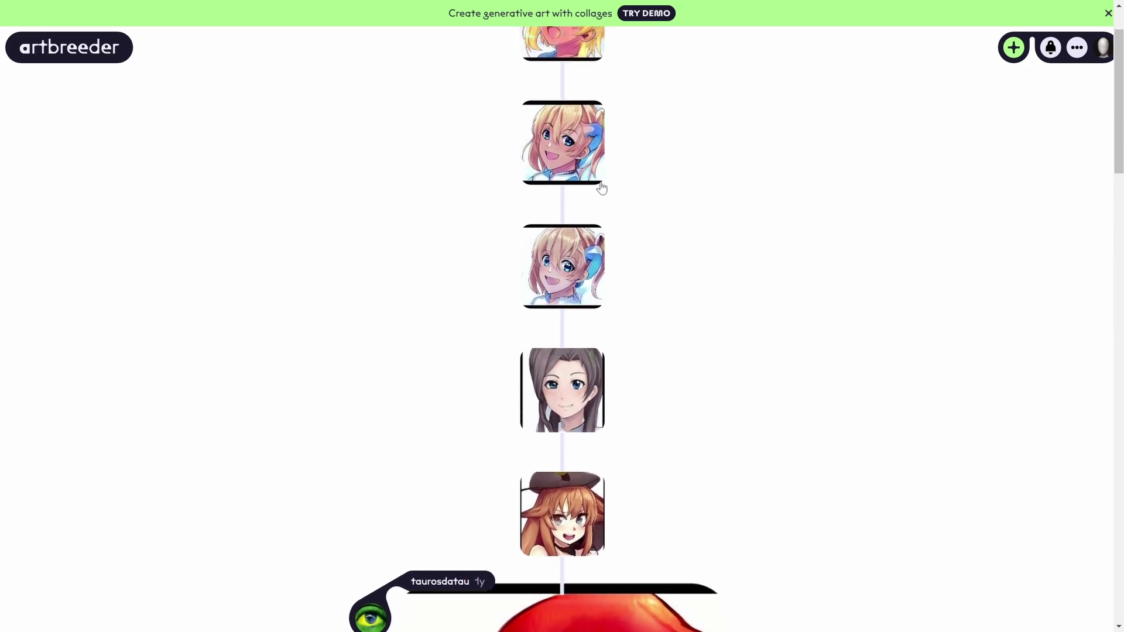
{"action": "scroll", "coordinate": [603, 187], "scroll_direction": "up", "scroll_amount": 2}
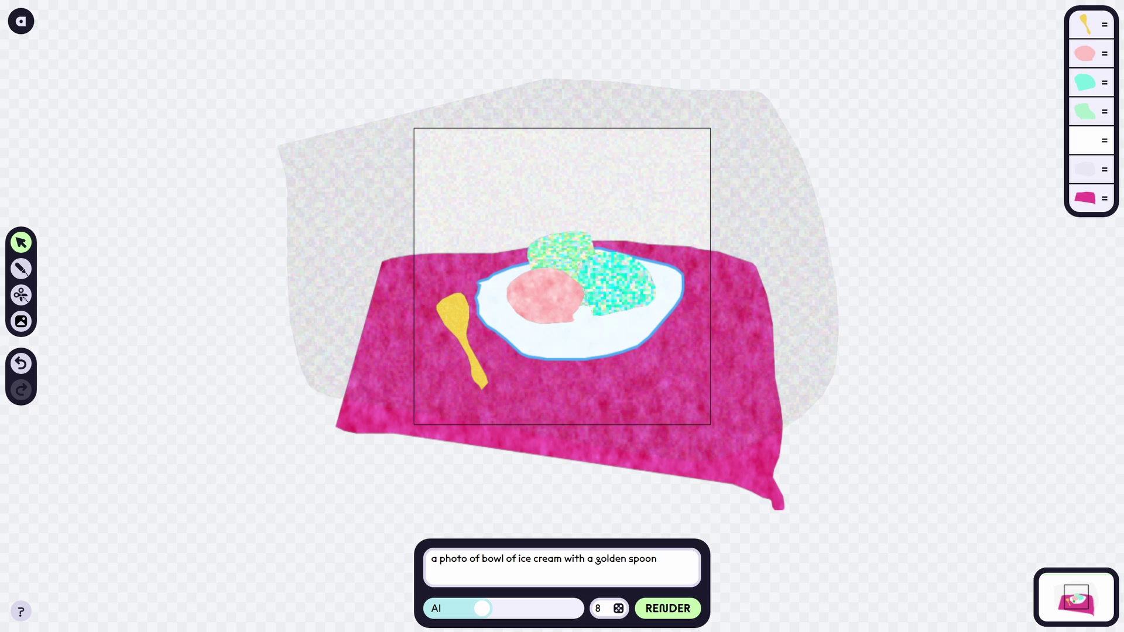
Render the ice-cream collage, then give the spoon a purple textured fill and render again
{"action": "left_click", "coordinate": [676, 607]}
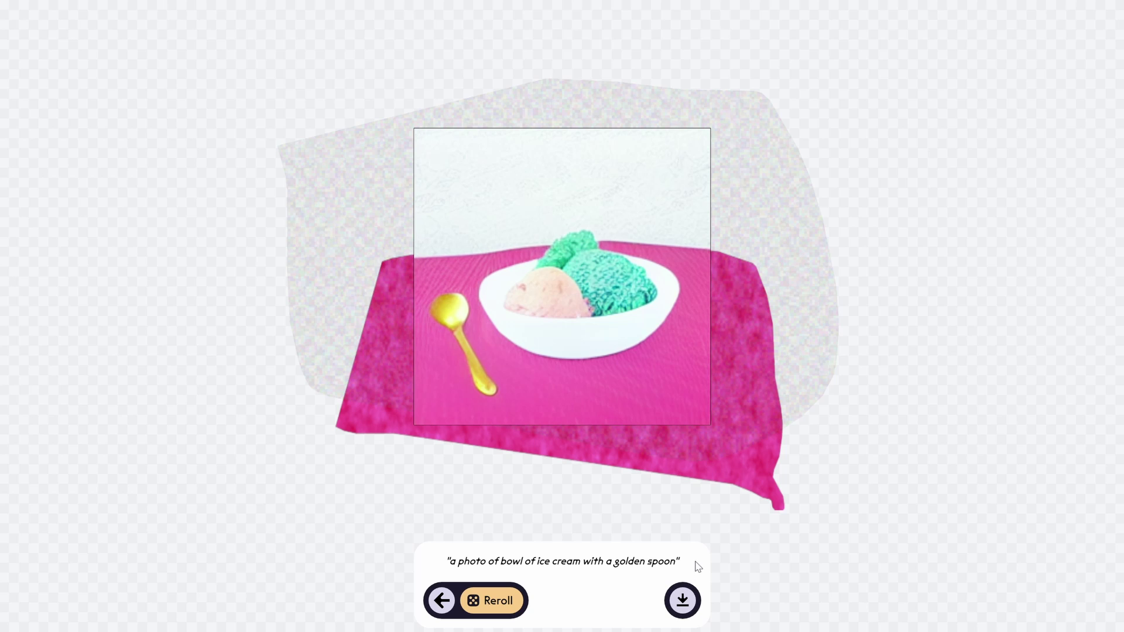
{"action": "left_click", "coordinate": [443, 600]}
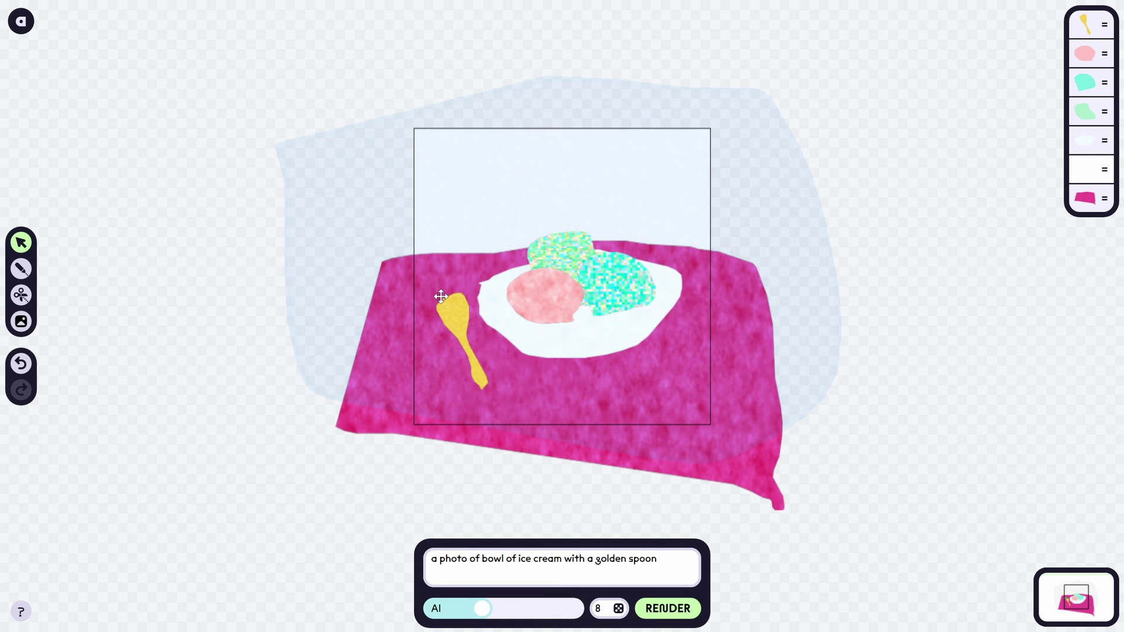
{"action": "left_click", "coordinate": [454, 328]}
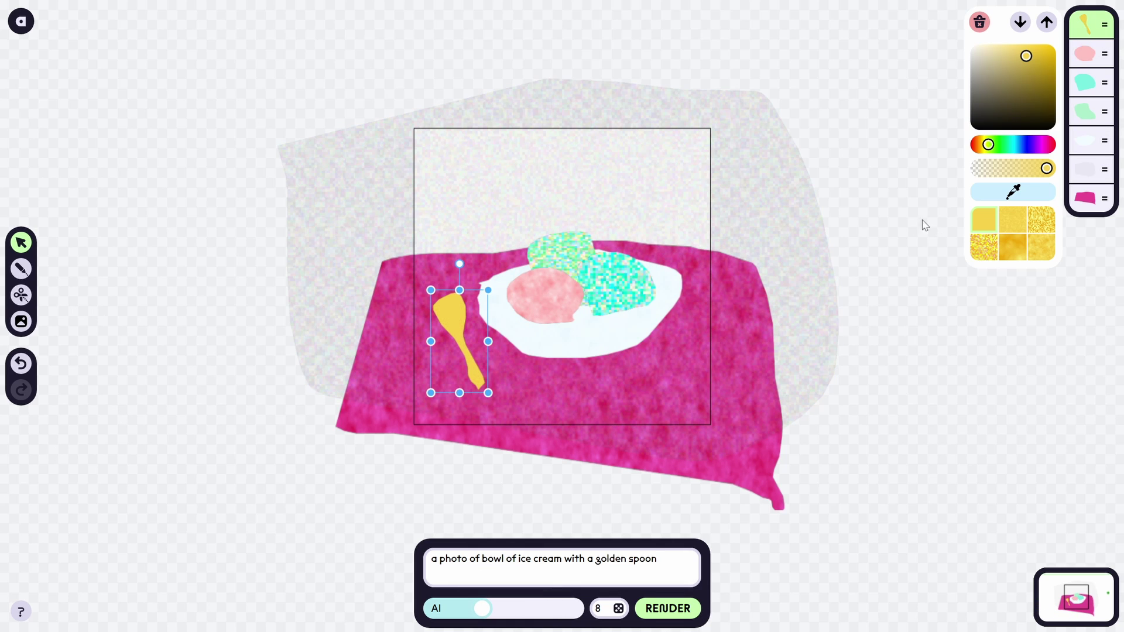
{"action": "left_click", "coordinate": [1036, 242]}
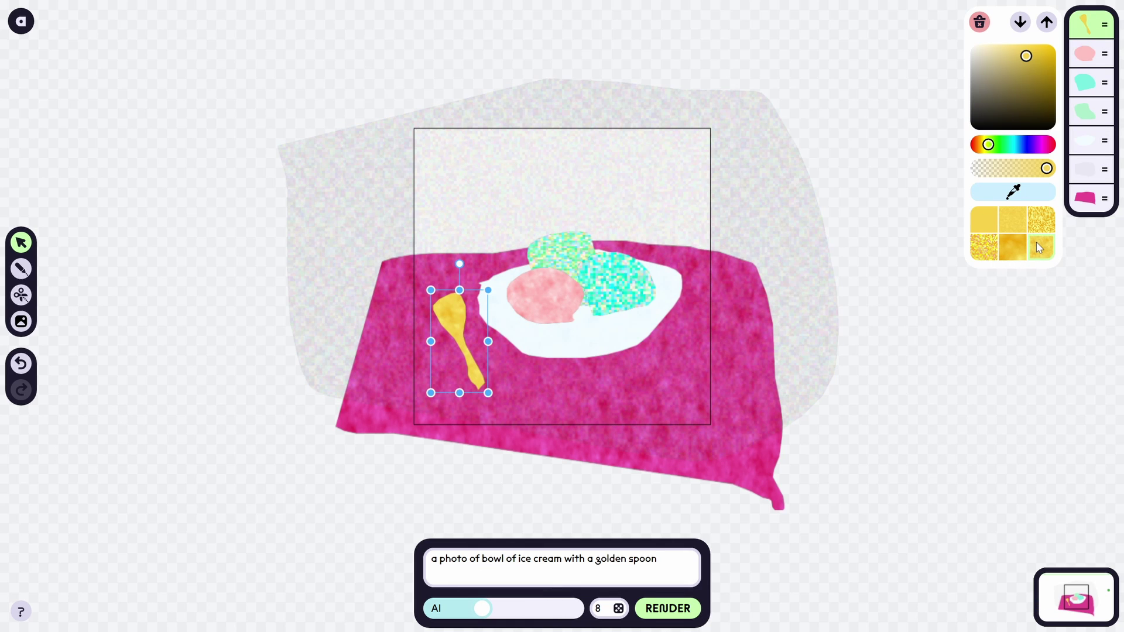
{"action": "left_click", "coordinate": [1028, 144]}
{"action": "left_click", "coordinate": [665, 607]}
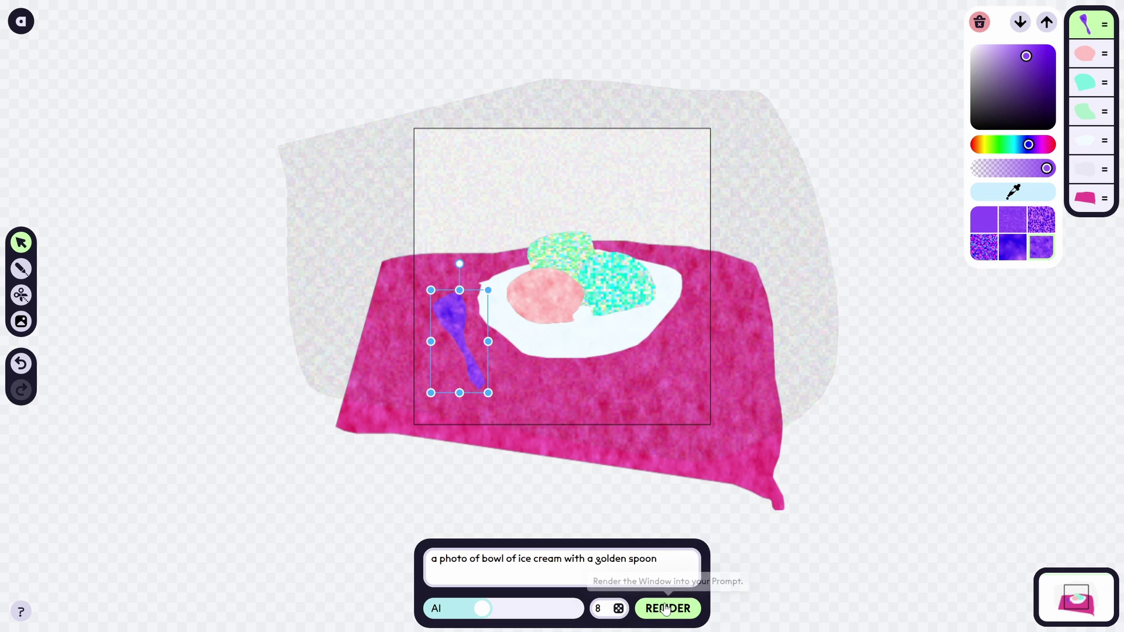
{"action": "left_click", "coordinate": [665, 606]}
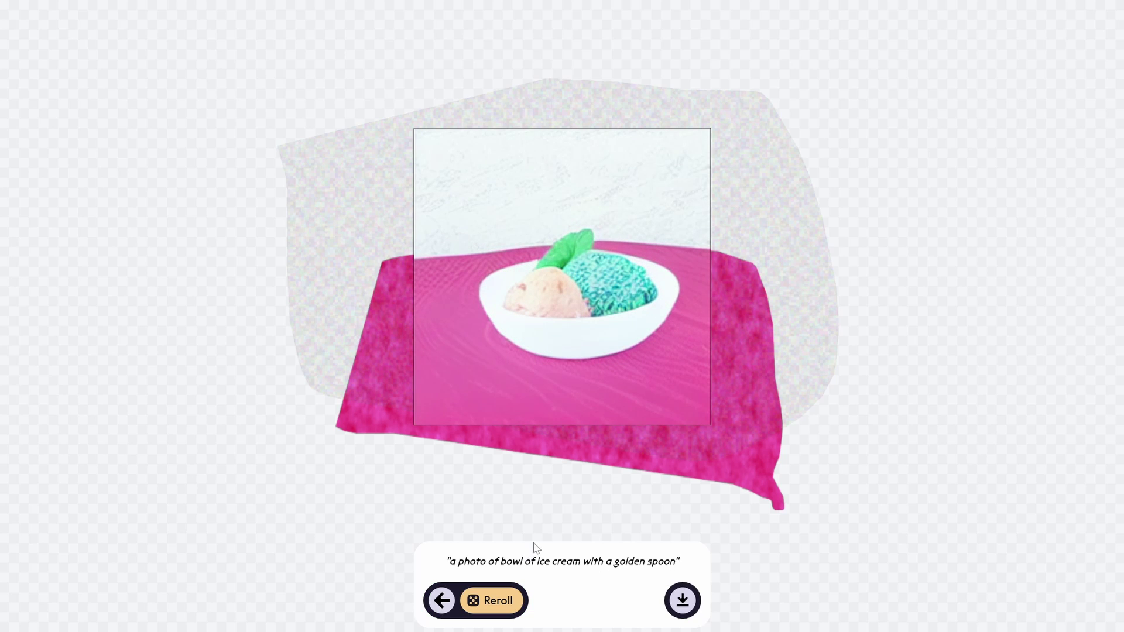
Back in the editor, recolour the purple spoon to yellow
{"action": "left_click", "coordinate": [442, 601]}
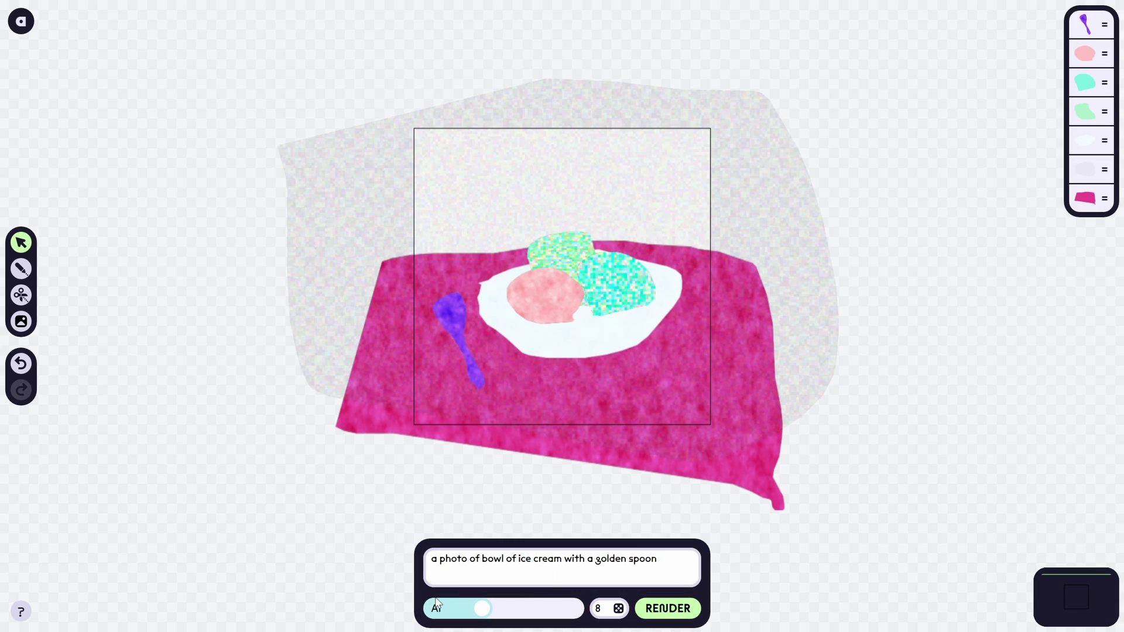
{"action": "left_click", "coordinate": [454, 315]}
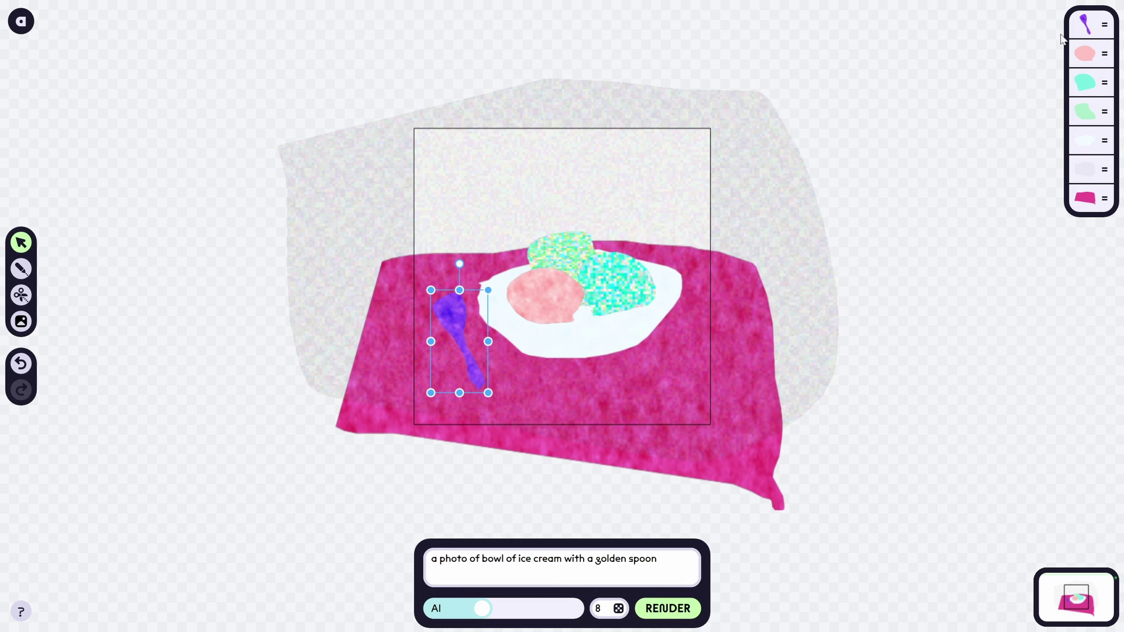
{"action": "left_click", "coordinate": [1085, 26]}
{"action": "left_click", "coordinate": [985, 144]}
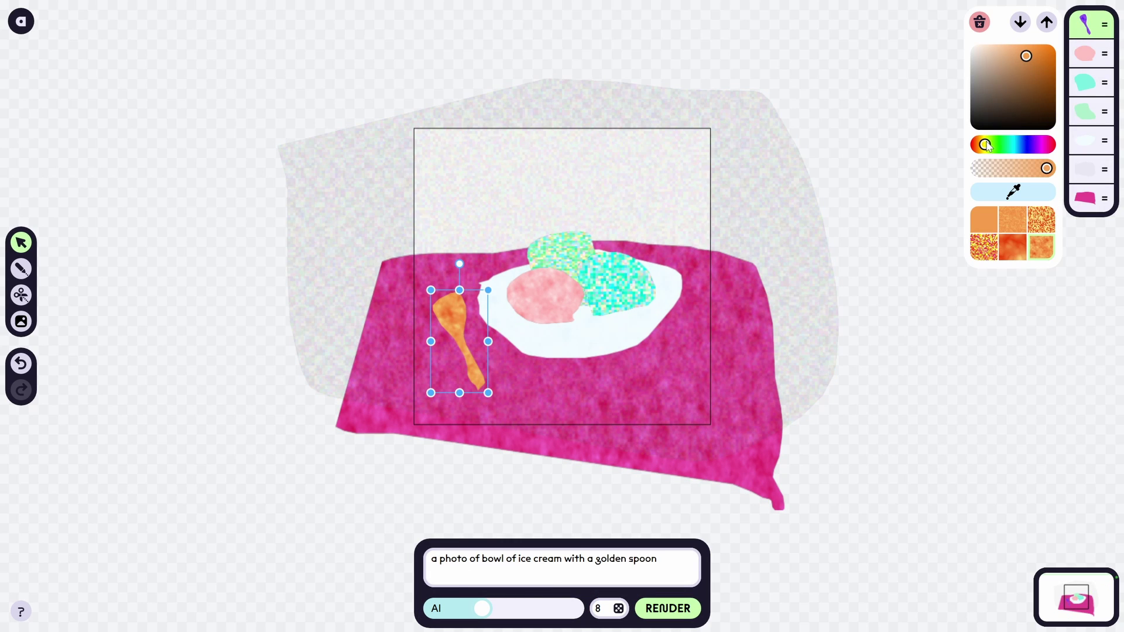
{"action": "left_click", "coordinate": [1008, 52]}
{"action": "mouse_move", "coordinate": [988, 146]}
{"action": "left_mouse_down"}
{"action": "mouse_move", "coordinate": [979, 150]}
{"action": "mouse_move", "coordinate": [990, 145]}
{"action": "left_mouse_up"}
{"action": "left_click", "coordinate": [991, 53]}
{"action": "left_click", "coordinate": [452, 313]}
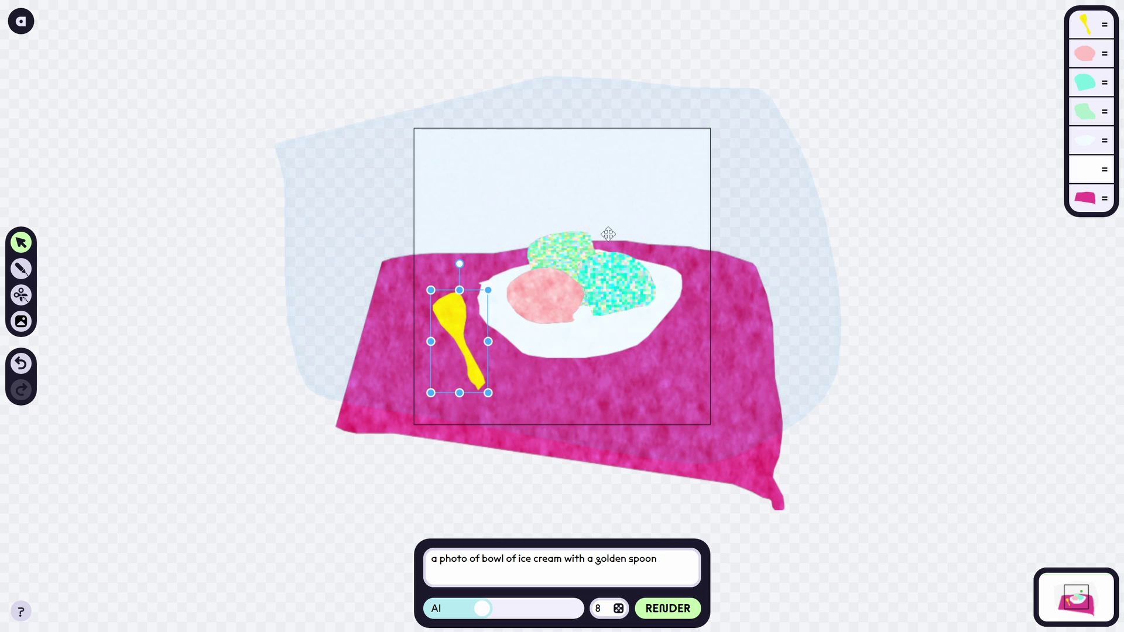
Delete the light-green blob above the plate and the teal blob on it
{"action": "left_click", "coordinate": [588, 240]}
{"action": "left_click", "coordinate": [979, 22]}
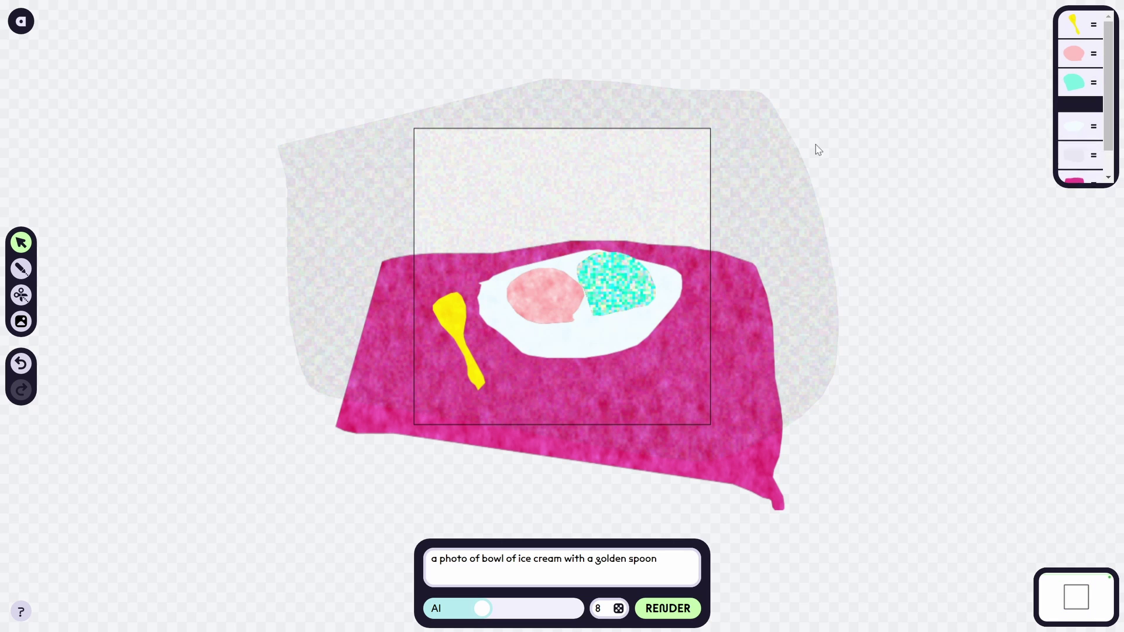
{"action": "left_click", "coordinate": [615, 280]}
{"action": "left_click", "coordinate": [979, 22]}
Move the pink blob to the plate centre, recolour it orange-yellow, and select 'bowl of ice cream' in the prompt
{"action": "left_click", "coordinate": [547, 292]}
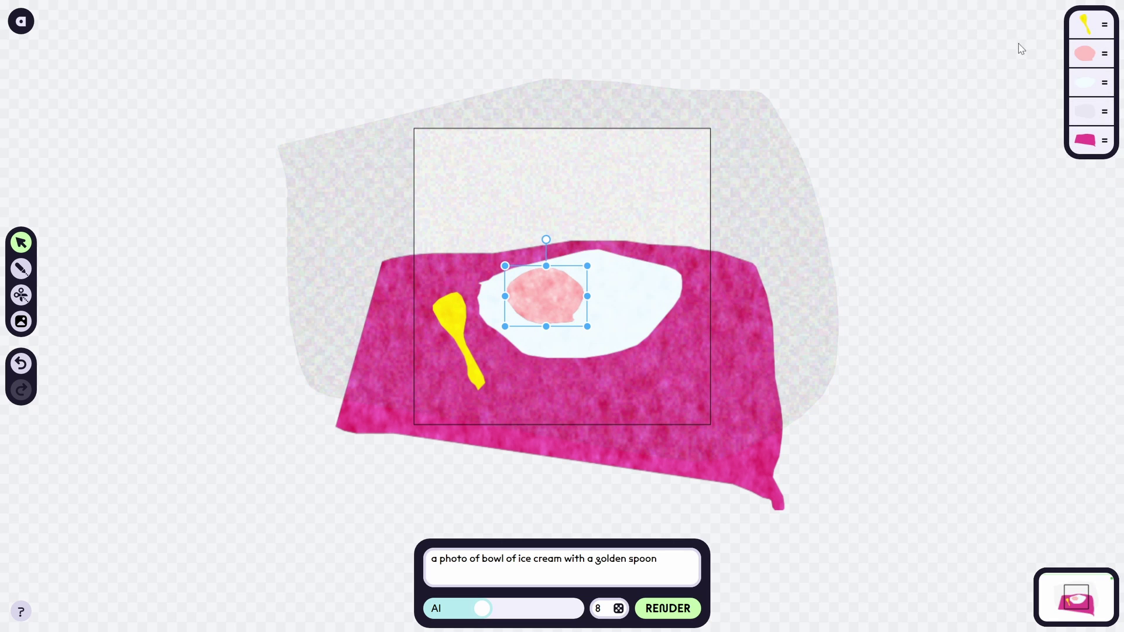
{"action": "left_click_drag", "start_coordinate": [550, 306], "coordinate": [587, 305]}
{"action": "left_click", "coordinate": [1086, 53]}
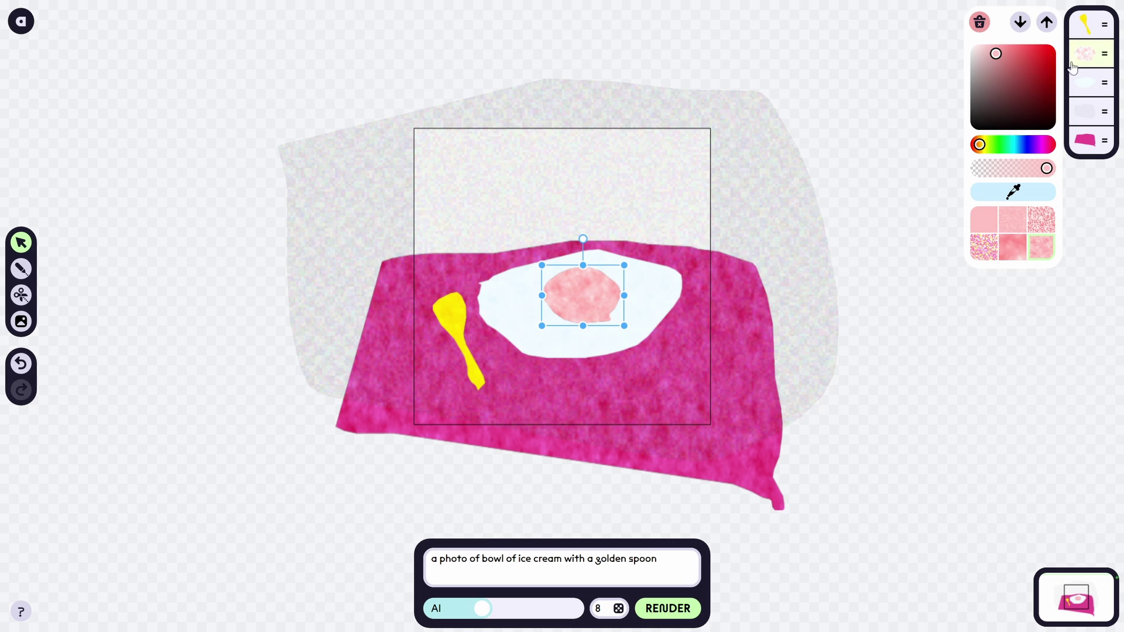
{"action": "left_click", "coordinate": [987, 142]}
{"action": "left_click", "coordinate": [988, 143]}
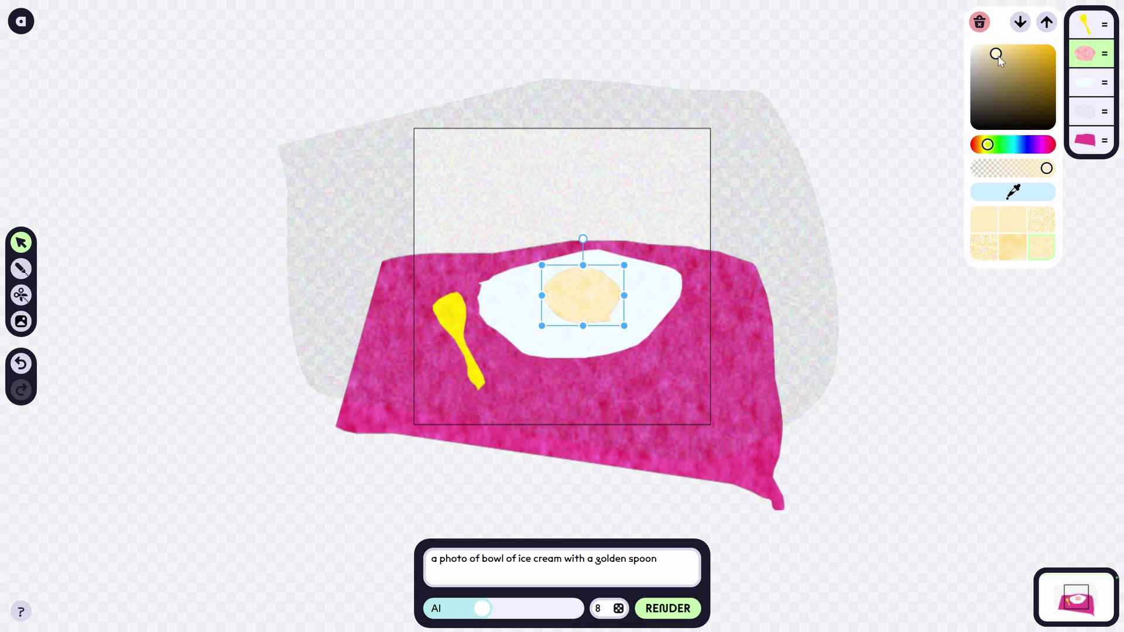
{"action": "left_click", "coordinate": [1047, 54]}
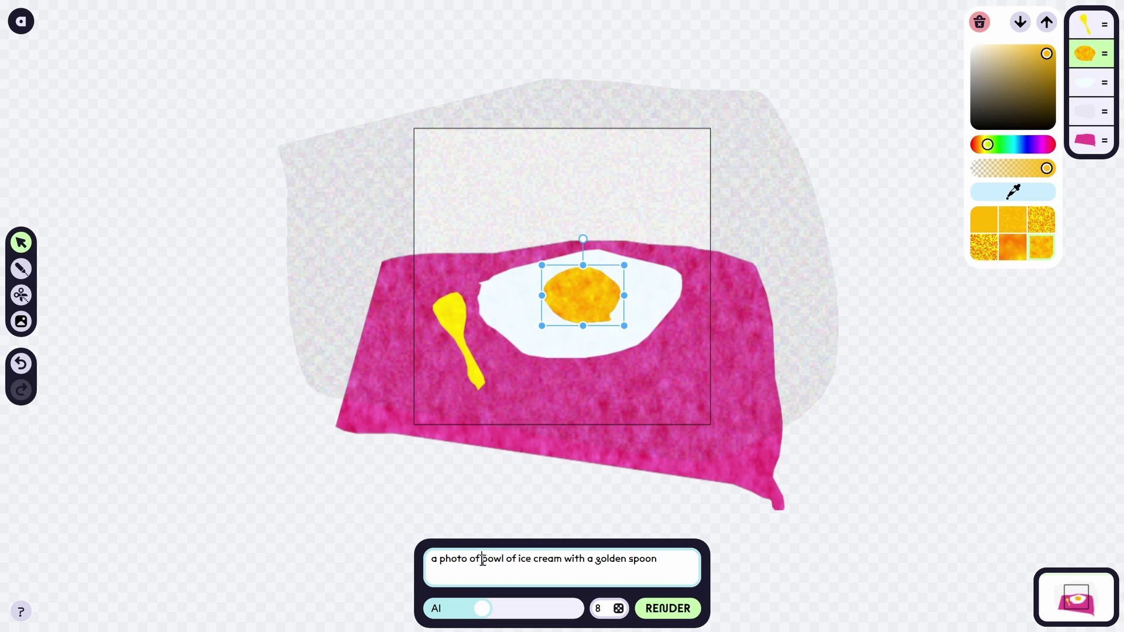
{"action": "left_click_drag", "start_coordinate": [482, 558], "coordinate": [560, 556]}
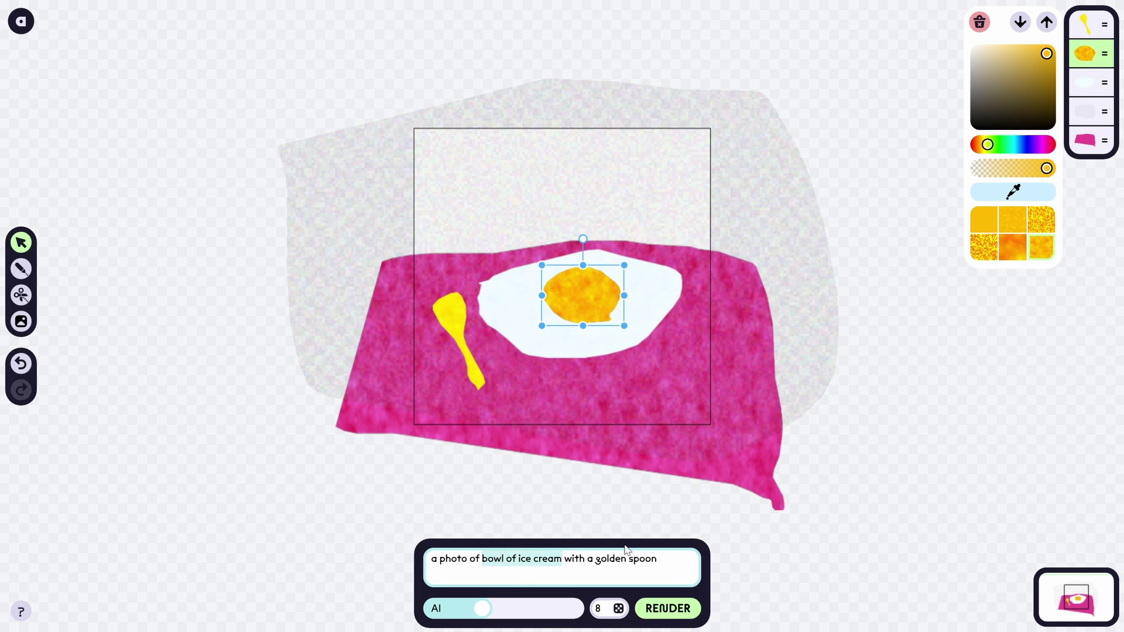
Replace 'bowl of ice cream' with 'coocked egg' in the prompt and render the image
{"action": "type", "text": "b"}
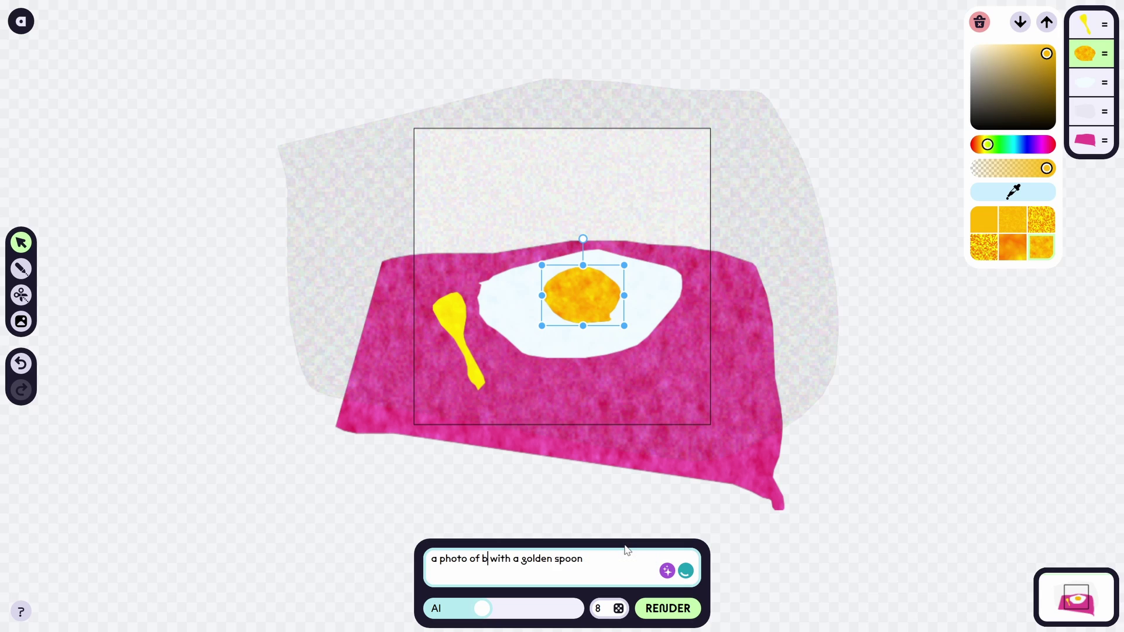
{"action": "key", "text": "BackSpace"}
{"action": "type", "text": "coock"}
{"action": "type", "text": "ed egg"}
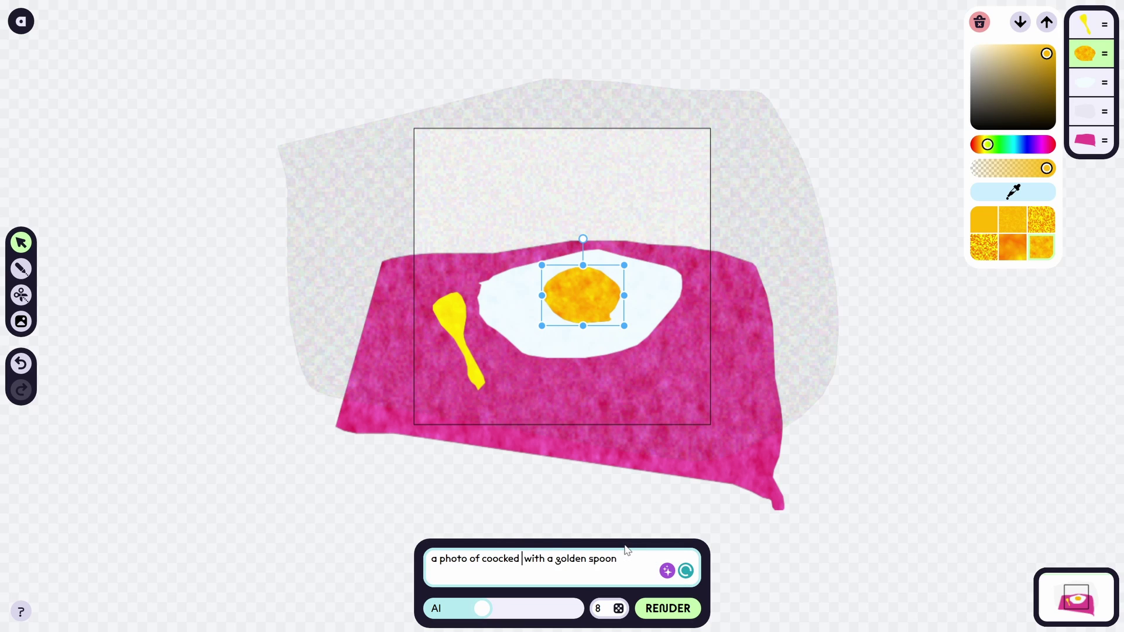
{"action": "left_click", "coordinate": [656, 608]}
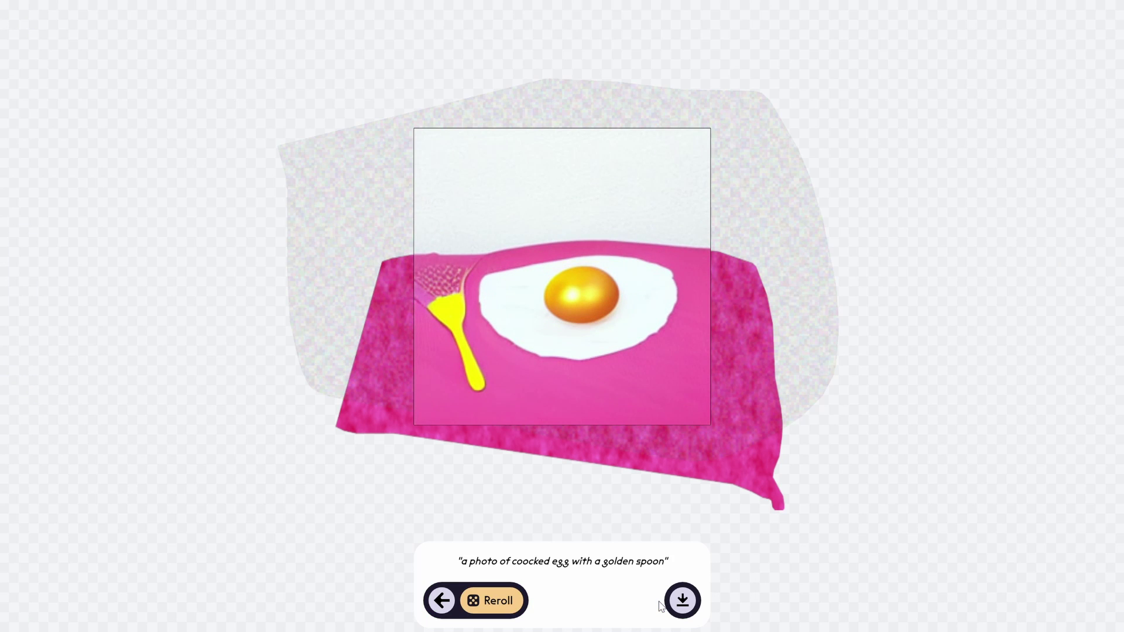
In the editor, type 'dinosaure' into the prompt, move the big T-rex right and down, and render
{"action": "left_click", "coordinate": [442, 601]}
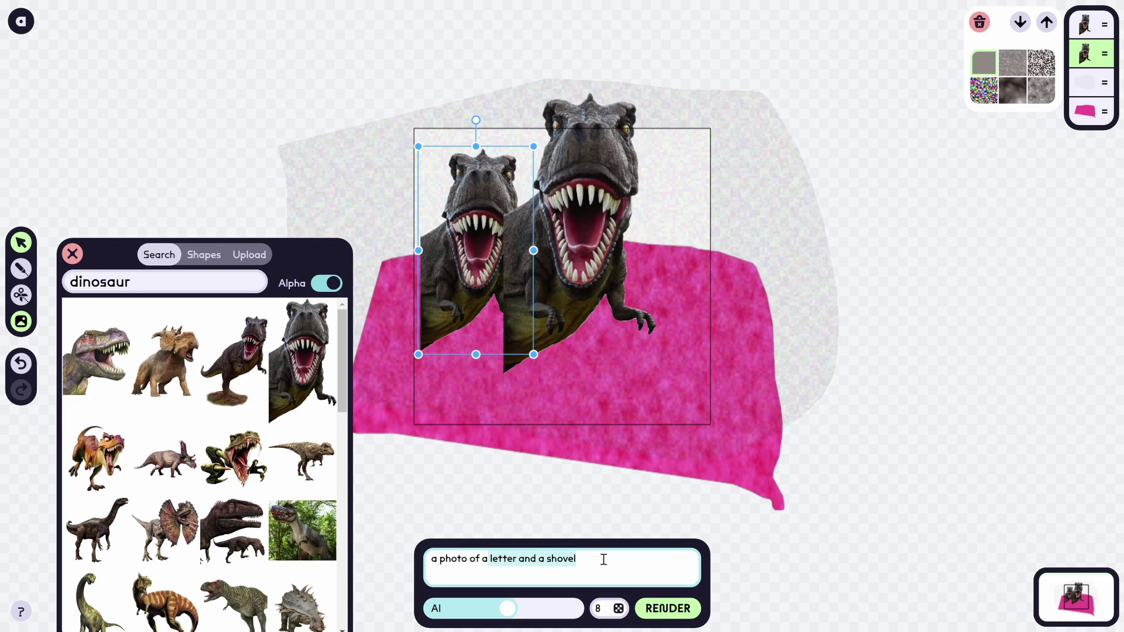
{"action": "type", "text": "d"}
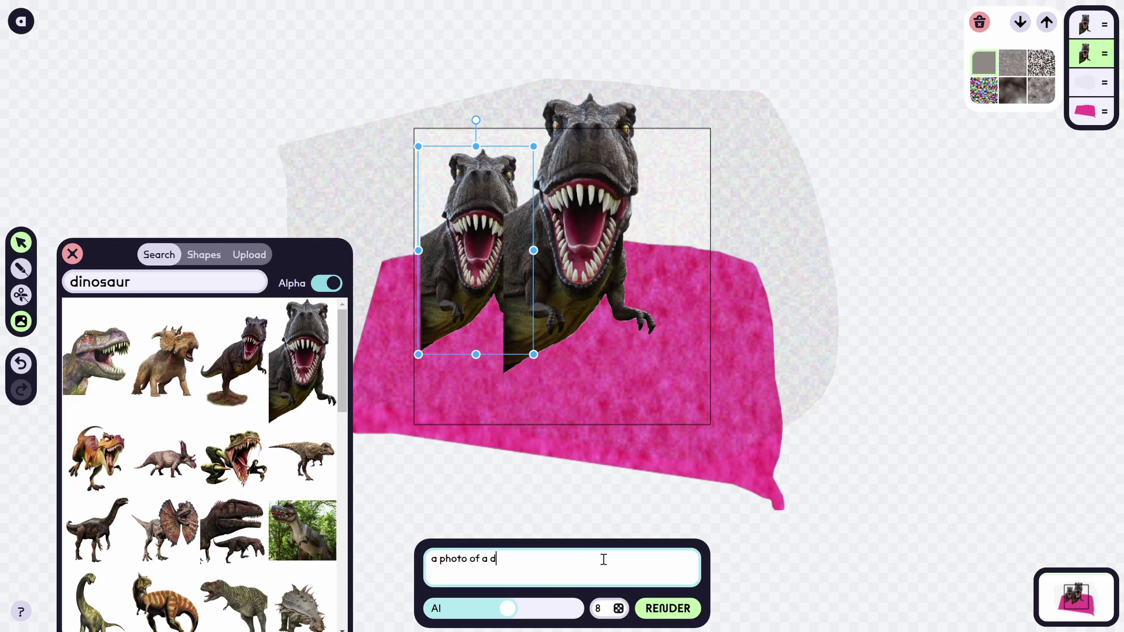
{"action": "type", "text": "inosaure"}
{"action": "left_click_drag", "start_coordinate": [574, 221], "coordinate": [605, 264]}
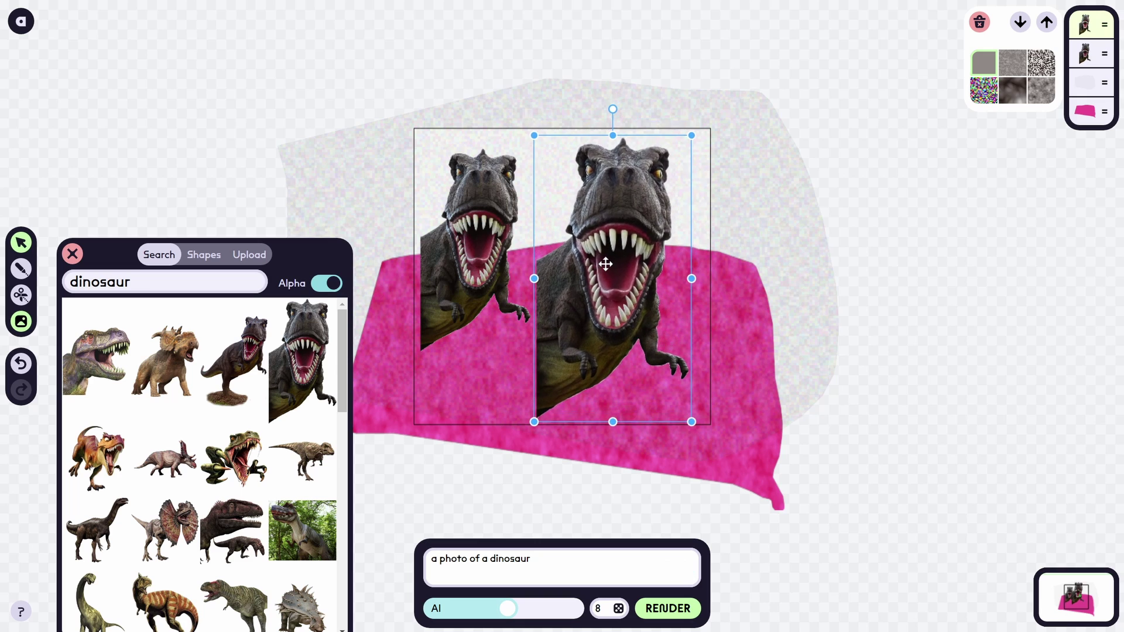
{"action": "left_click", "coordinate": [670, 611]}
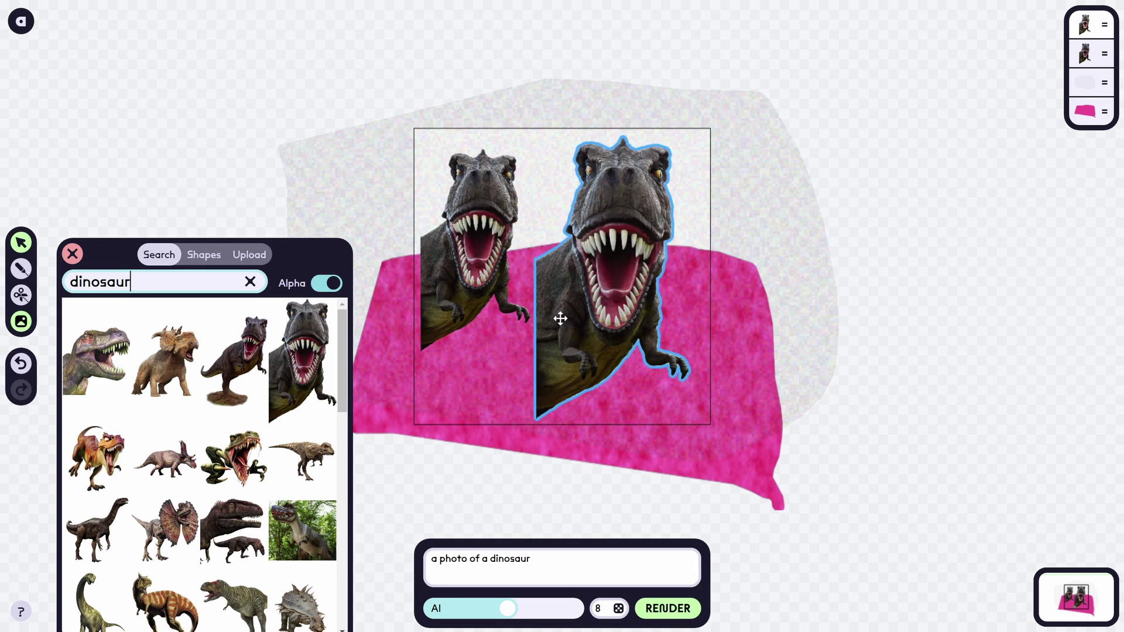
Return to the editor and draw a third pointed yellow shape right of the other two
{"action": "left_click", "coordinate": [572, 300]}
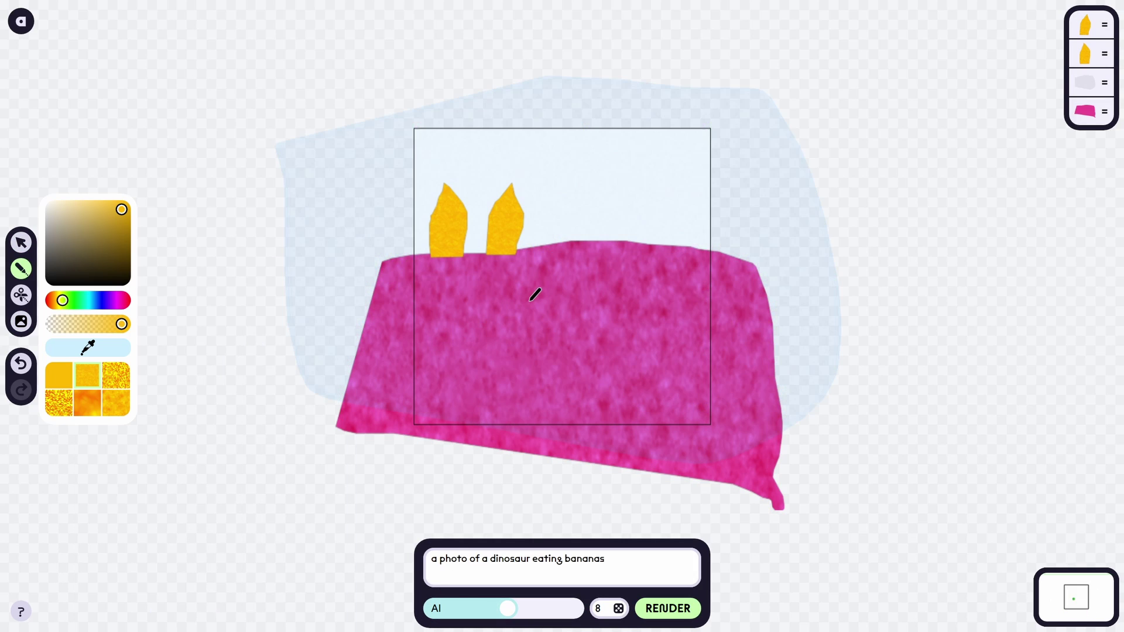
{"action": "mouse_move", "coordinate": [555, 249]}
{"action": "left_mouse_down"}
{"action": "mouse_move", "coordinate": [557, 186]}
{"action": "mouse_move", "coordinate": [555, 249]}
{"action": "left_mouse_up"}
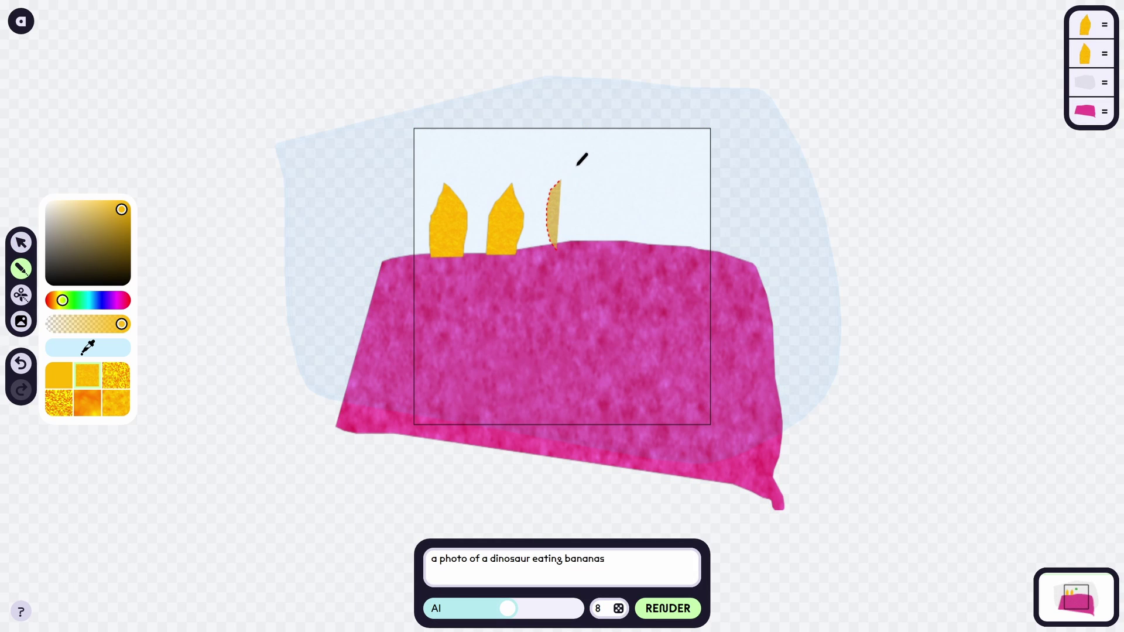
{"action": "mouse_move", "coordinate": [581, 159]}
{"action": "left_mouse_down"}
{"action": "mouse_move", "coordinate": [599, 199]}
{"action": "mouse_move", "coordinate": [562, 246]}
{"action": "left_mouse_up"}
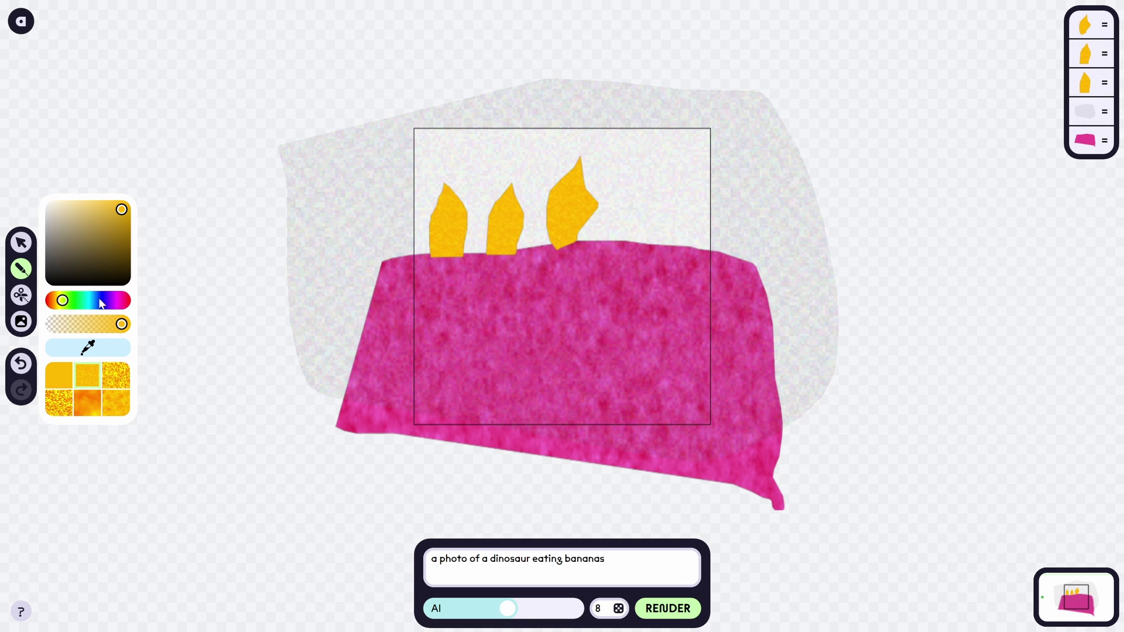
Switch the drawing colour to green and draw six leaf strokes across the pink cloth
{"action": "left_click", "coordinate": [78, 300]}
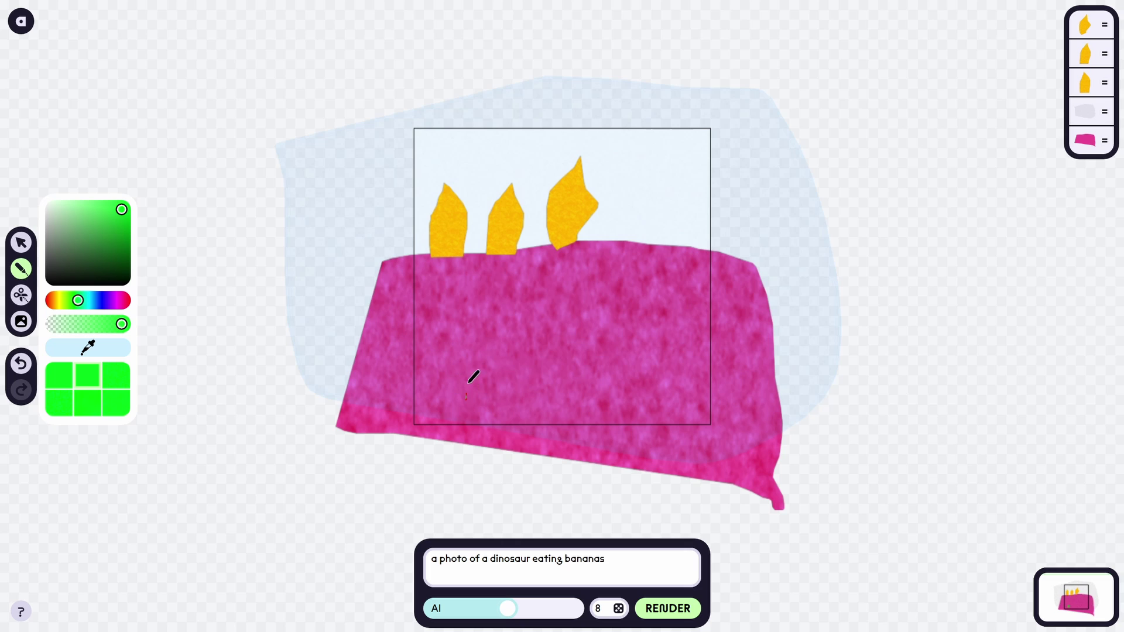
{"action": "left_click_drag", "start_coordinate": [469, 385], "coordinate": [449, 294]}
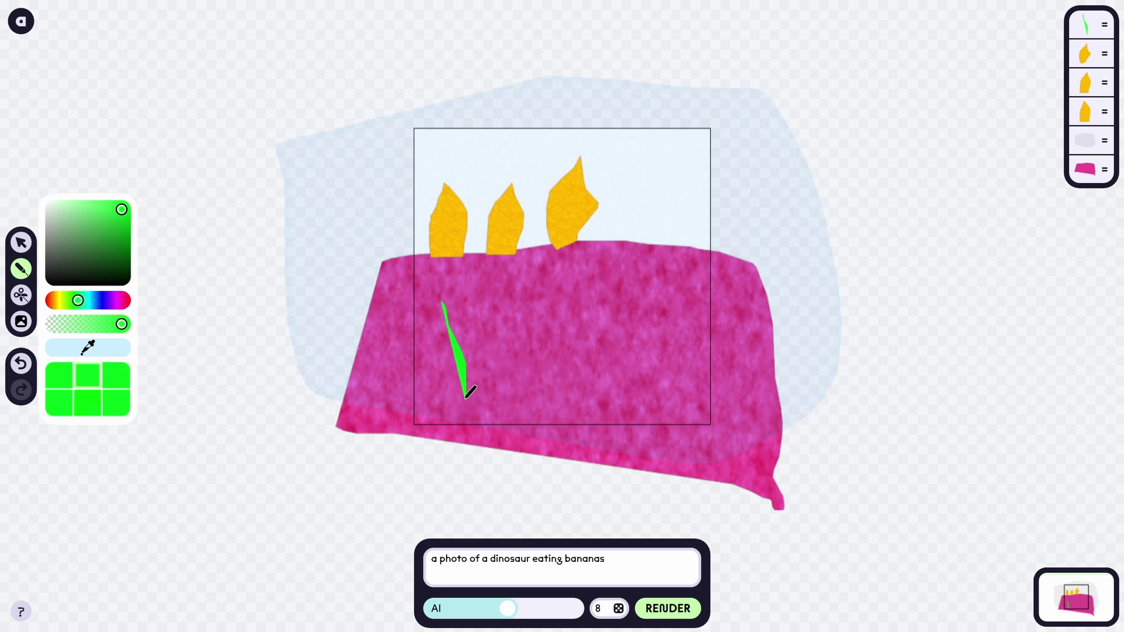
{"action": "left_click_drag", "start_coordinate": [466, 397], "coordinate": [491, 300]}
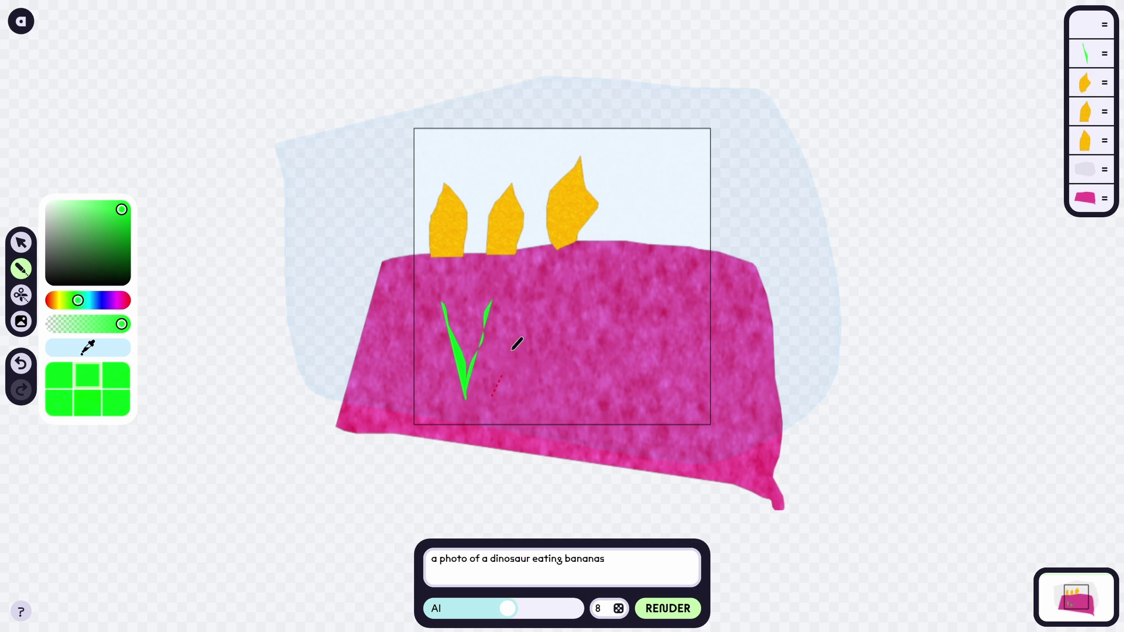
{"action": "left_click_drag", "start_coordinate": [516, 345], "coordinate": [532, 290]}
{"action": "mouse_move", "coordinate": [495, 388]}
{"action": "left_mouse_down"}
{"action": "mouse_move", "coordinate": [545, 345]}
{"action": "mouse_move", "coordinate": [564, 298]}
{"action": "left_mouse_up"}
{"action": "left_click_drag", "start_coordinate": [592, 385], "coordinate": [571, 310]}
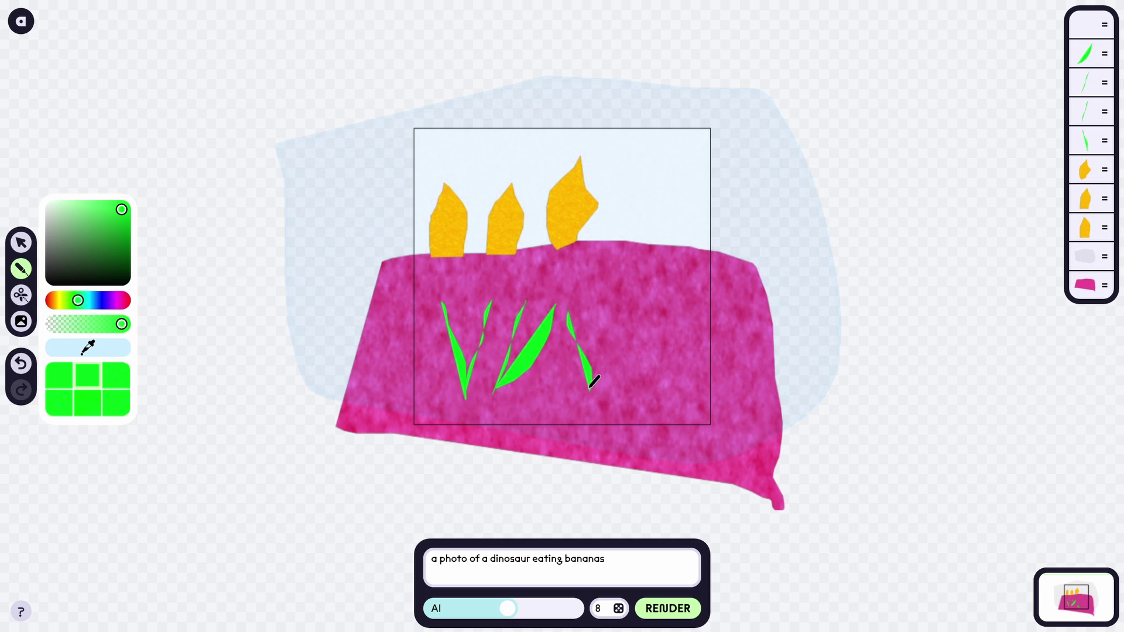
{"action": "left_click_drag", "start_coordinate": [594, 381], "coordinate": [613, 301]}
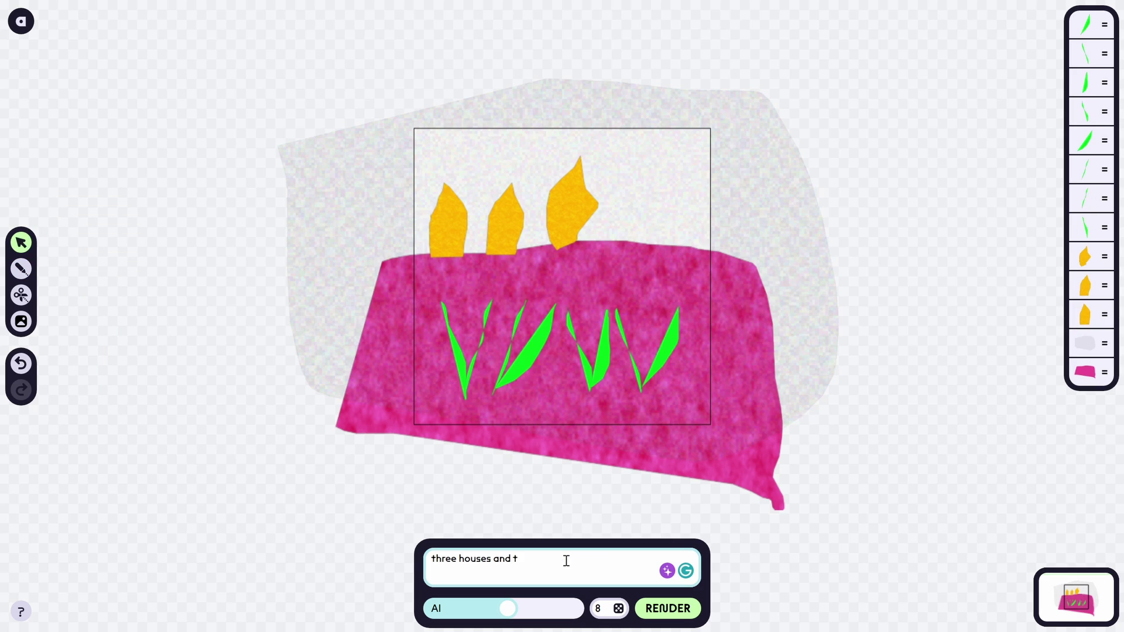
Complete the prompt 'three houses and green bushes', render it, and return to the editor
{"action": "type", "text": "n bushes"}
{"action": "left_click", "coordinate": [661, 608]}
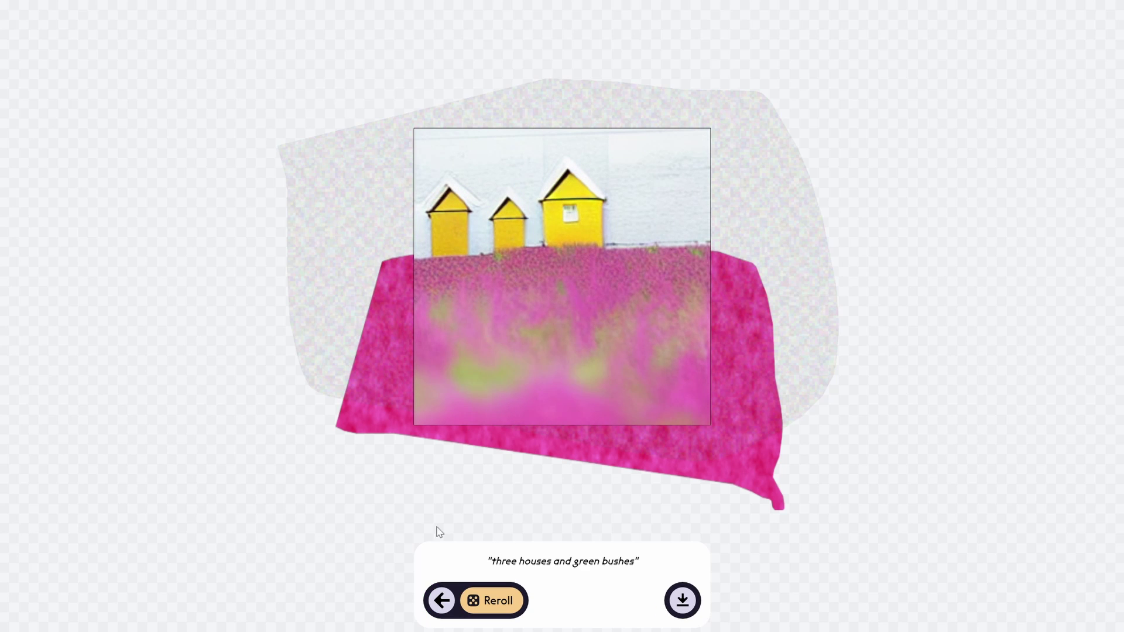
{"action": "left_click", "coordinate": [441, 600]}
{"action": "left_click", "coordinate": [398, 206]}
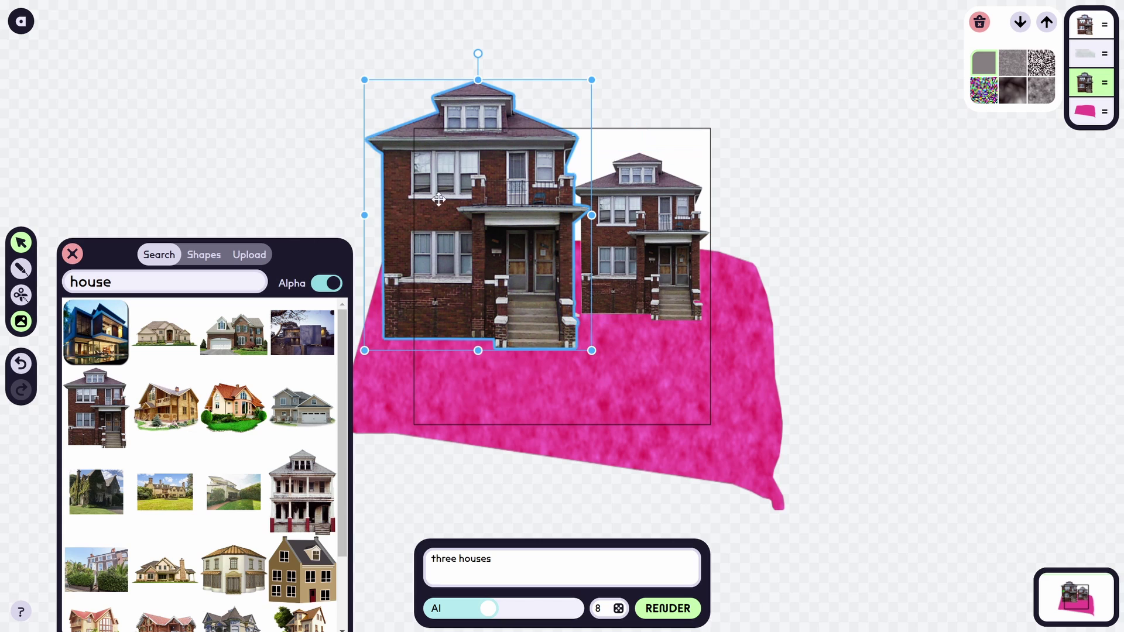
{"action": "left_click_drag", "start_coordinate": [588, 87], "coordinate": [576, 220]}
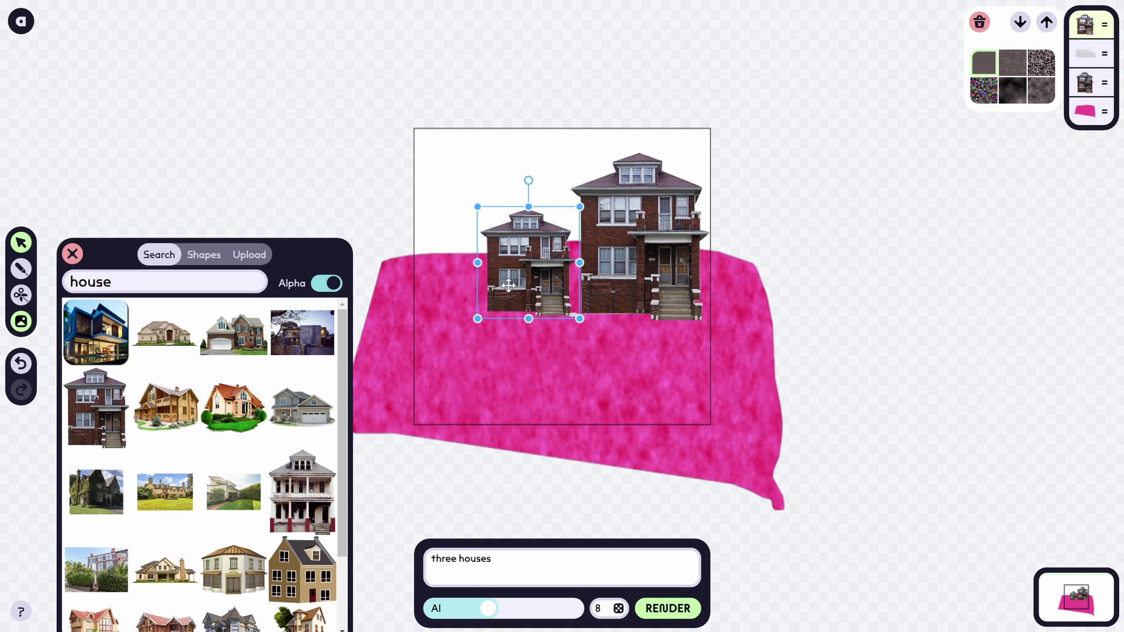
{"action": "left_click", "coordinate": [152, 286]}
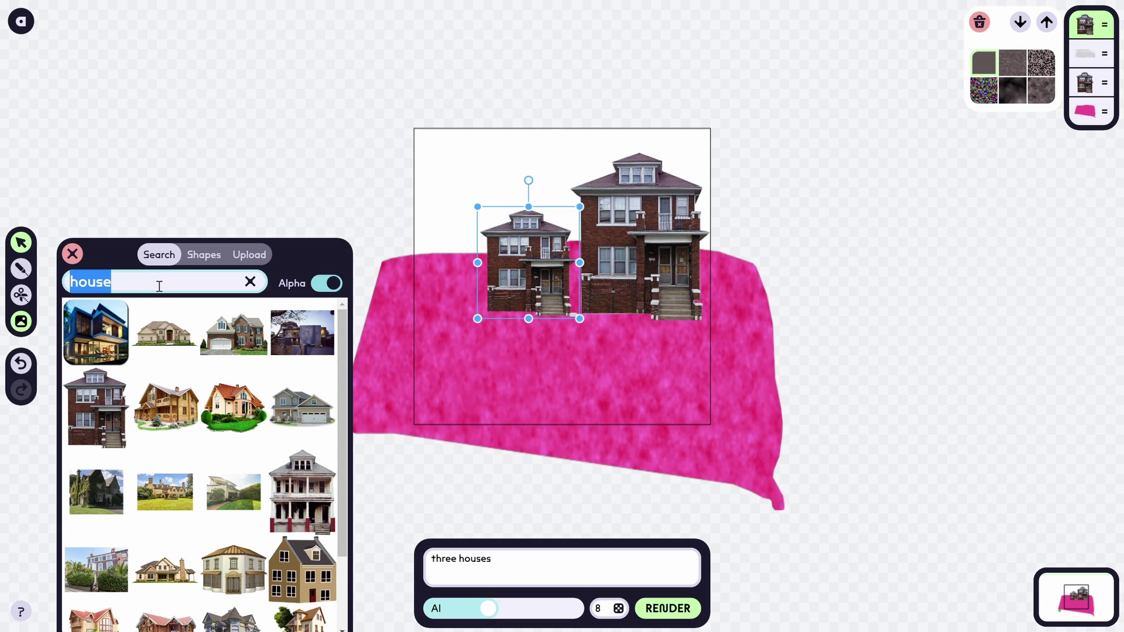
Search images for 'object' and place the Earth character into the scene
{"action": "type", "text": "objec"}
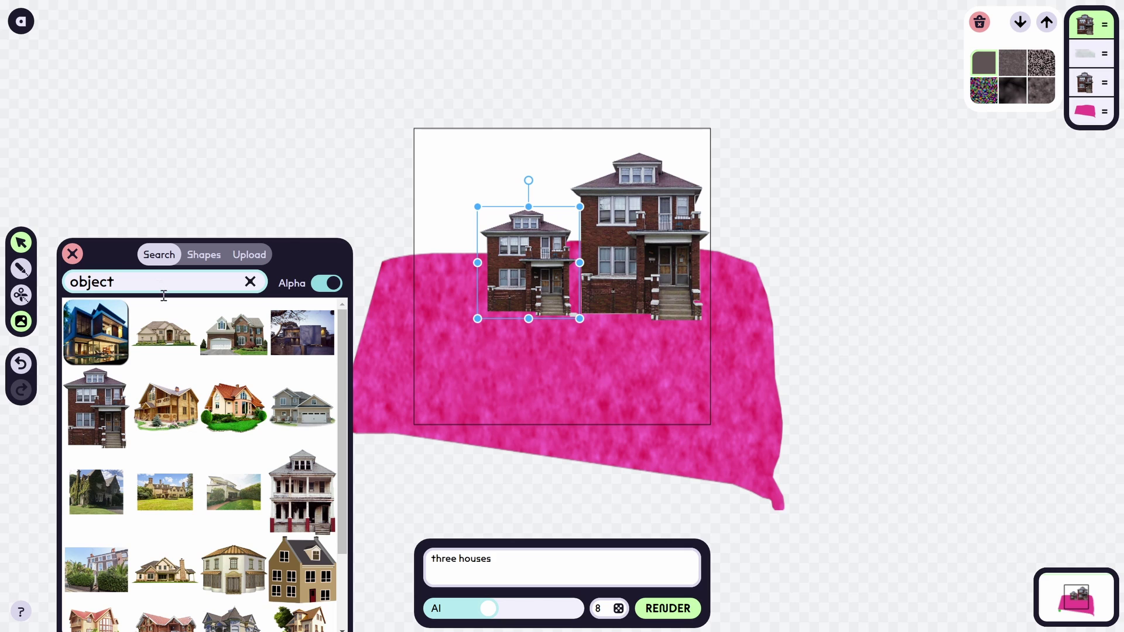
{"action": "type", "text": "t"}
{"action": "key", "text": "Return"}
{"action": "scroll", "coordinate": [174, 382], "scroll_direction": "down", "scroll_amount": 3}
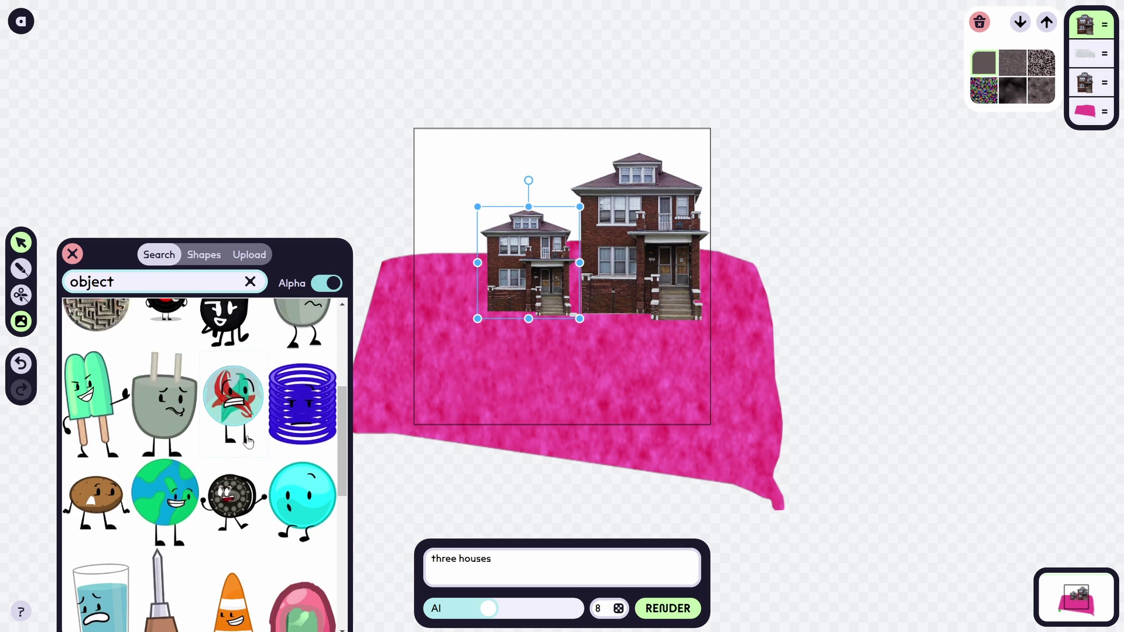
{"action": "scroll", "coordinate": [195, 423], "scroll_direction": "down", "scroll_amount": 3}
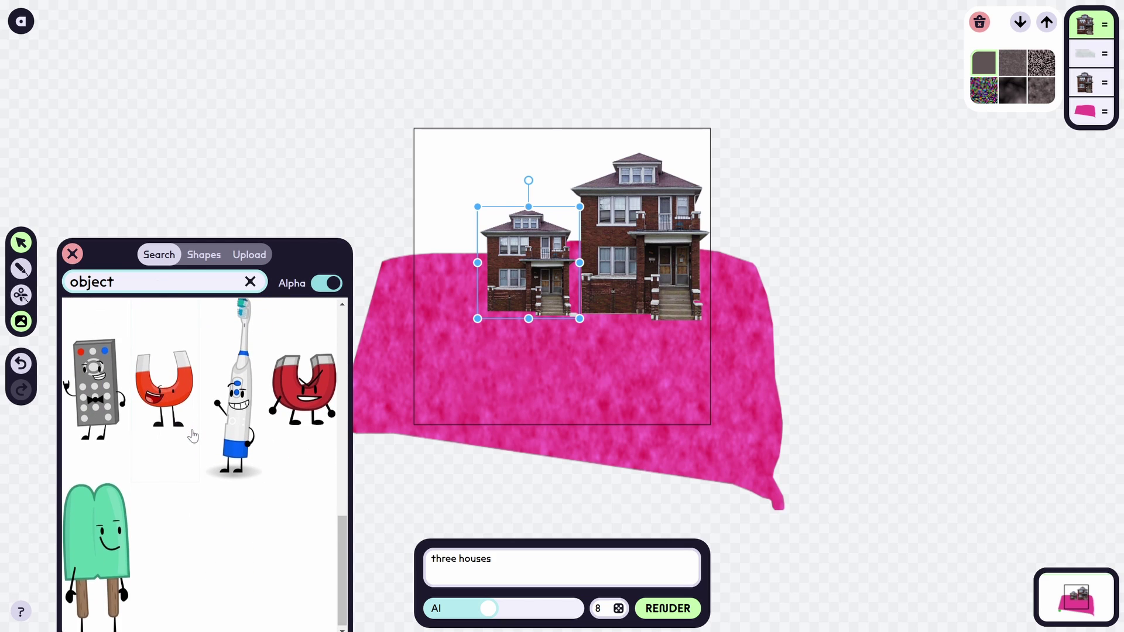
{"action": "scroll", "coordinate": [194, 436], "scroll_direction": "up", "scroll_amount": 1}
{"action": "scroll", "coordinate": [193, 436], "scroll_direction": "up", "scroll_amount": 3}
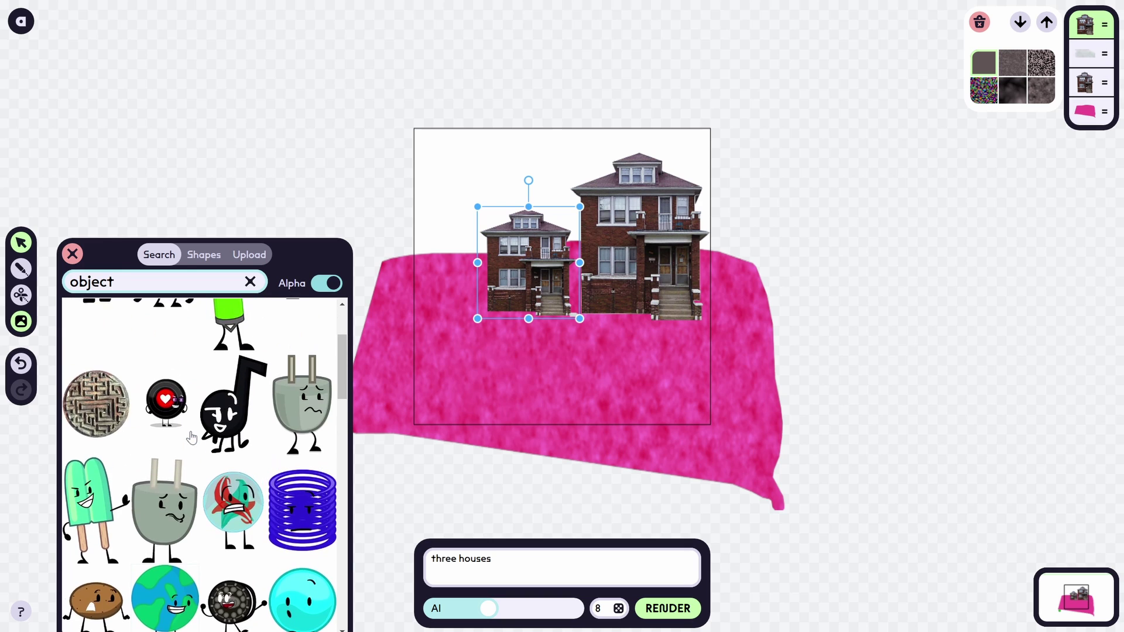
{"action": "scroll", "coordinate": [182, 447], "scroll_direction": "up", "scroll_amount": 3}
{"action": "scroll", "coordinate": [181, 448], "scroll_direction": "down", "scroll_amount": 2}
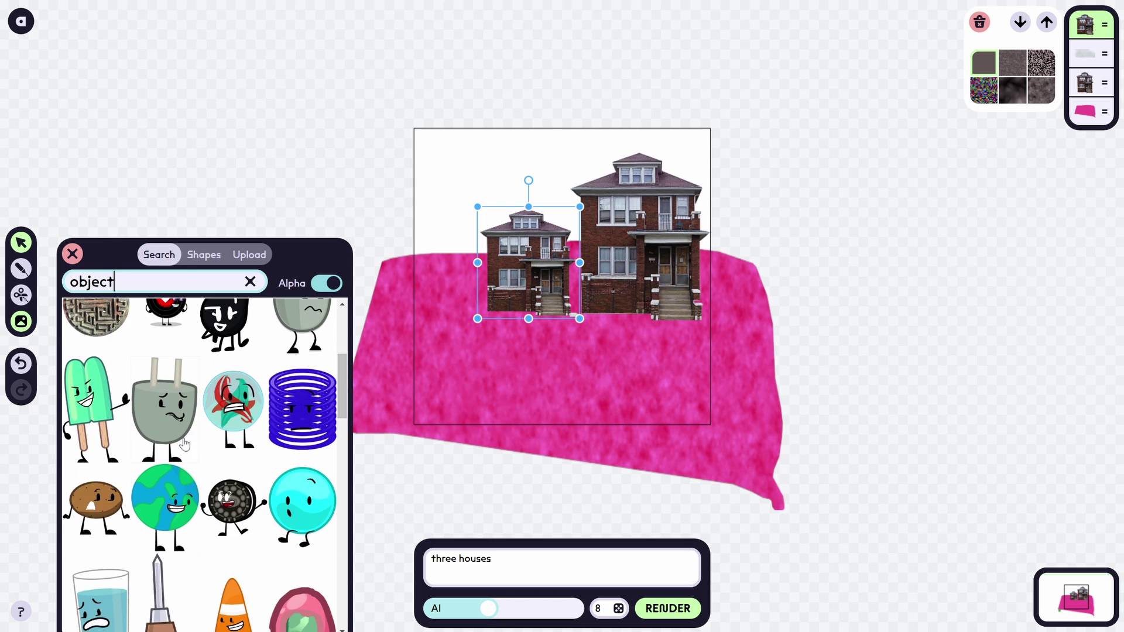
{"action": "left_click_drag", "start_coordinate": [436, 199], "coordinate": [436, 178]}
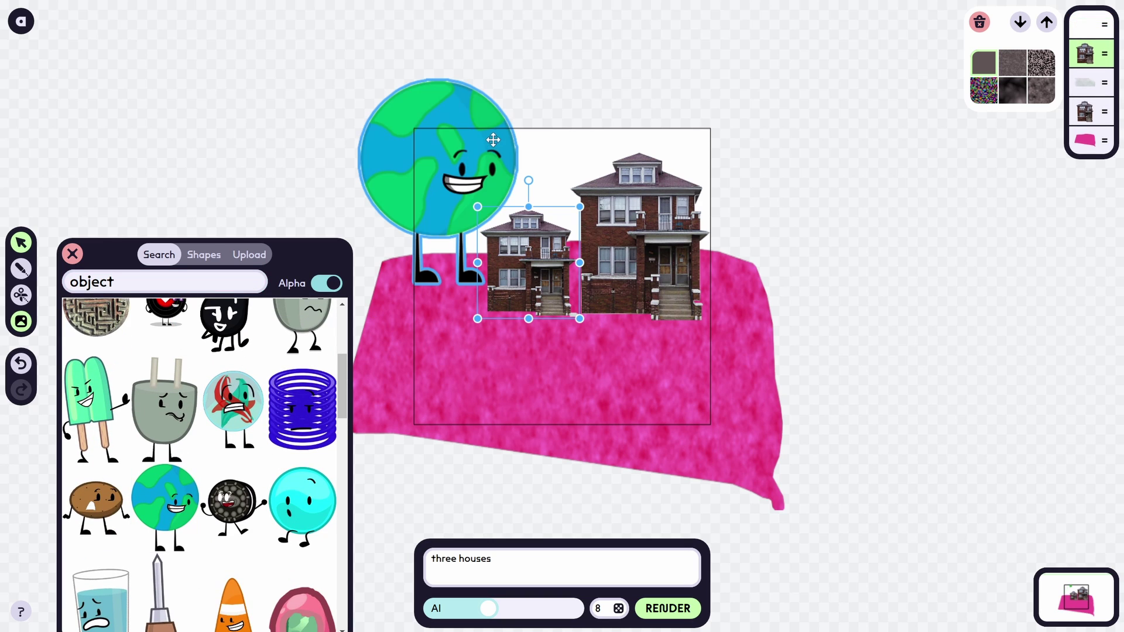
Delete the Earth character layers and select the old search term 'object'
{"action": "key", "text": "Delete"}
{"action": "left_click", "coordinate": [451, 100]}
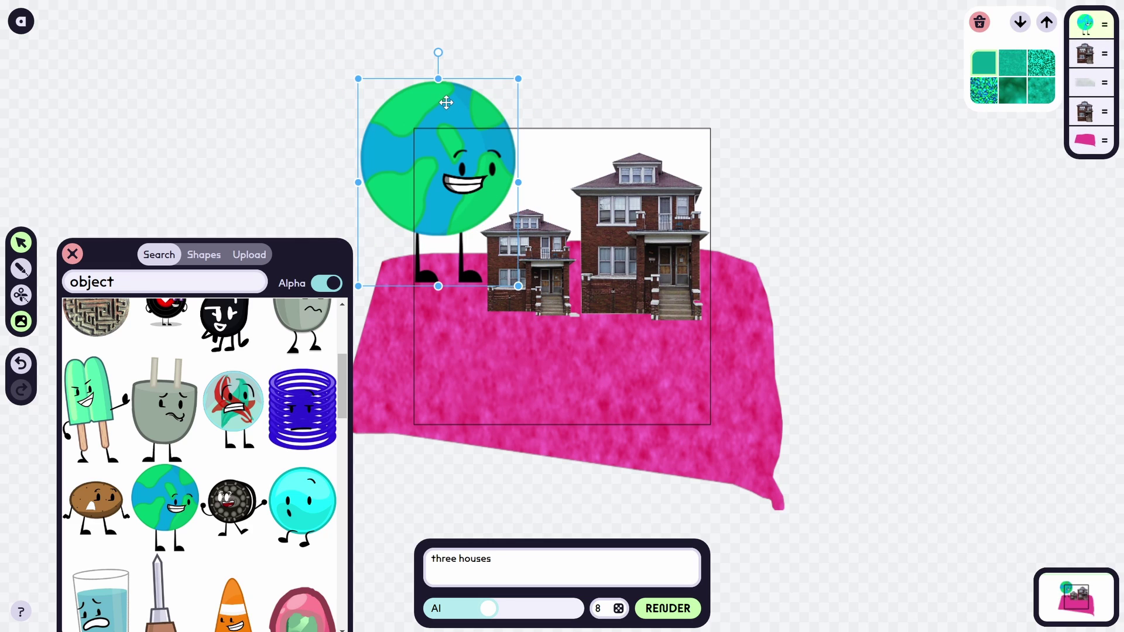
{"action": "key", "text": "Delete"}
{"action": "left_click", "coordinate": [155, 277]}
{"action": "key", "text": "ctrl+a"}
Add the first 'mo' moon result, render with 'old houses at night with moon in the background'
{"action": "type", "text": "mo"}
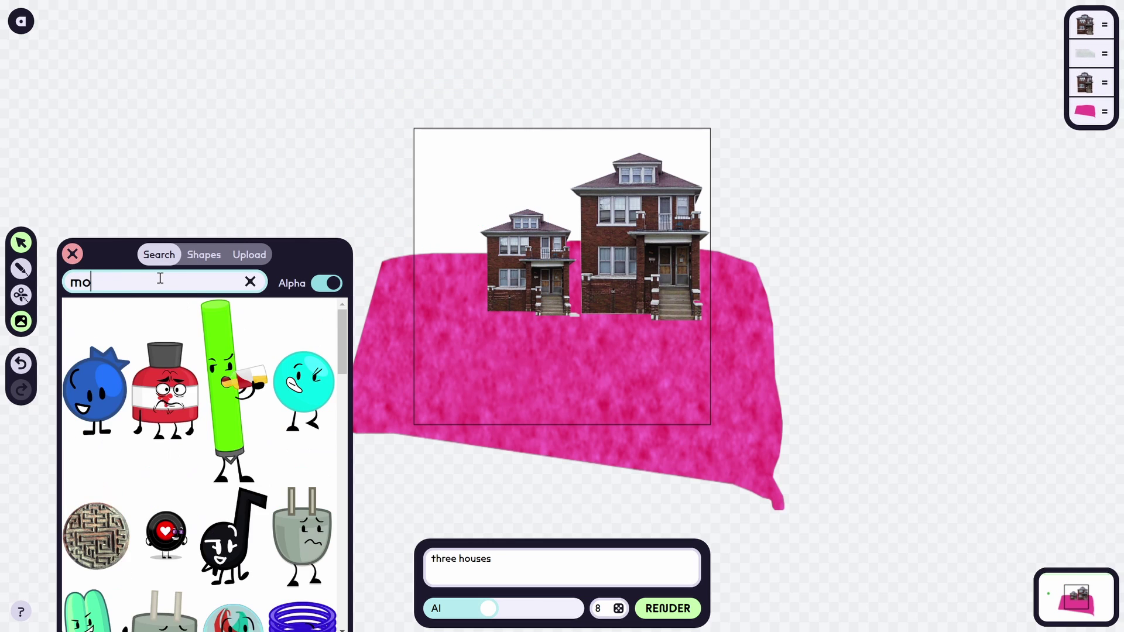
{"action": "left_click", "coordinate": [96, 368]}
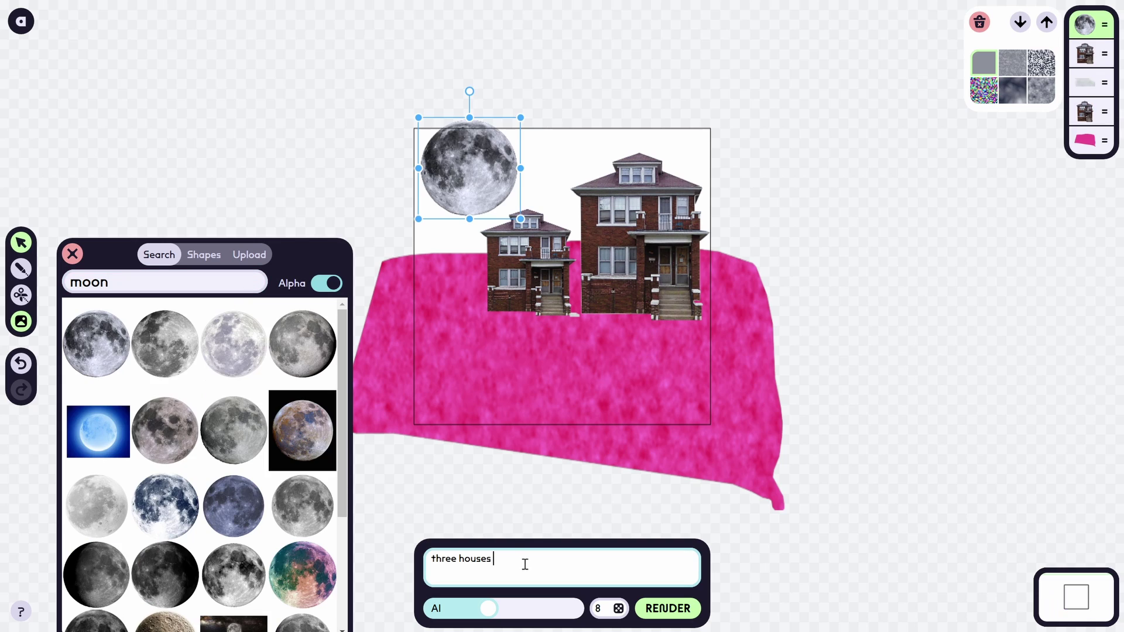
{"action": "triple_click", "coordinate": [546, 553]}
{"action": "type", "text": "old"}
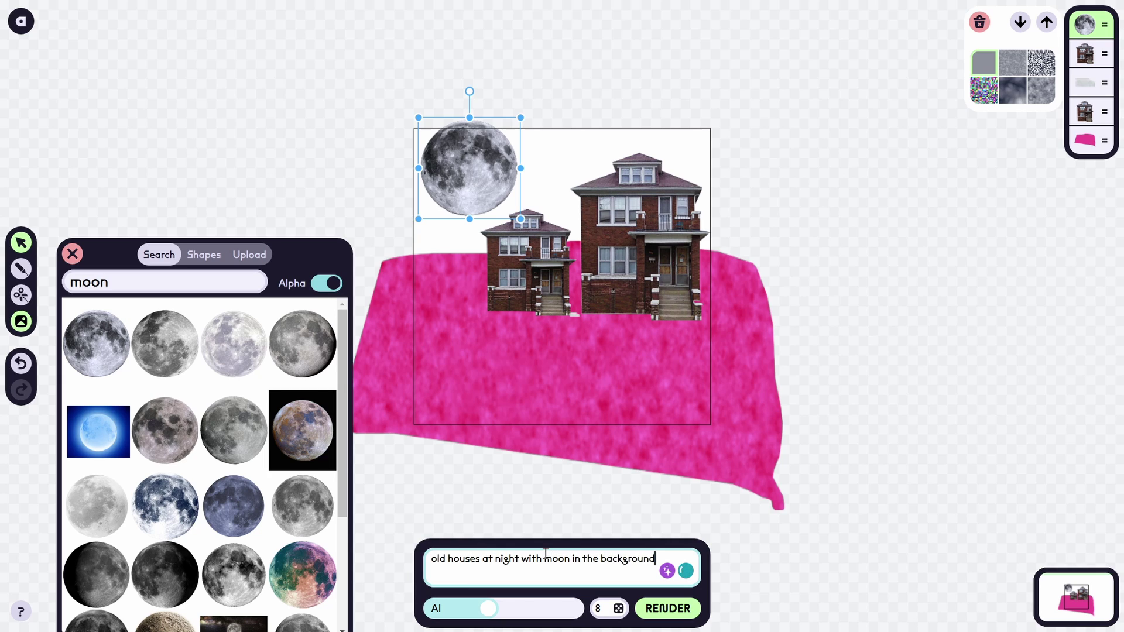
{"action": "left_click", "coordinate": [676, 612]}
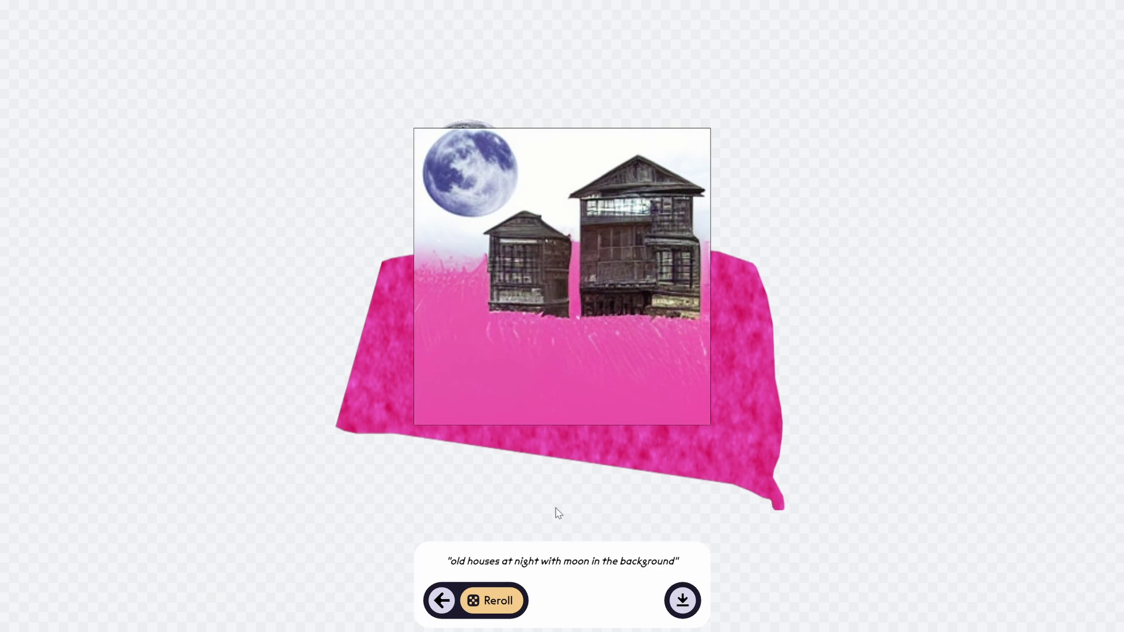
{"action": "left_click", "coordinate": [442, 600]}
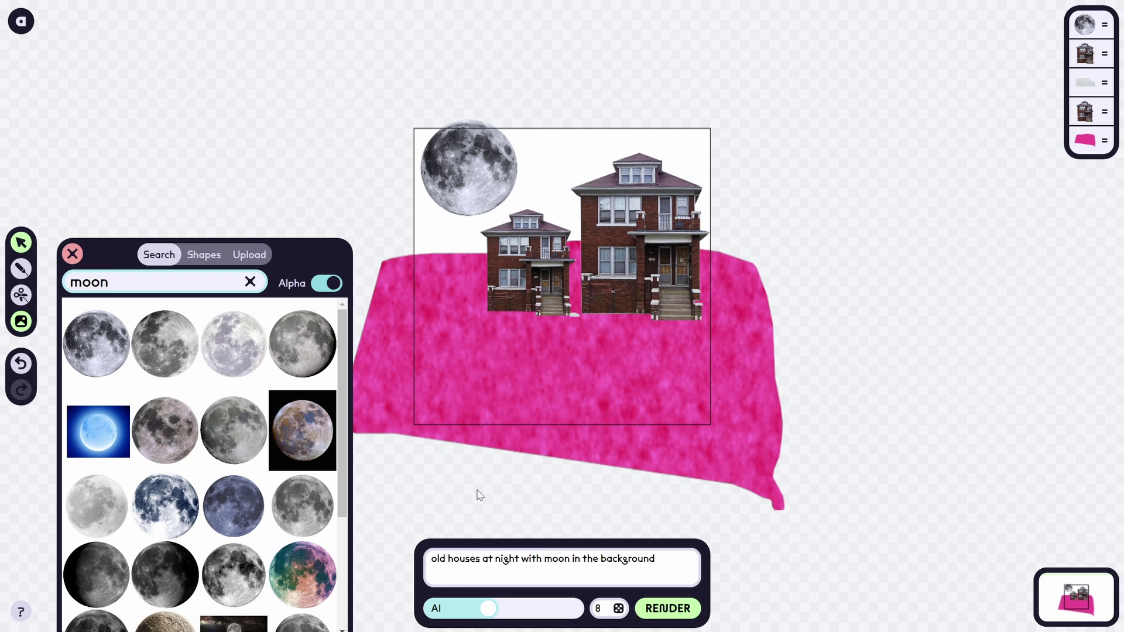
Change the prompt to 'old victorian houses at night with moon in the background', re-render, then resume editing
{"action": "left_click", "coordinate": [450, 559]}
{"action": "type", "text": "victorian"}
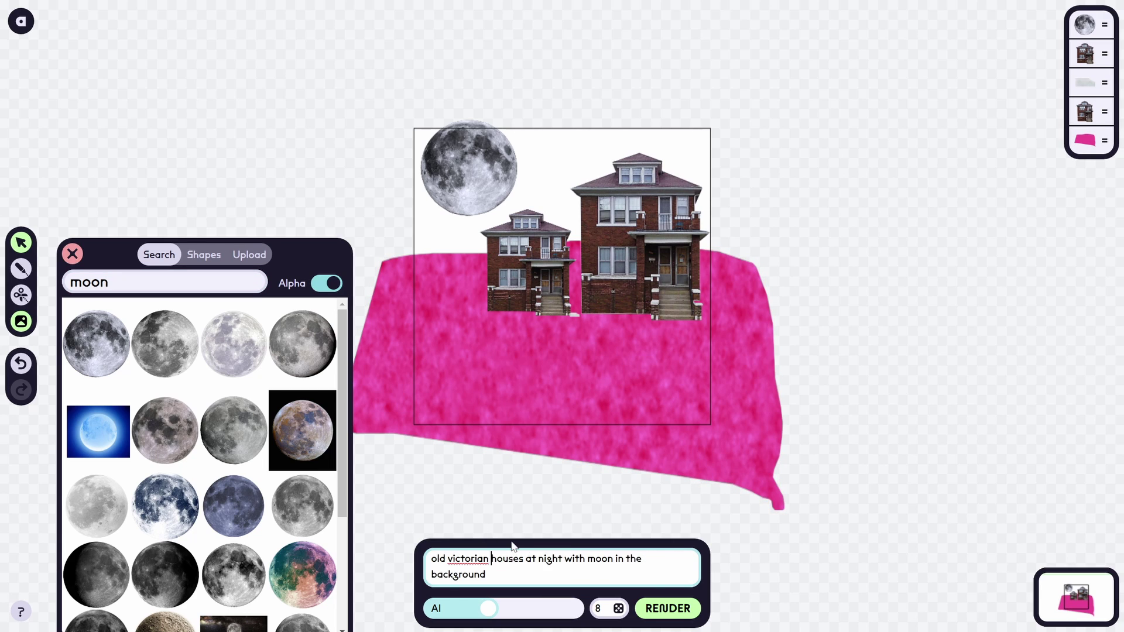
{"action": "left_click", "coordinate": [668, 608]}
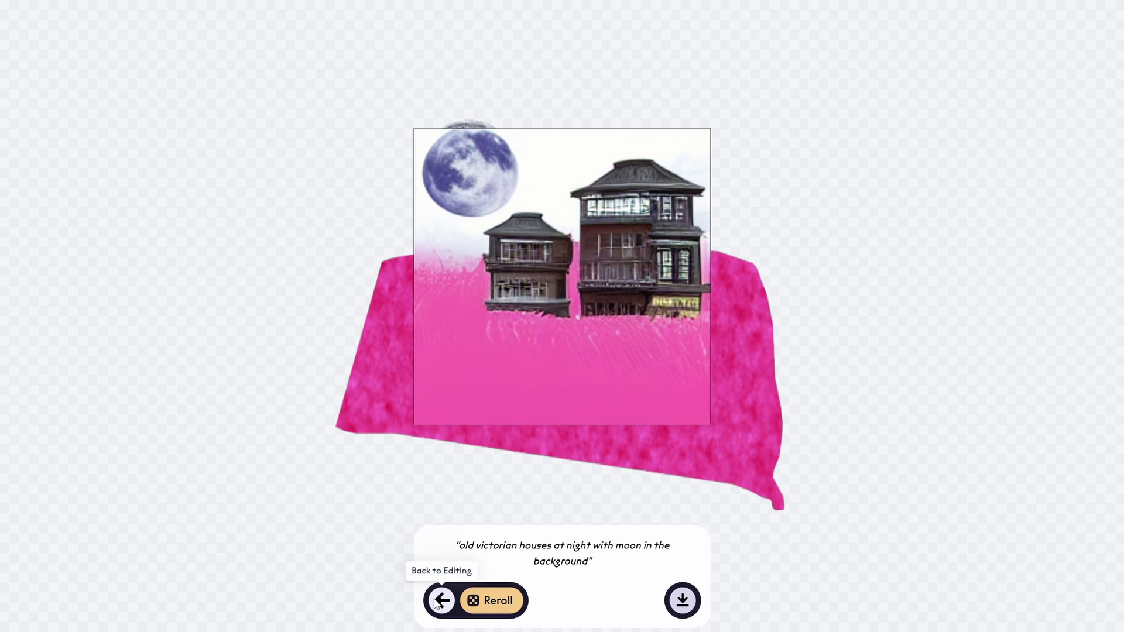
{"action": "left_click", "coordinate": [441, 600]}
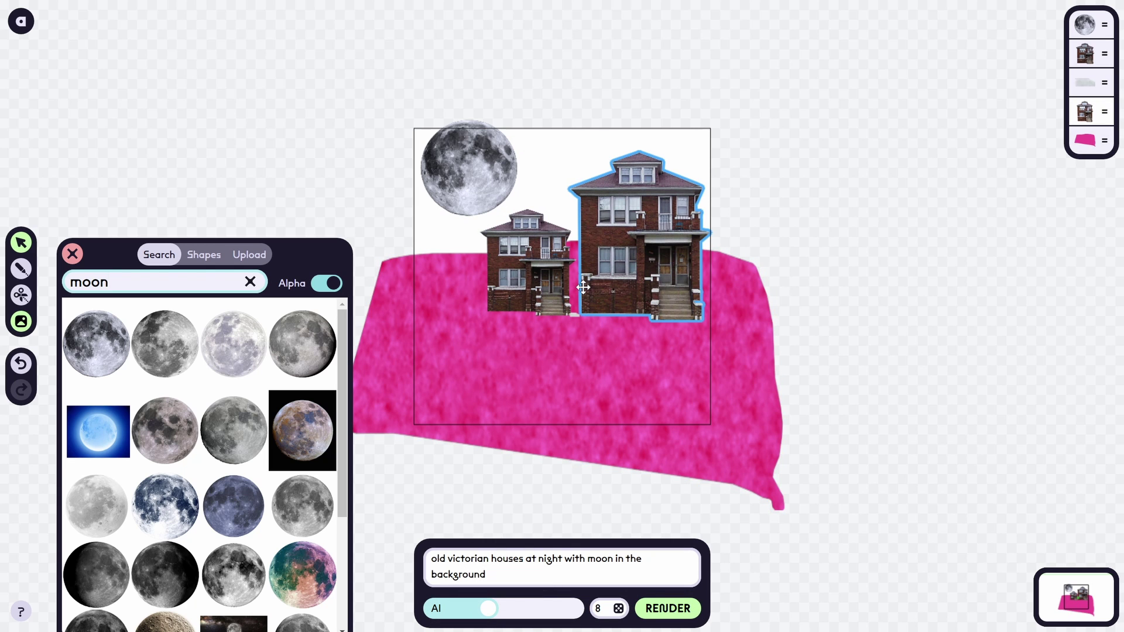
Replace the 'moon' image search term with 'dog' so dog photos are listed
{"action": "scroll", "coordinate": [249, 398], "scroll_direction": "down", "scroll_amount": 3}
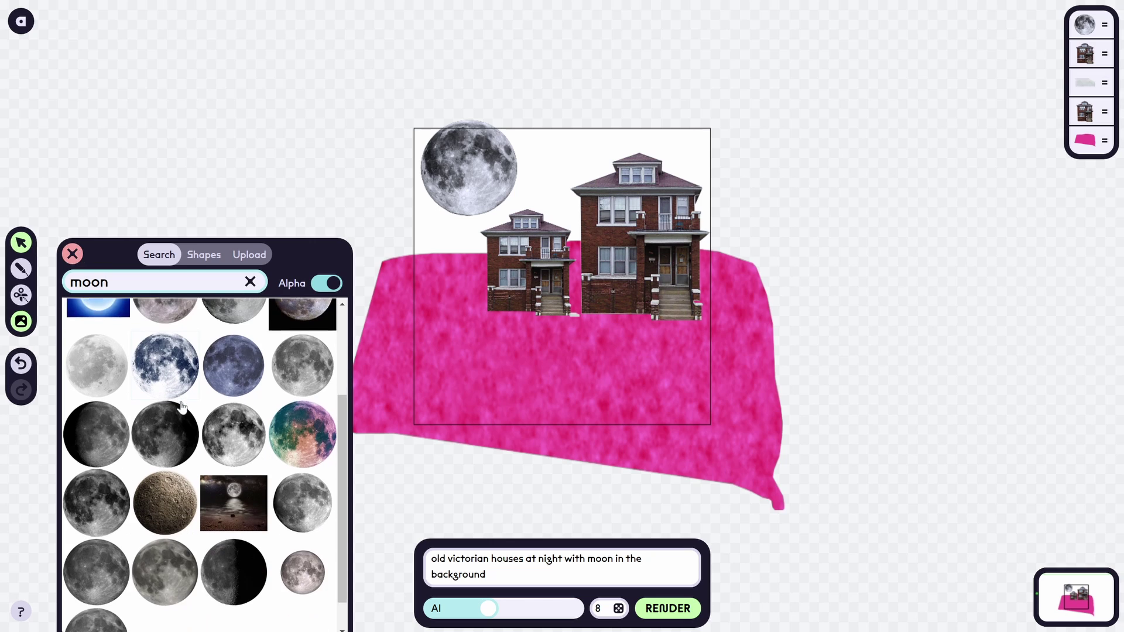
{"action": "scroll", "coordinate": [172, 396], "scroll_direction": "up", "scroll_amount": 3}
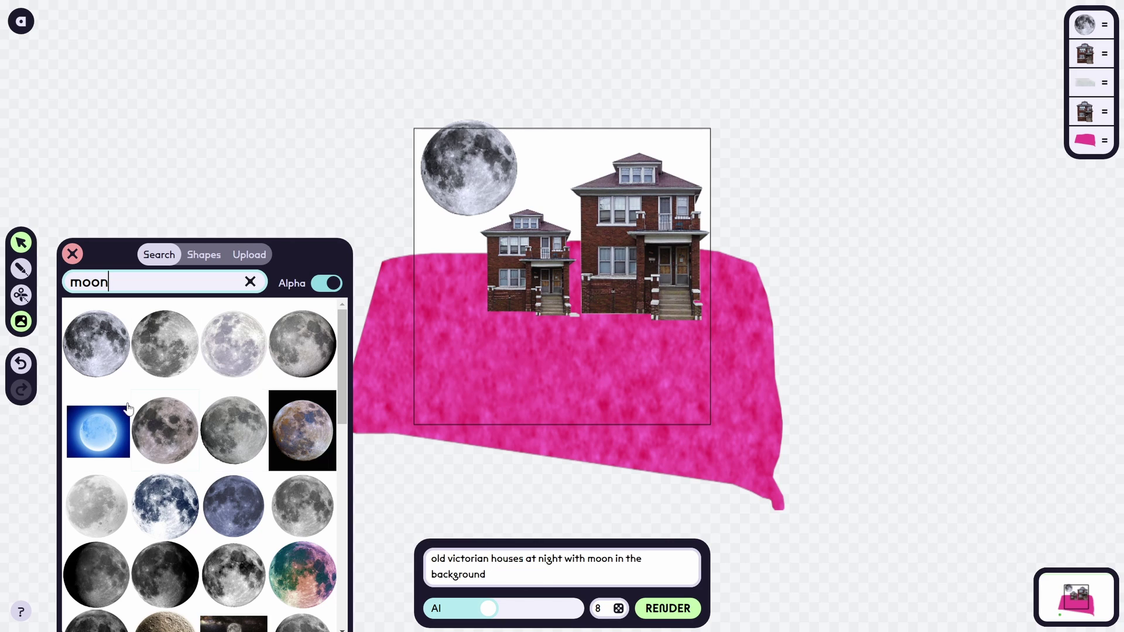
{"action": "left_click", "coordinate": [209, 261]}
{"action": "left_click", "coordinate": [159, 255]}
{"action": "scroll", "coordinate": [117, 319], "scroll_direction": "down", "scroll_amount": 2}
{"action": "double_click", "coordinate": [113, 283]}
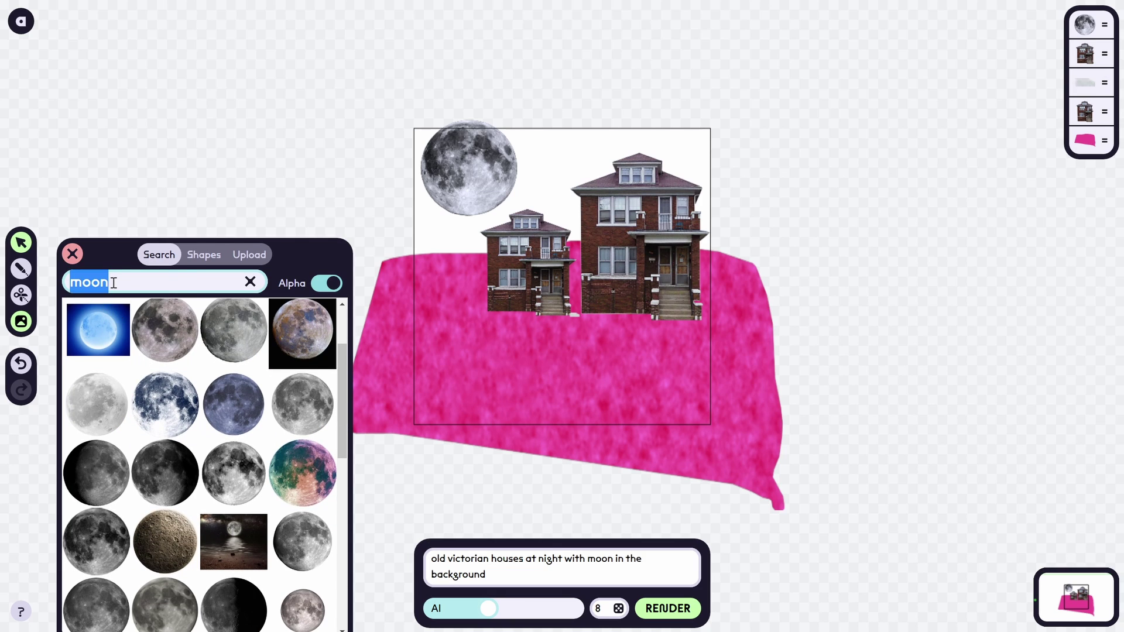
{"action": "key", "text": "BackSpace"}
{"action": "type", "text": "dog"}
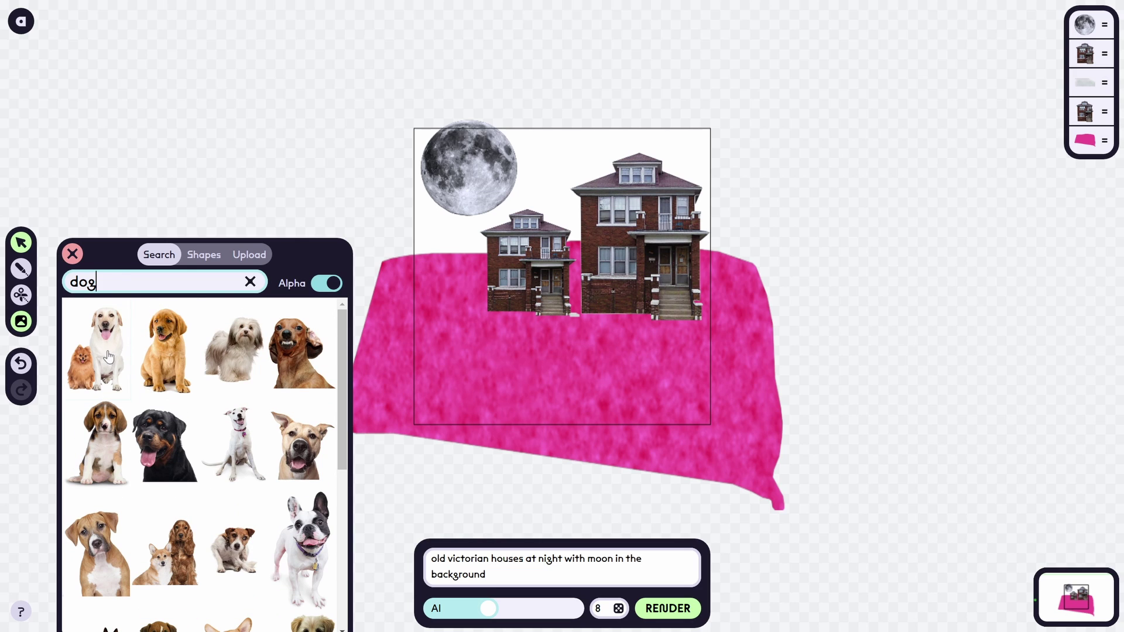
Drop the Pomeranian-and-white-dog photo onto the pink cloth's lower-left and scale it down
{"action": "left_click_drag", "start_coordinate": [105, 359], "coordinate": [472, 375]}
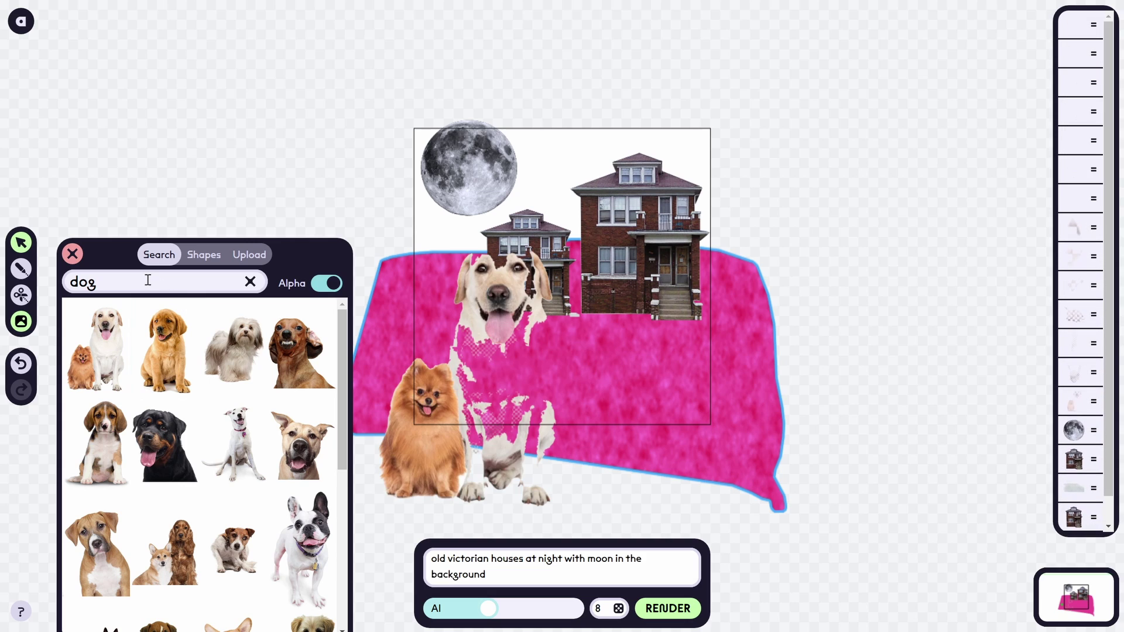
{"action": "left_click", "coordinate": [491, 314]}
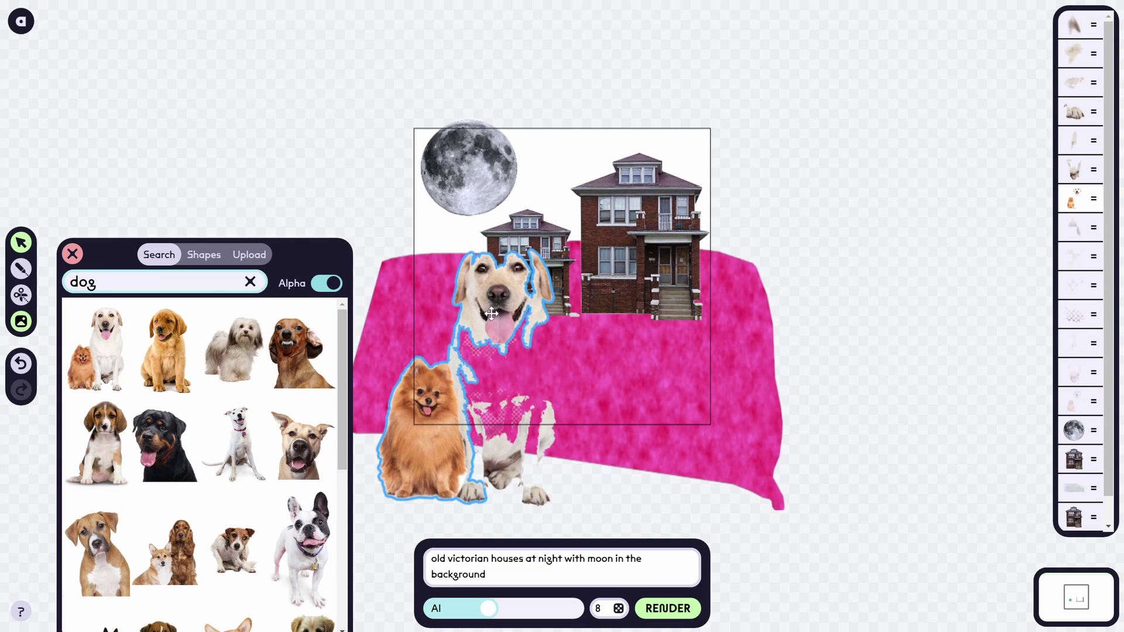
{"action": "left_click", "coordinate": [395, 478]}
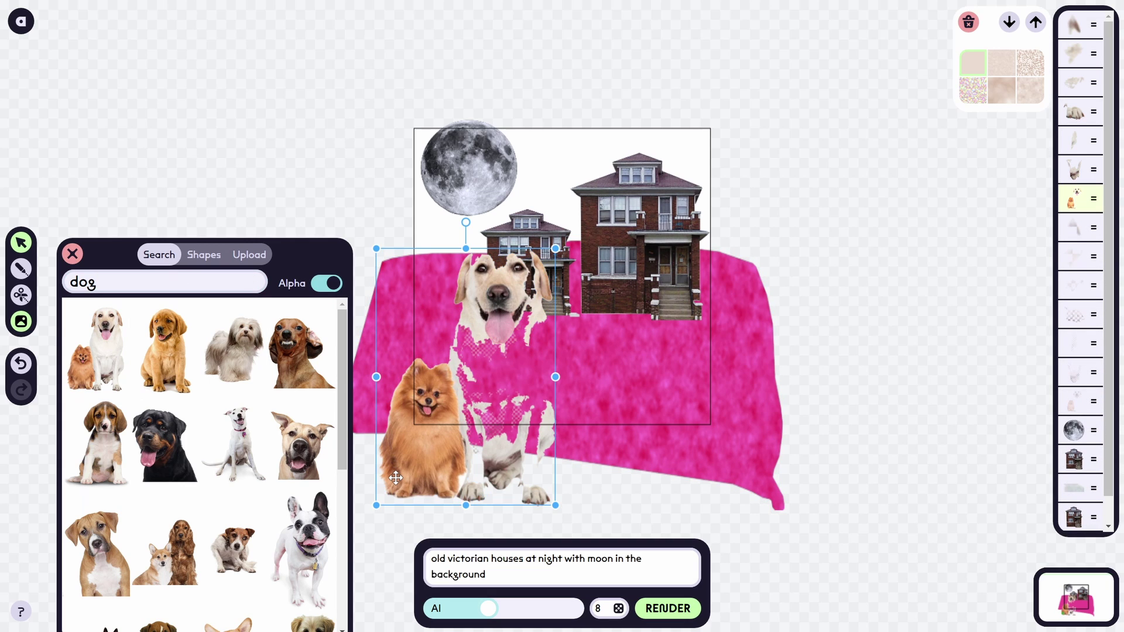
{"action": "left_click_drag", "start_coordinate": [555, 249], "coordinate": [502, 313]}
{"action": "left_click", "coordinate": [514, 456]}
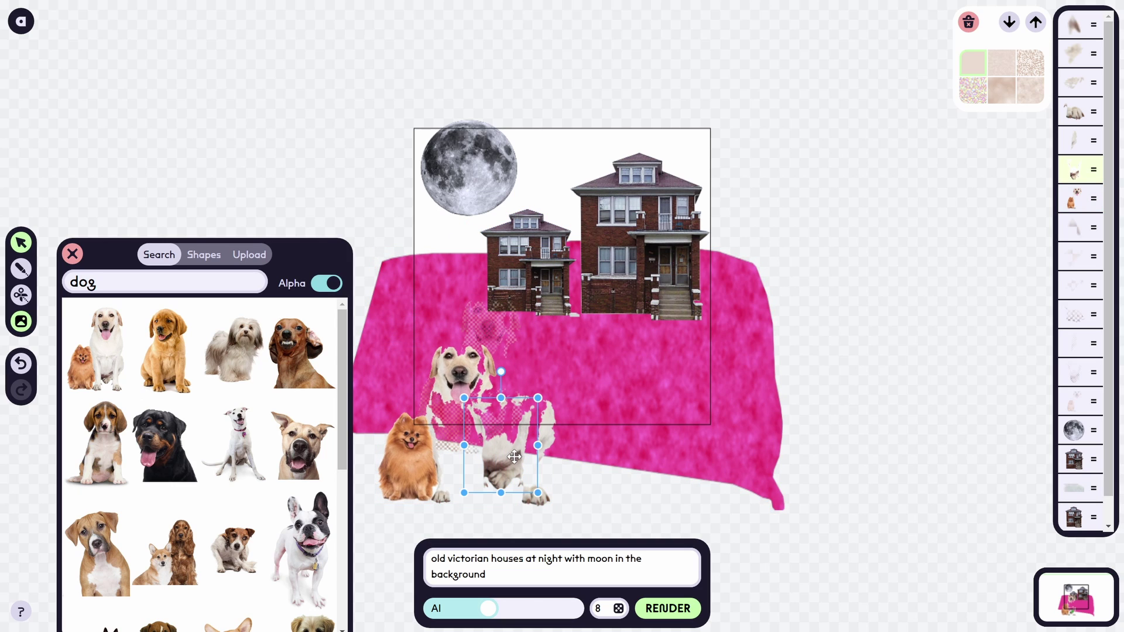